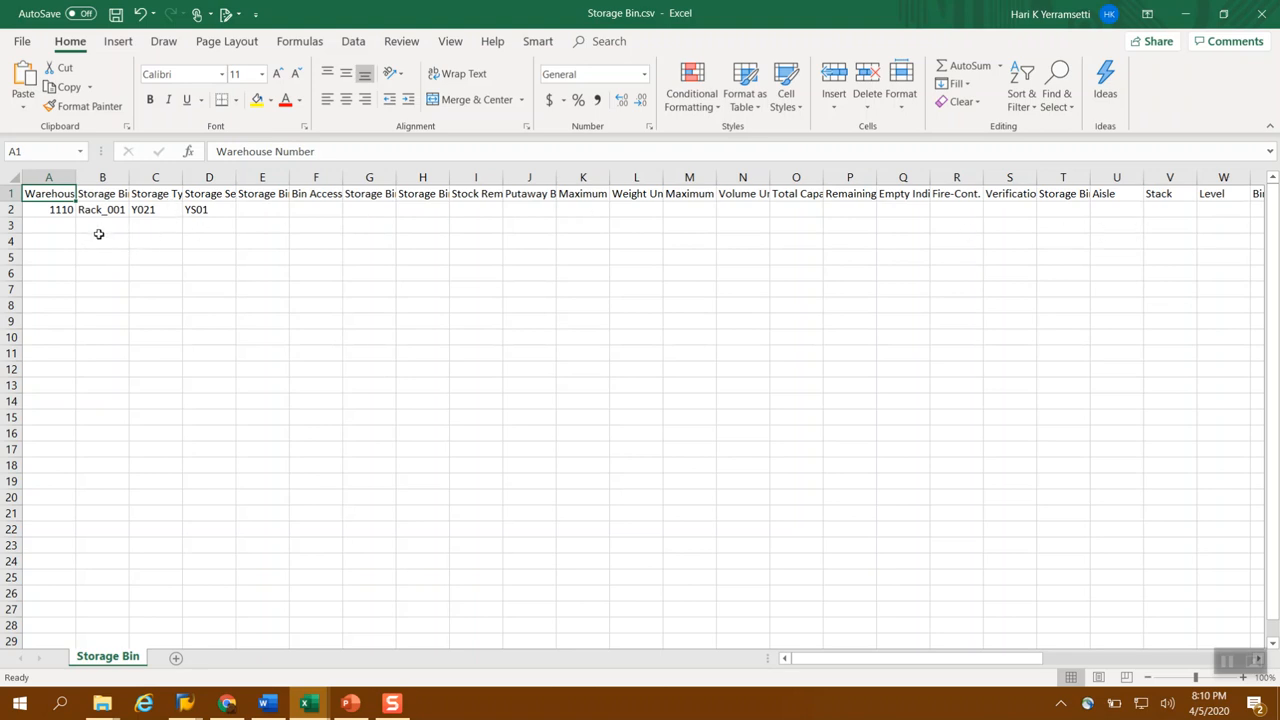
# Change the storage bin in row 2 of the CSV to Rack_002 and save the file
pyautogui.click(42, 209)
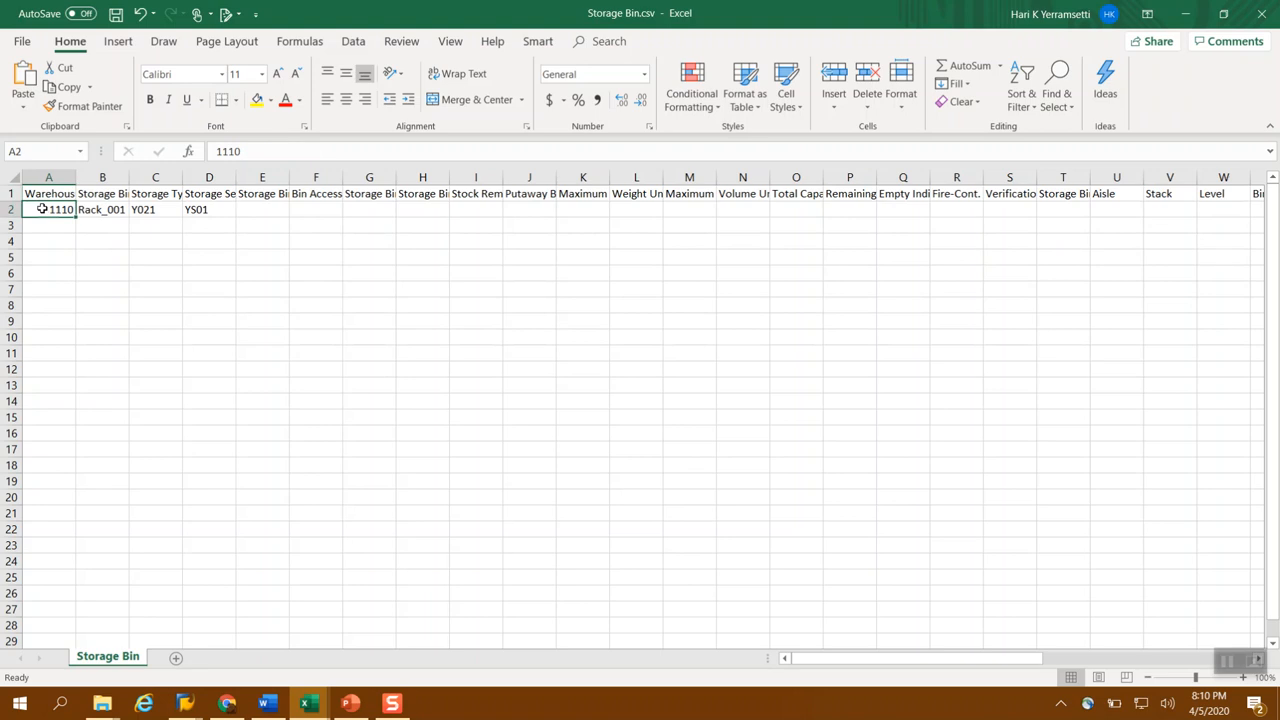
pyautogui.click(100, 210)
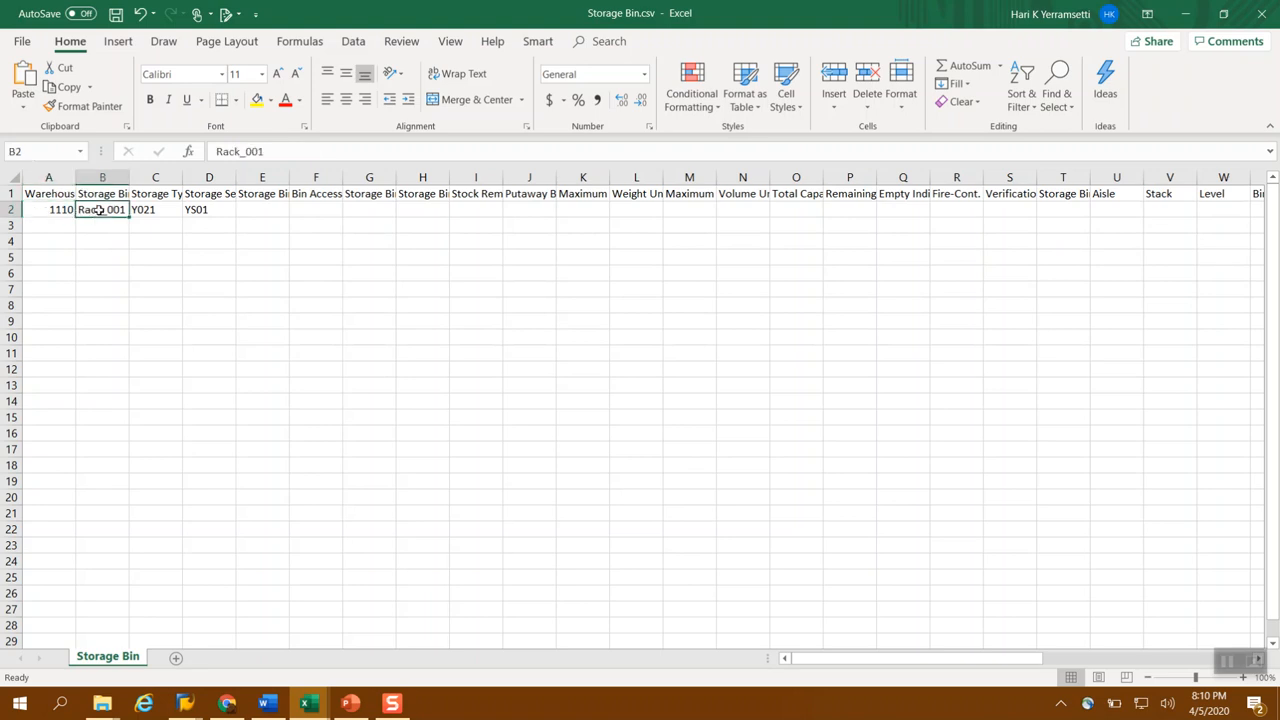
pyautogui.click(301, 152)
pyautogui.press('BackSpace')
pyautogui.write('2')
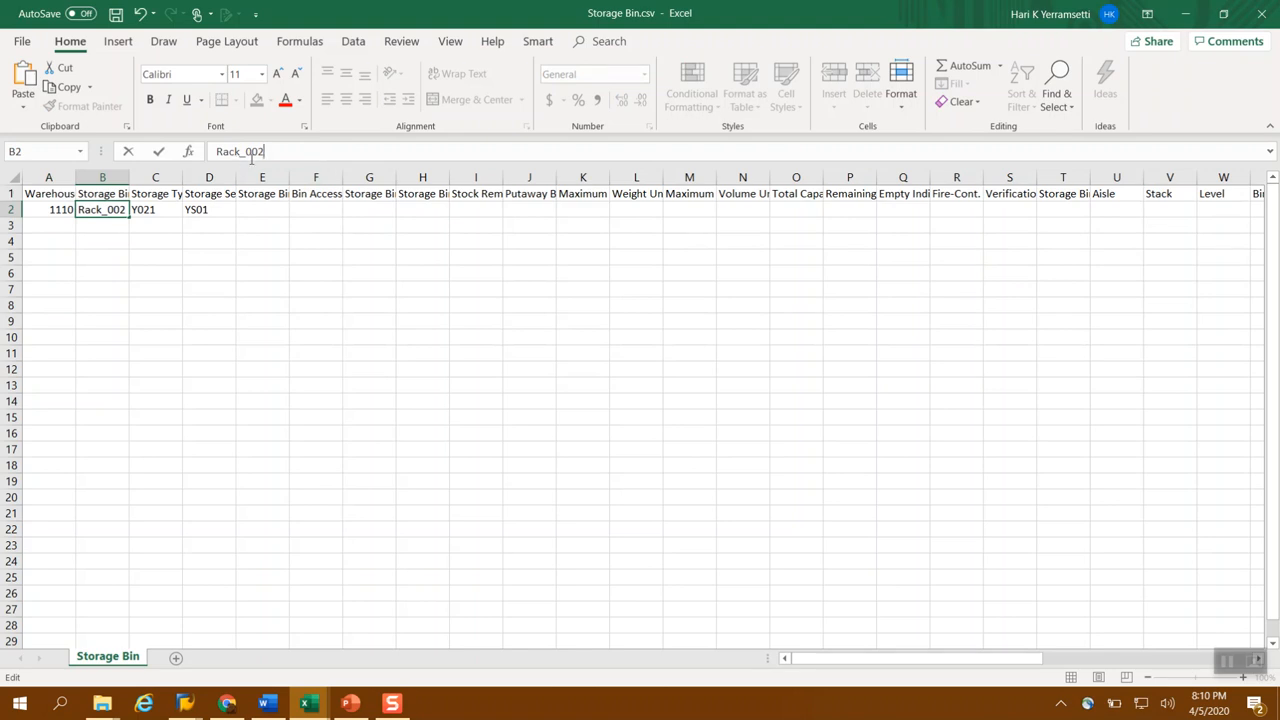
pyautogui.click(157, 210)
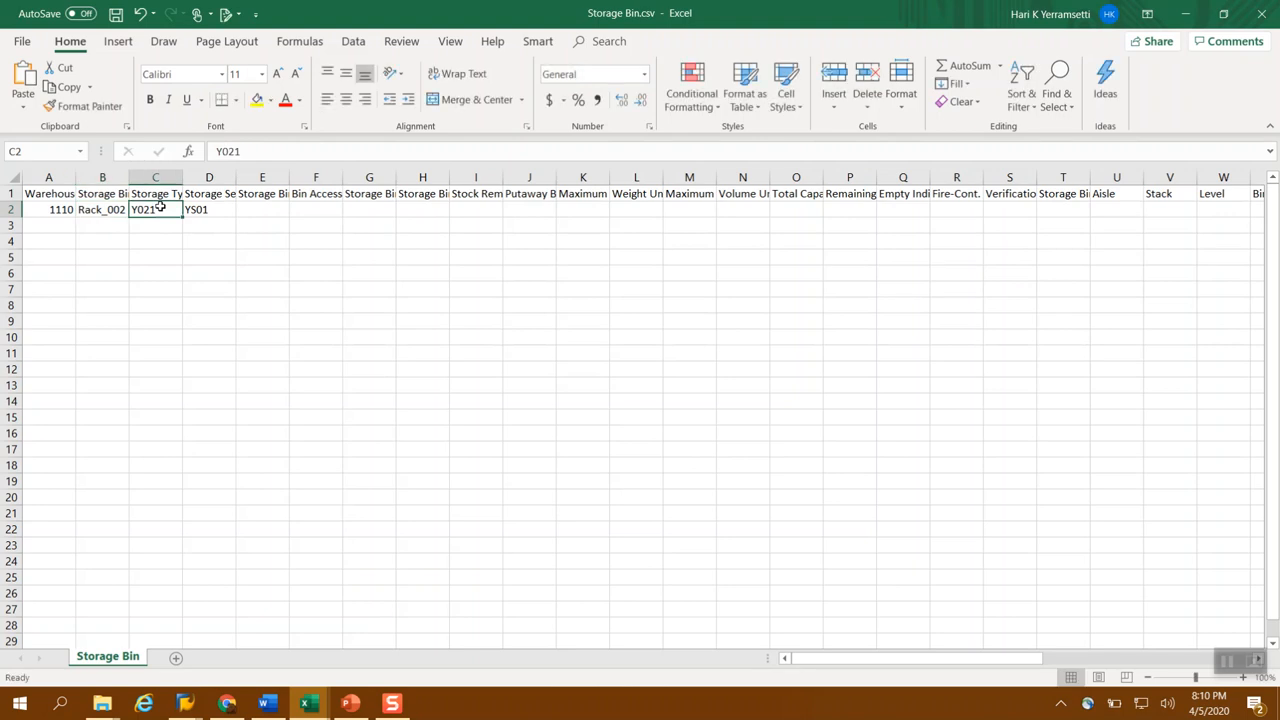
pyautogui.click(160, 194)
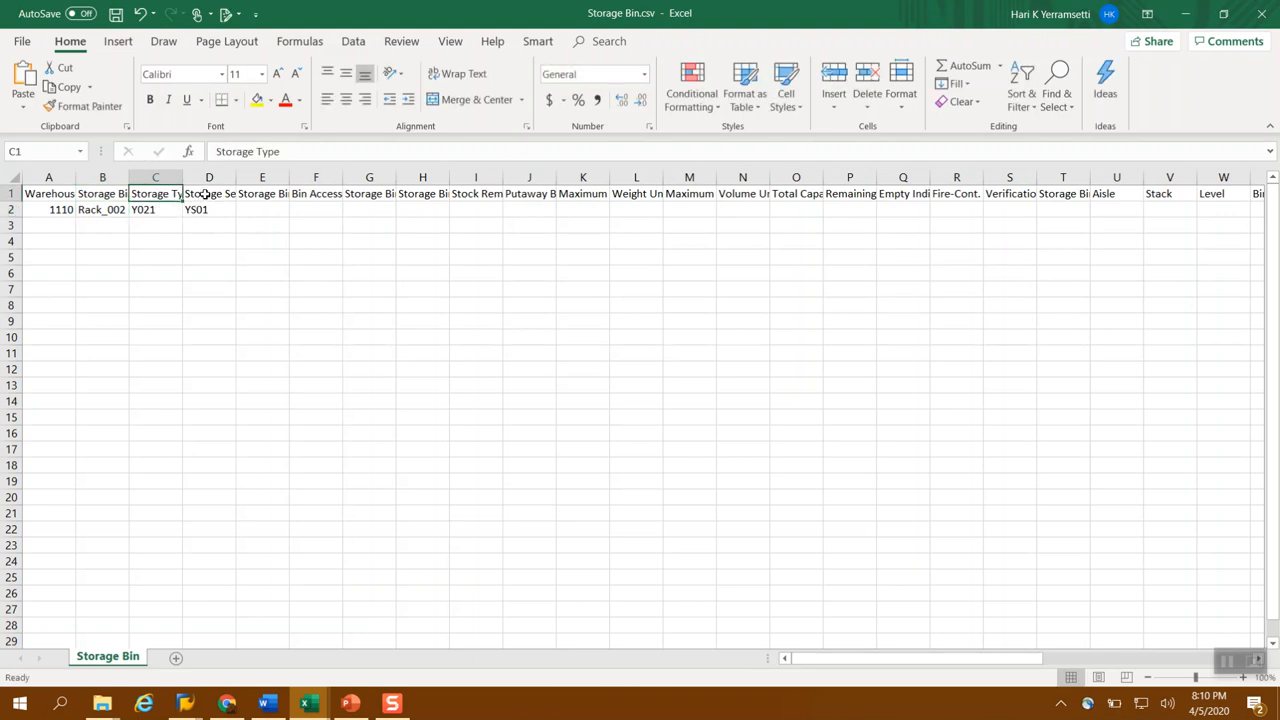
pyautogui.click(205, 194)
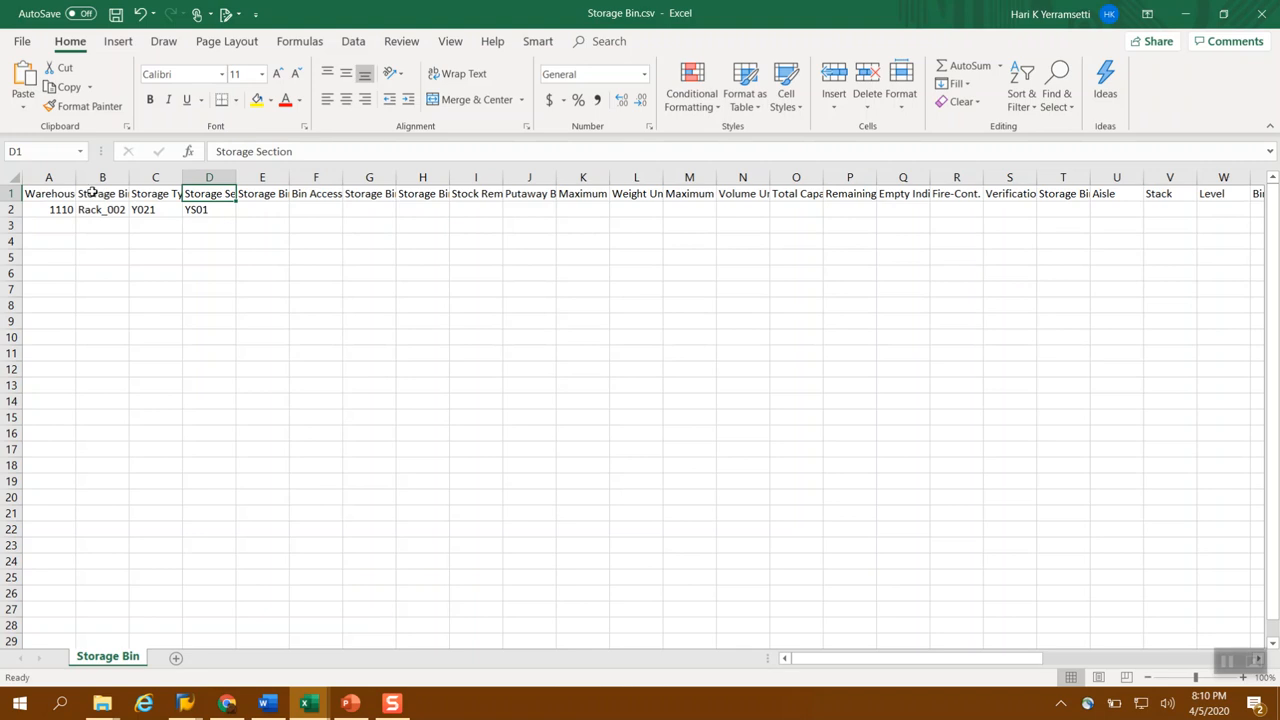
pyautogui.click(116, 15)
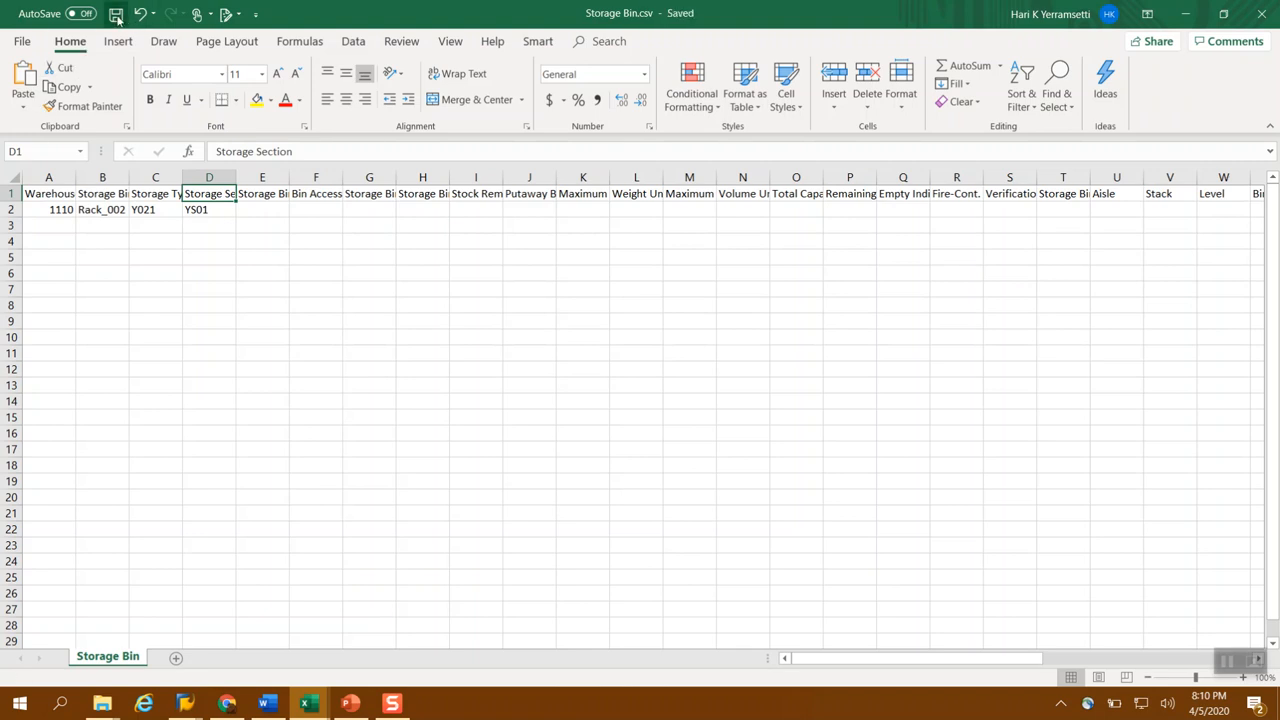
# Copy the bin name and switch to the SAP Warehouse Management Monitor to search the Storage Bin node for RACK_002
pyautogui.click(97, 210)
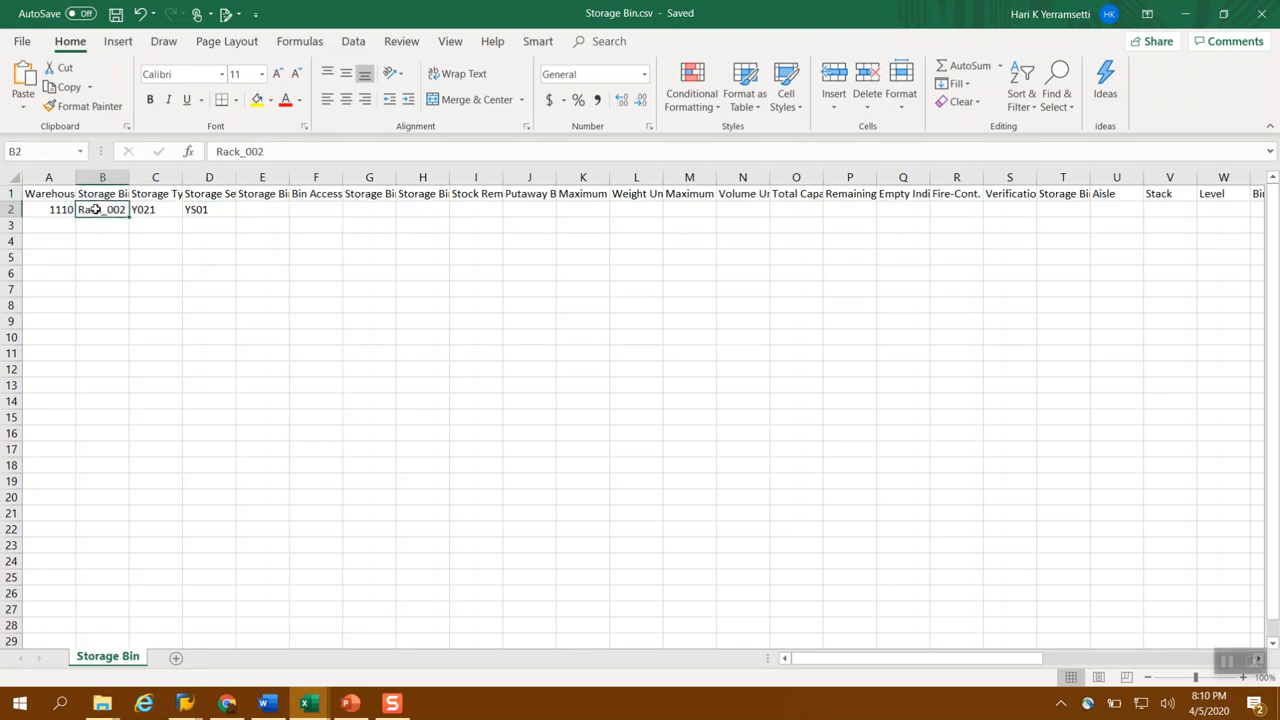
pyautogui.hotkey('ctrl', 'c')
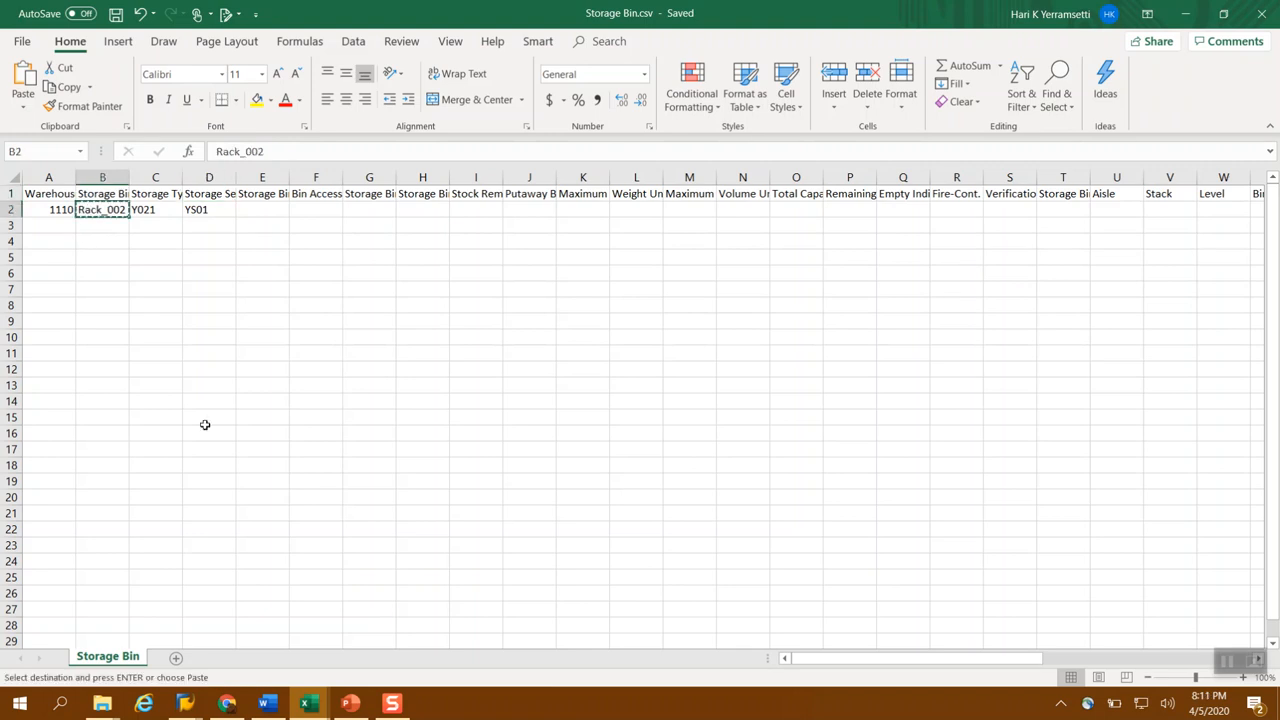
pyautogui.click(185, 705)
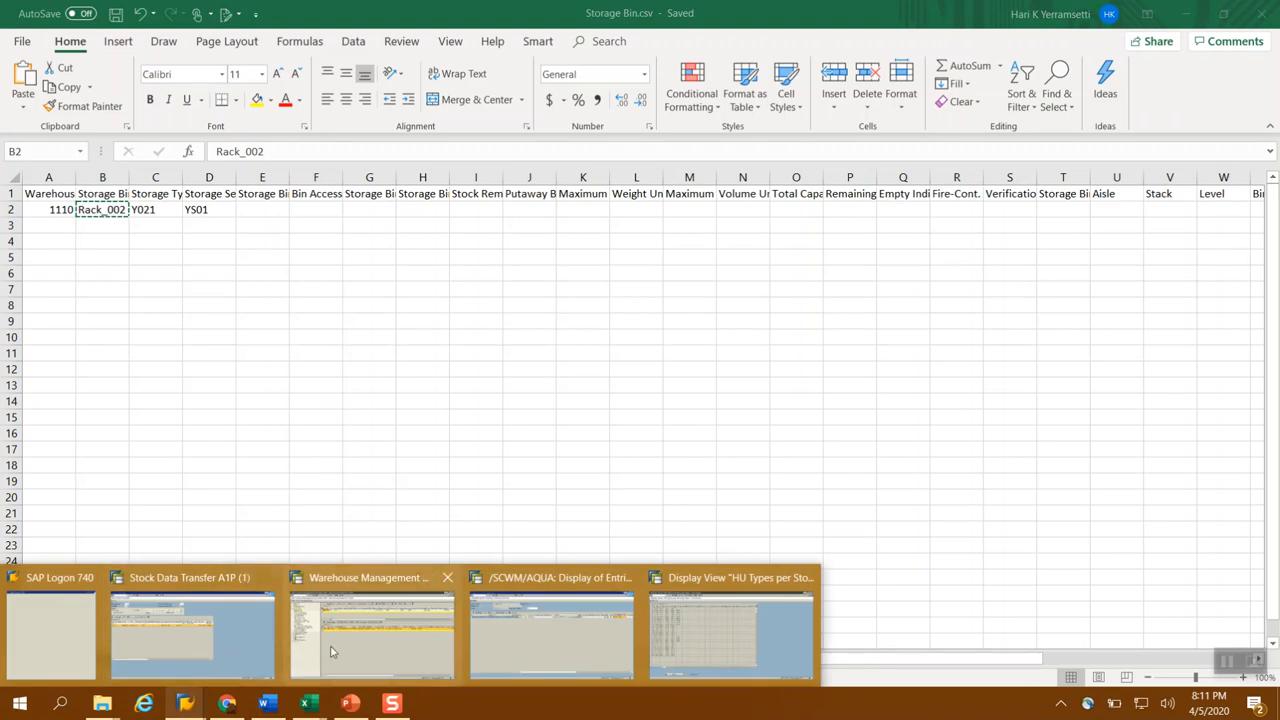
pyautogui.click(372, 652)
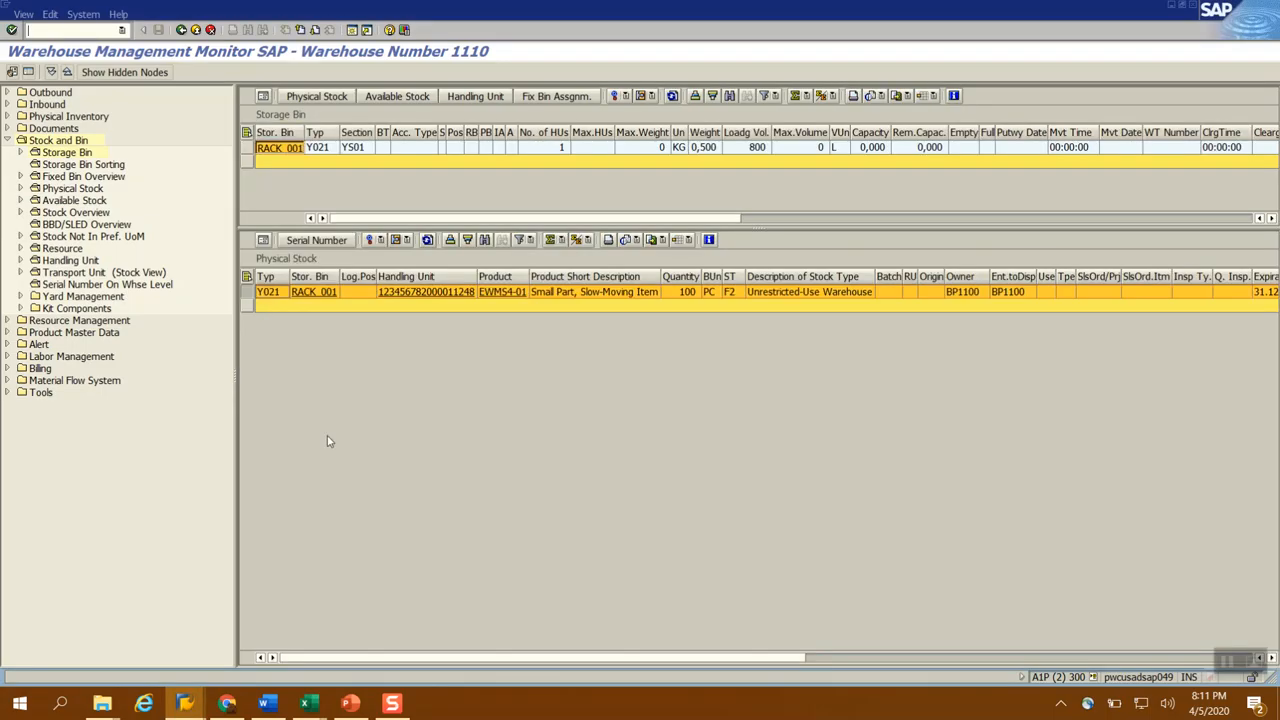
pyautogui.doubleClick(71, 153)
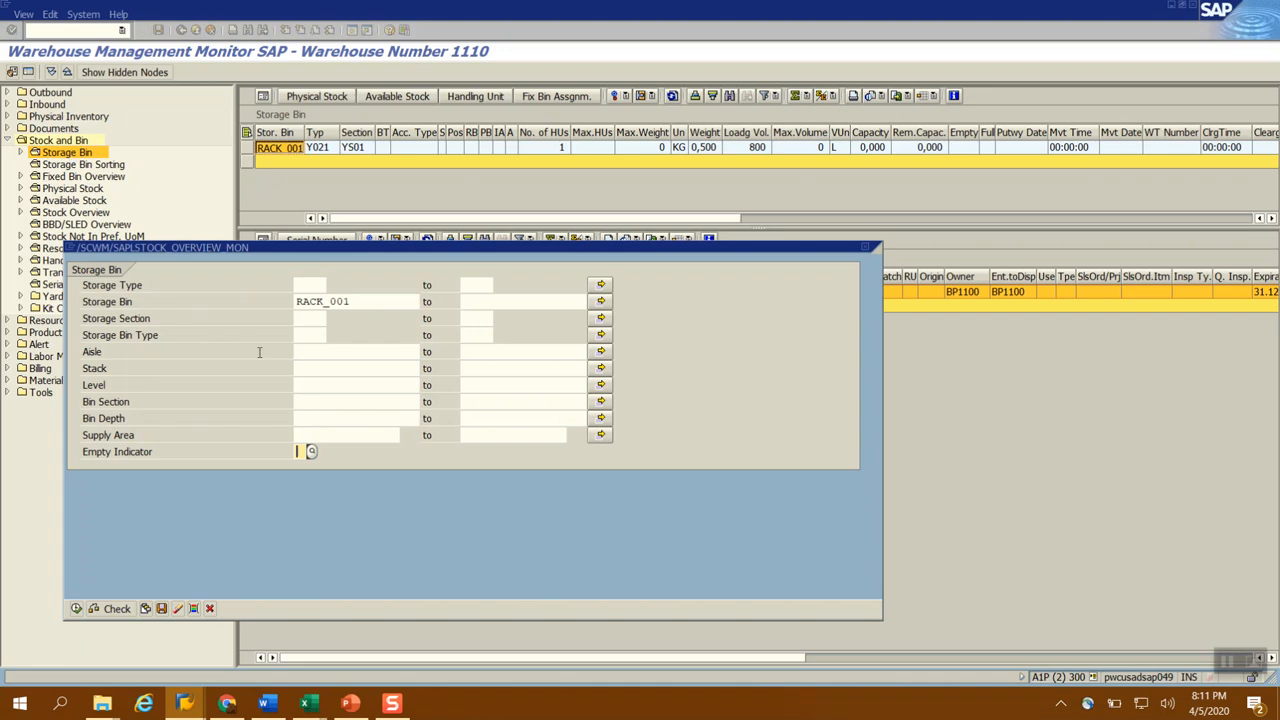
pyautogui.click(383, 301)
pyautogui.press('BackSpace')
pyautogui.write('2')
pyautogui.click(77, 608)
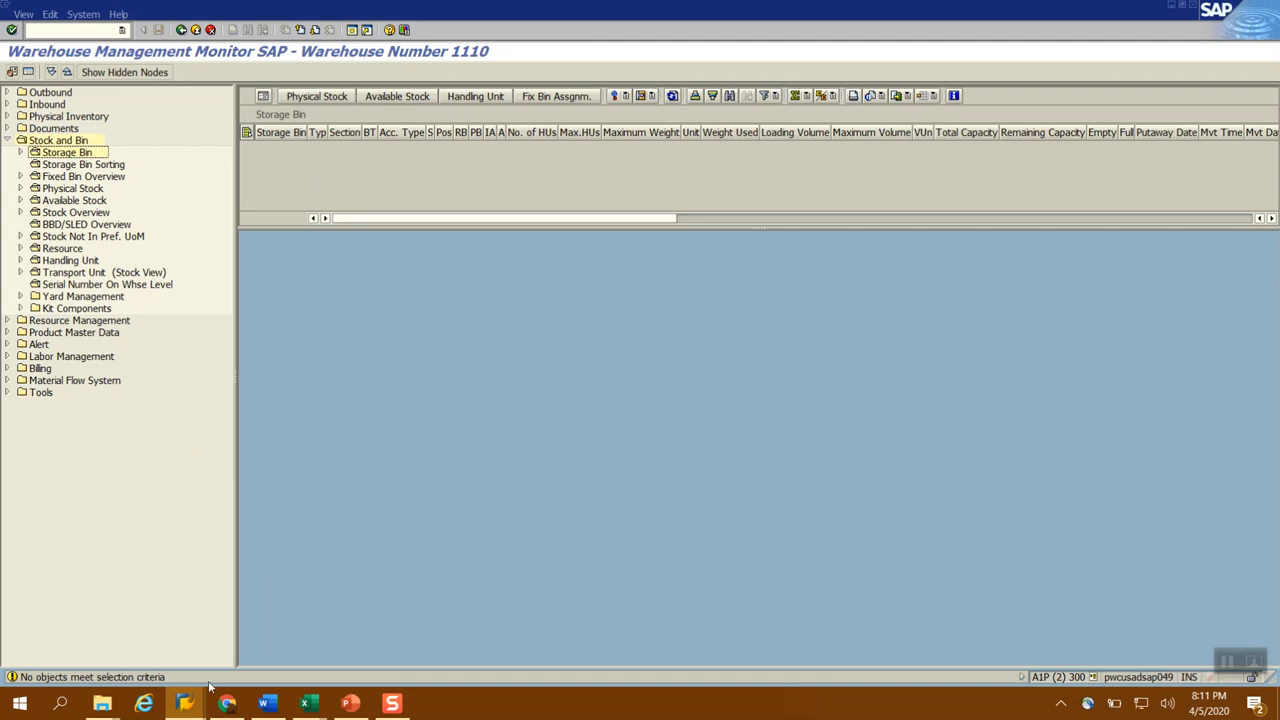
# Switch back to Storage Bin.csv in Excel and save it again
pyautogui.click(309, 703)
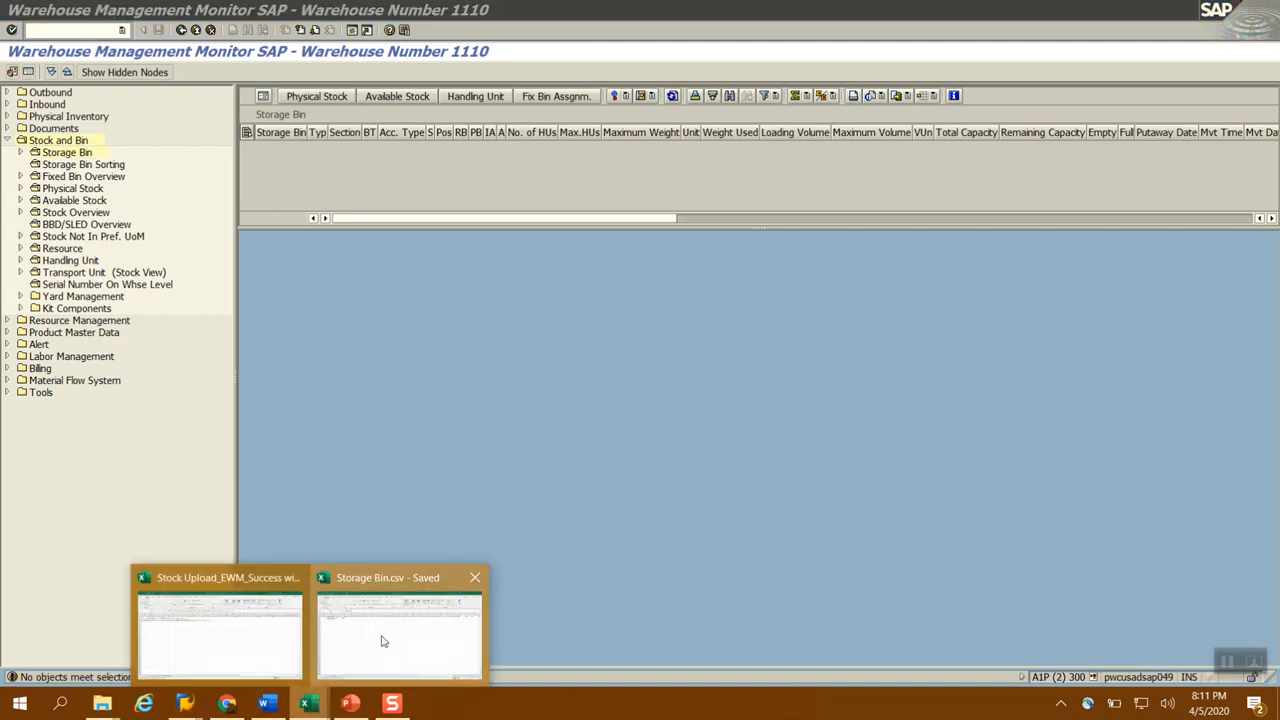
pyautogui.click(382, 641)
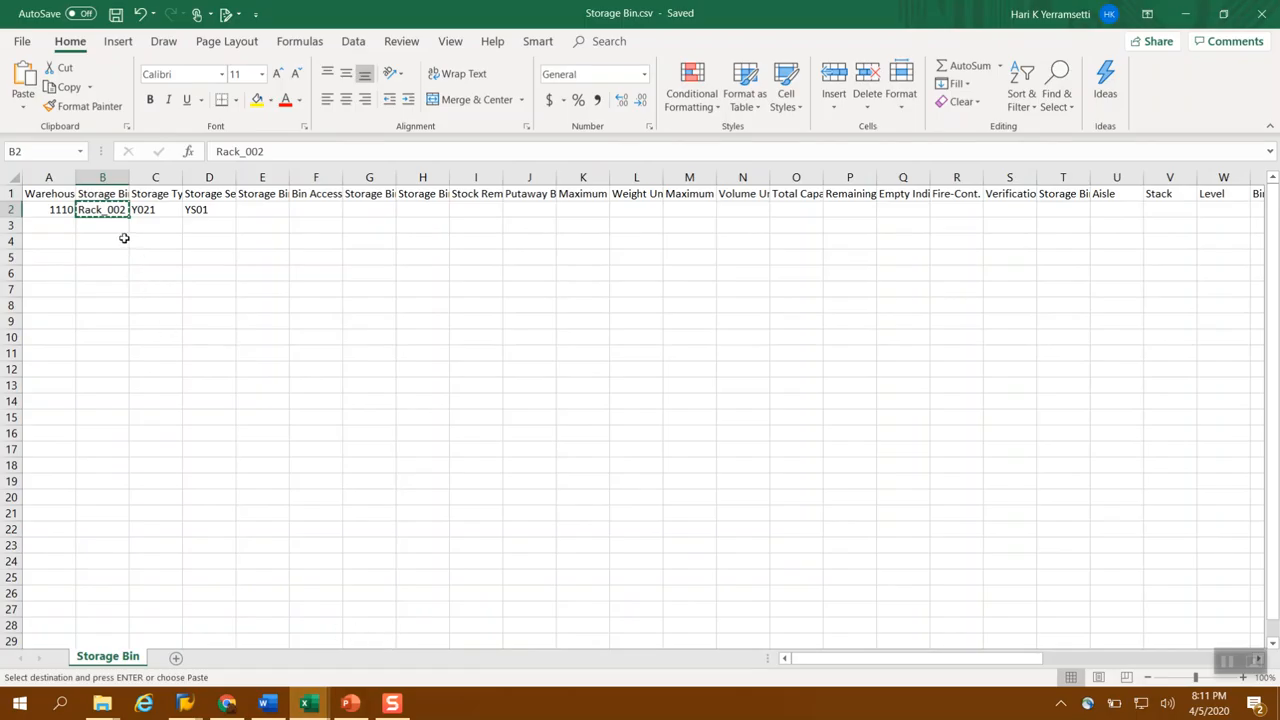
pyautogui.click(116, 14)
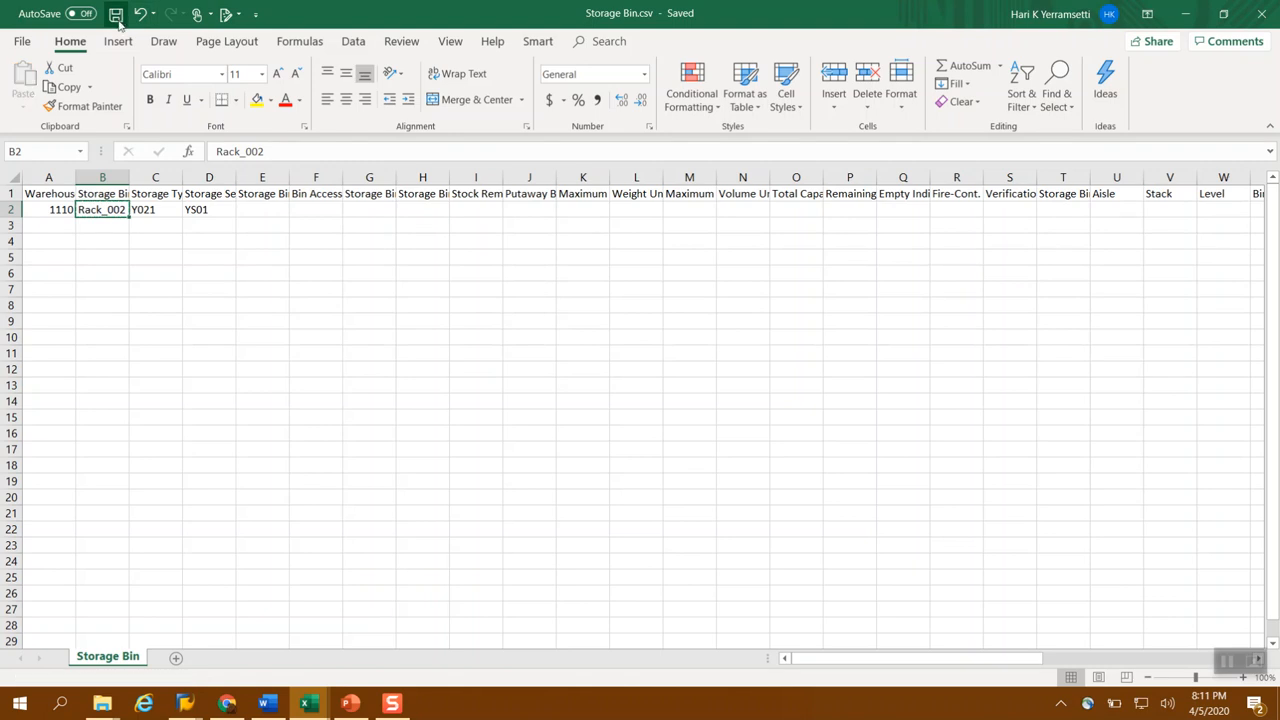
# Switch to the SAP Stock Data Transfer window and run transaction /n/scwm/sbup to load storage bins
pyautogui.moveTo(195, 710)
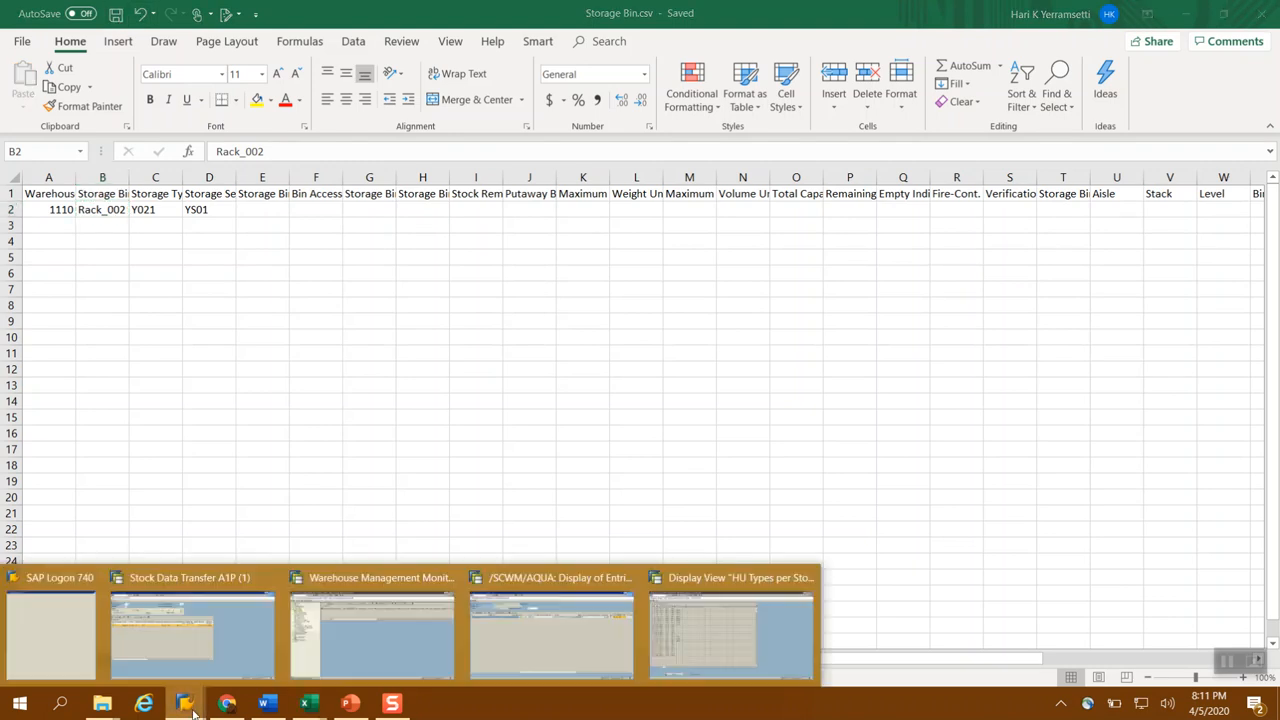
pyautogui.click(200, 660)
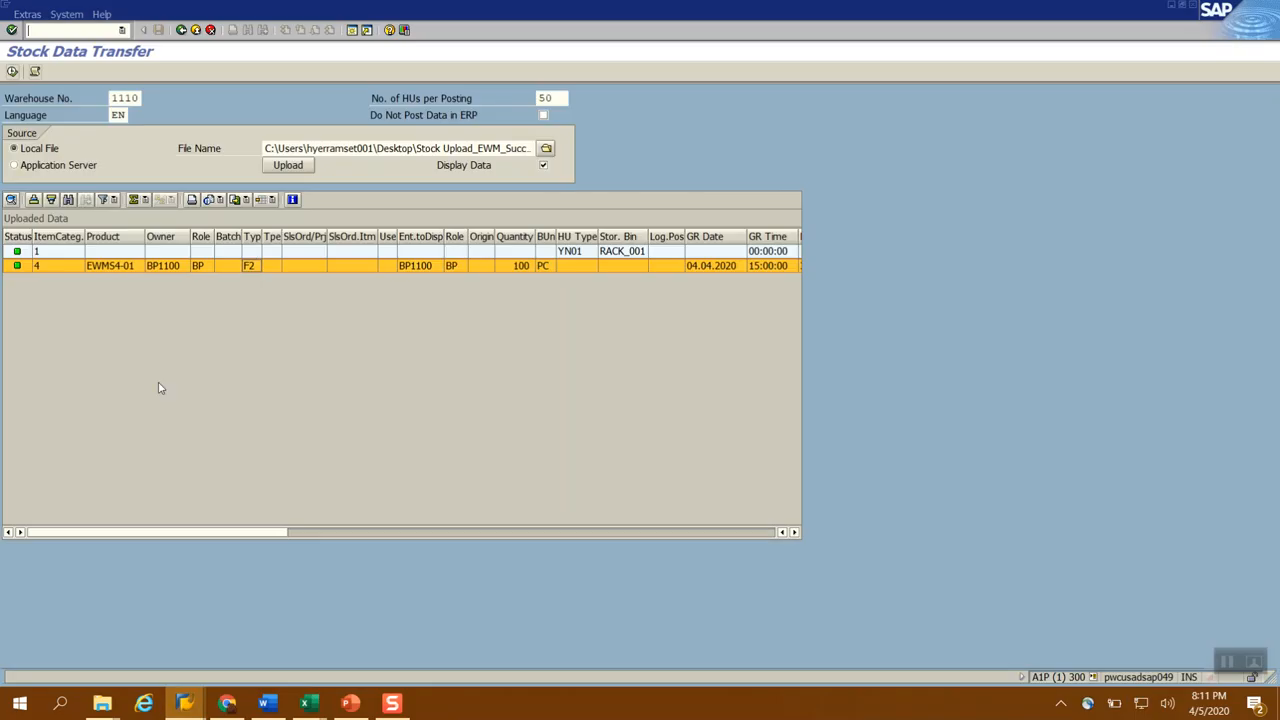
pyautogui.click(122, 30)
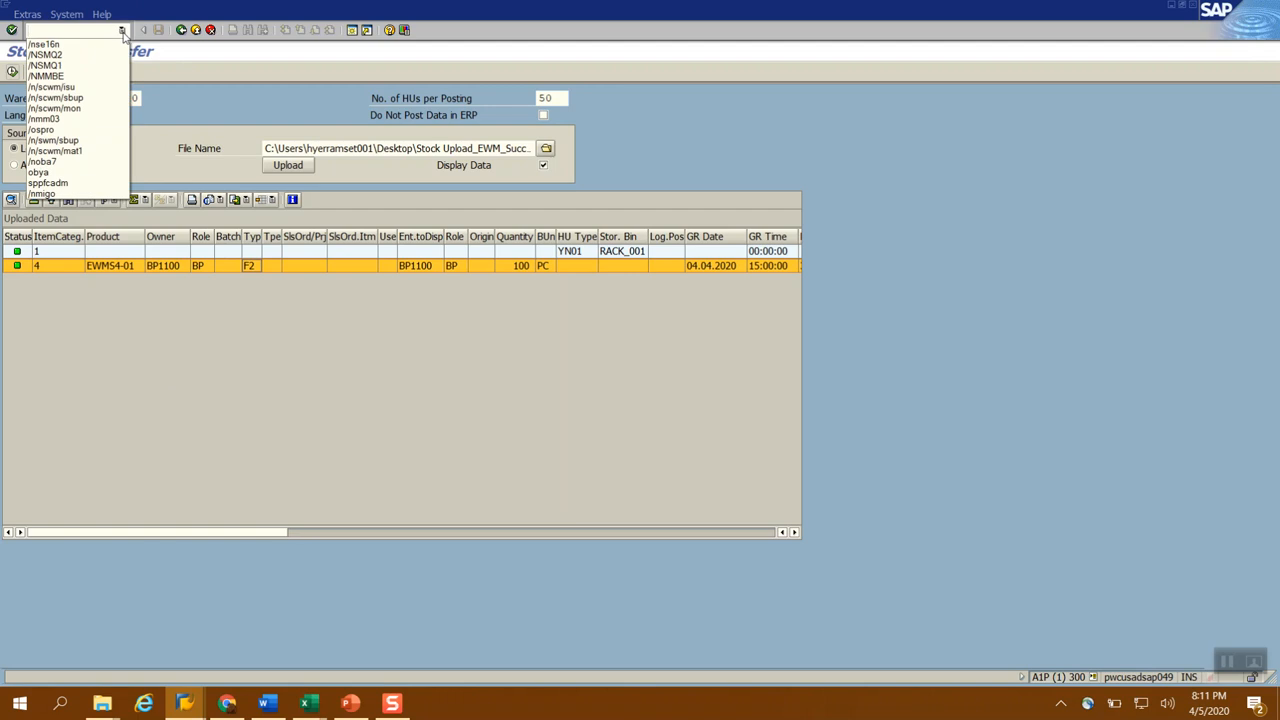
pyautogui.click(88, 97)
pyautogui.press('Return')
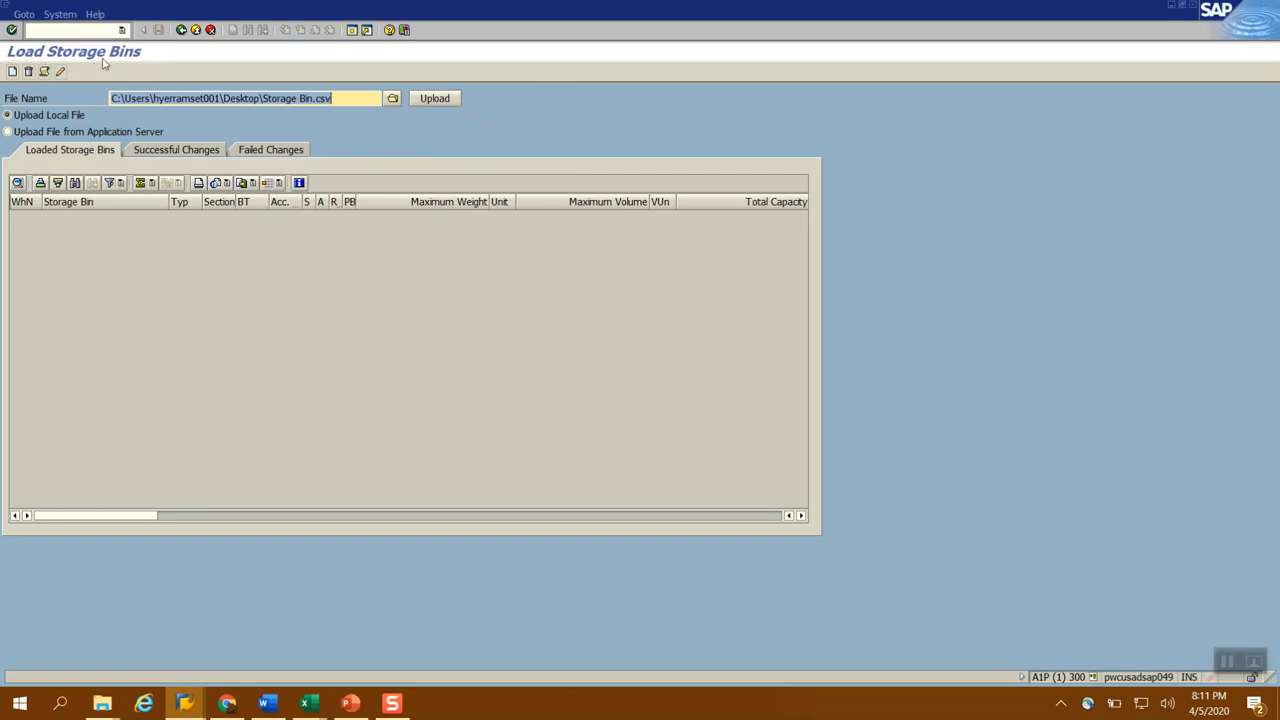
pyautogui.click(122, 30)
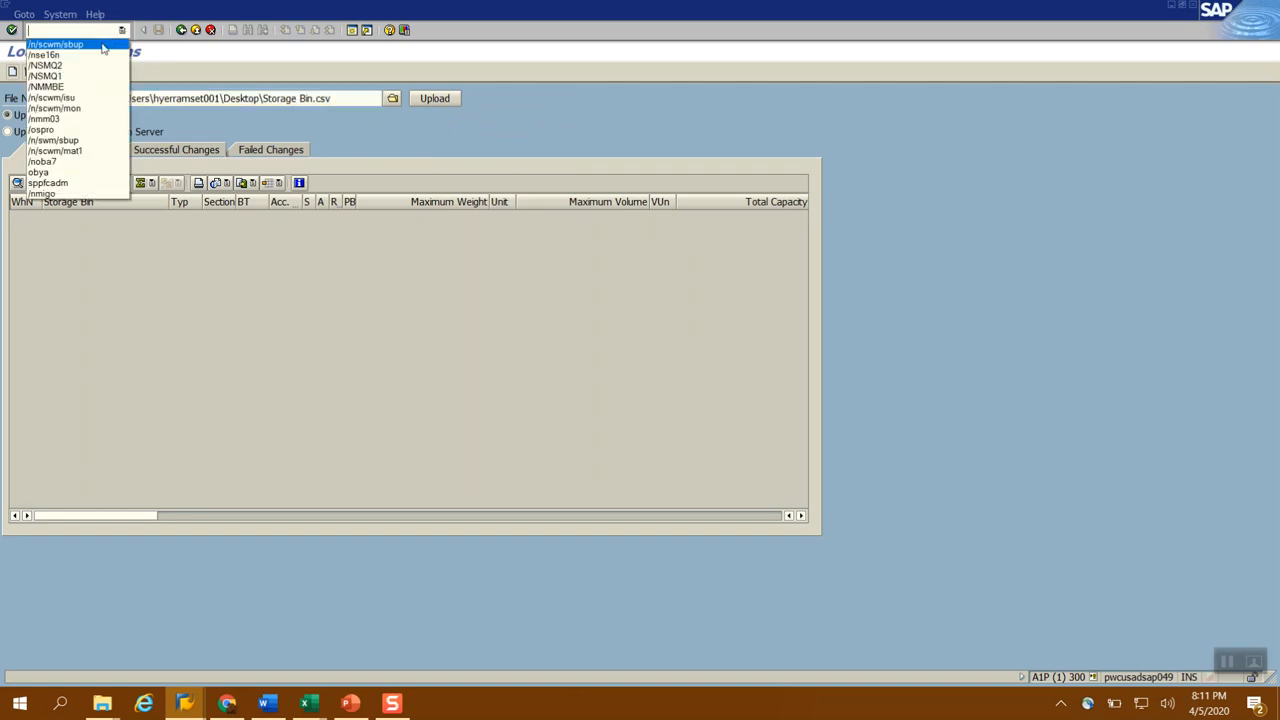
pyautogui.click(210, 62)
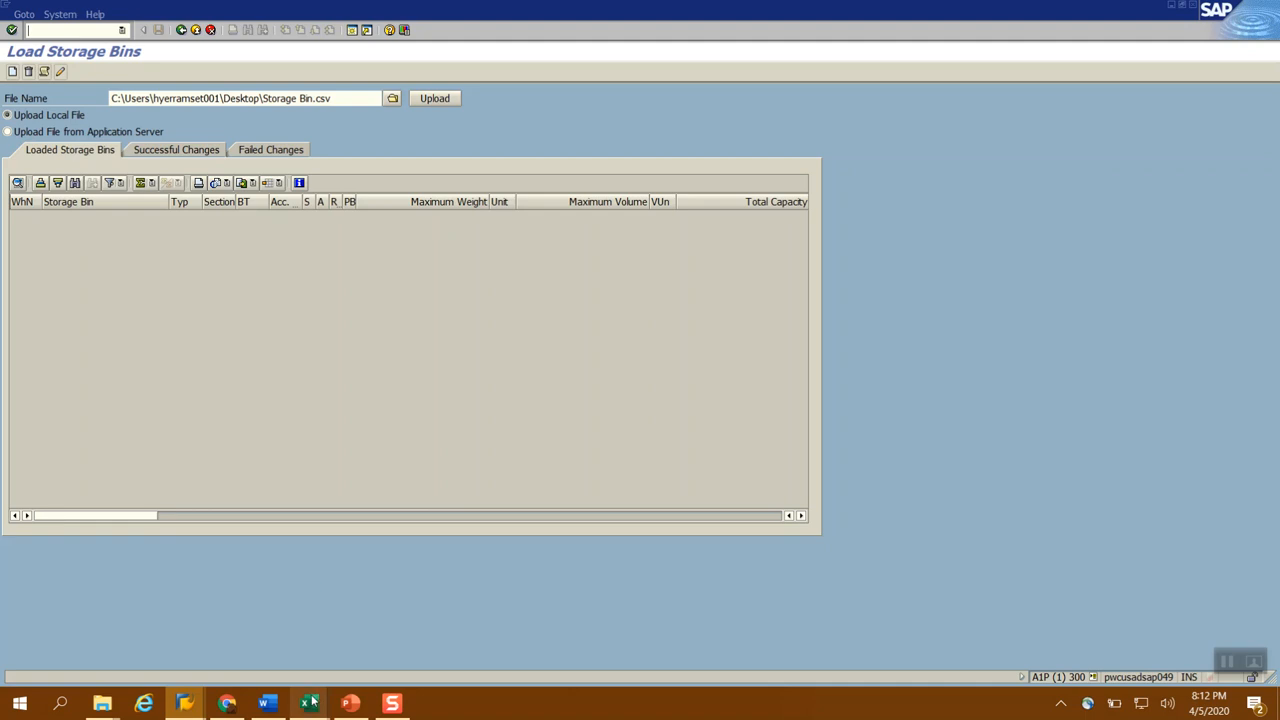
# Review the Storage Bin.csv data in Excel and minimize its window to return to SAP
pyautogui.moveTo(312, 703)
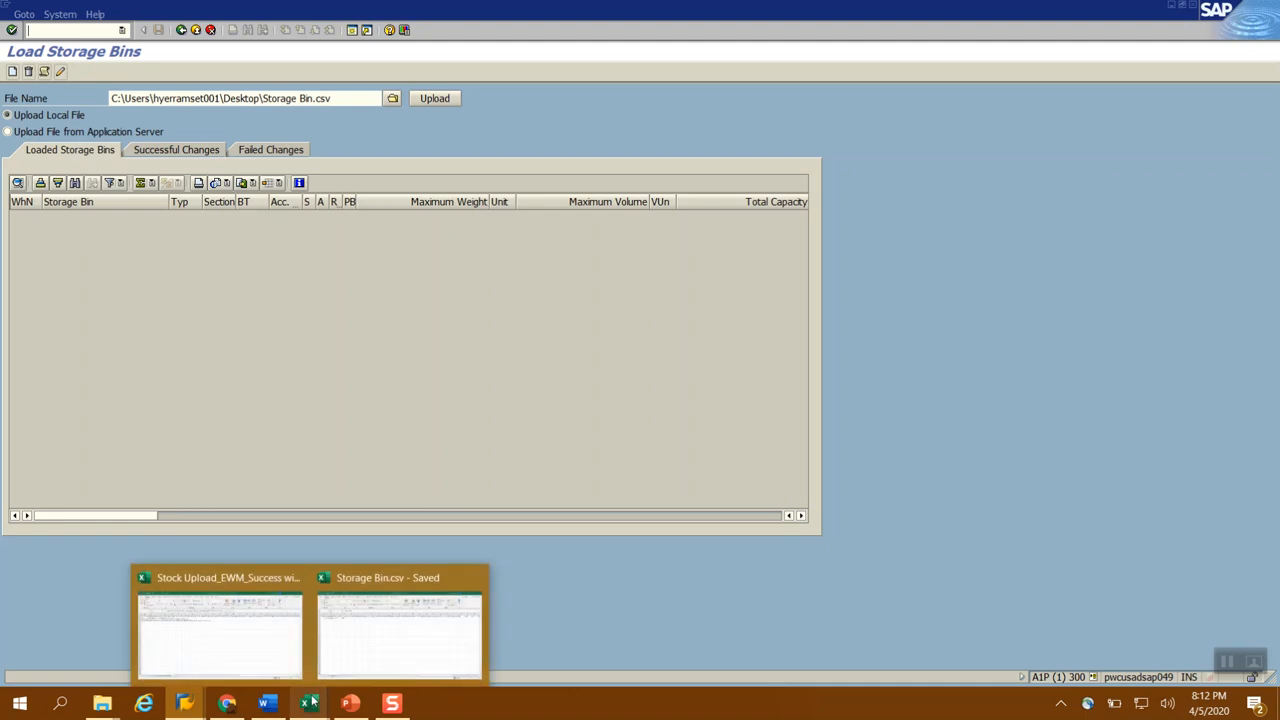
pyautogui.click(383, 637)
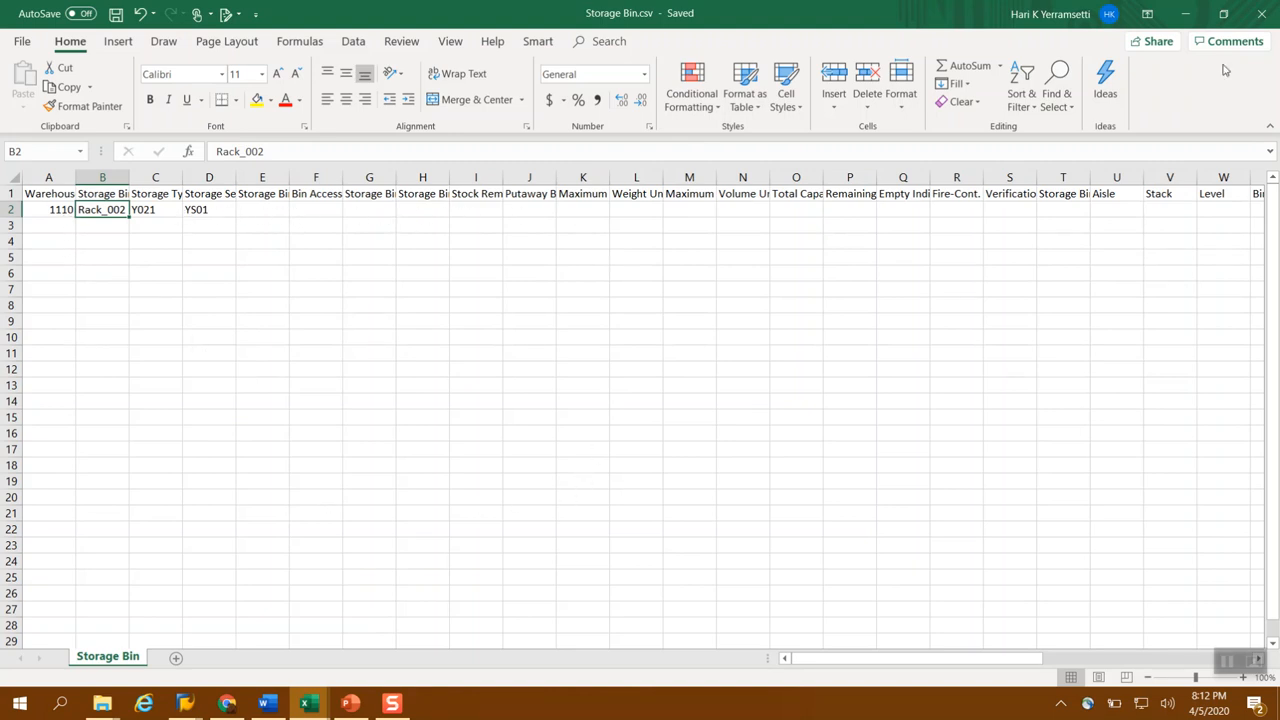
pyautogui.click(1186, 14)
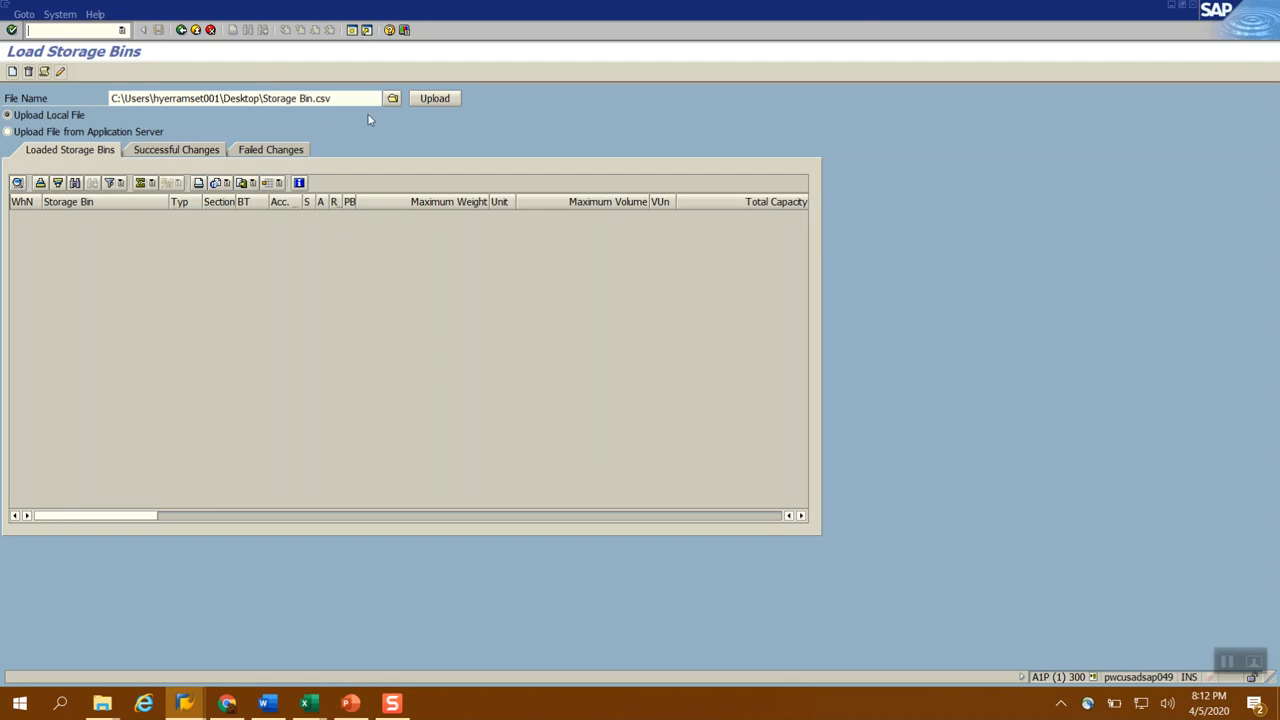
# Select Storage Bin.csv from the Desktop as the local file and upload it
pyautogui.click(393, 99)
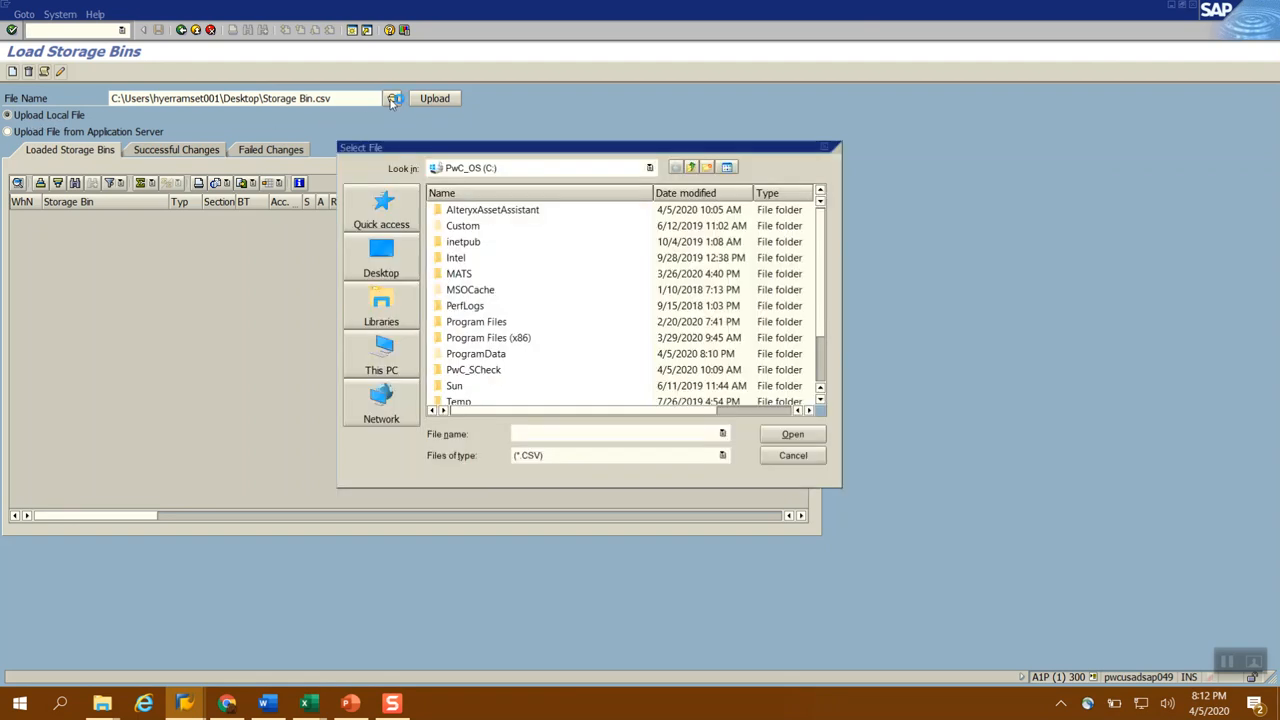
pyautogui.click(380, 258)
pyautogui.click(822, 387)
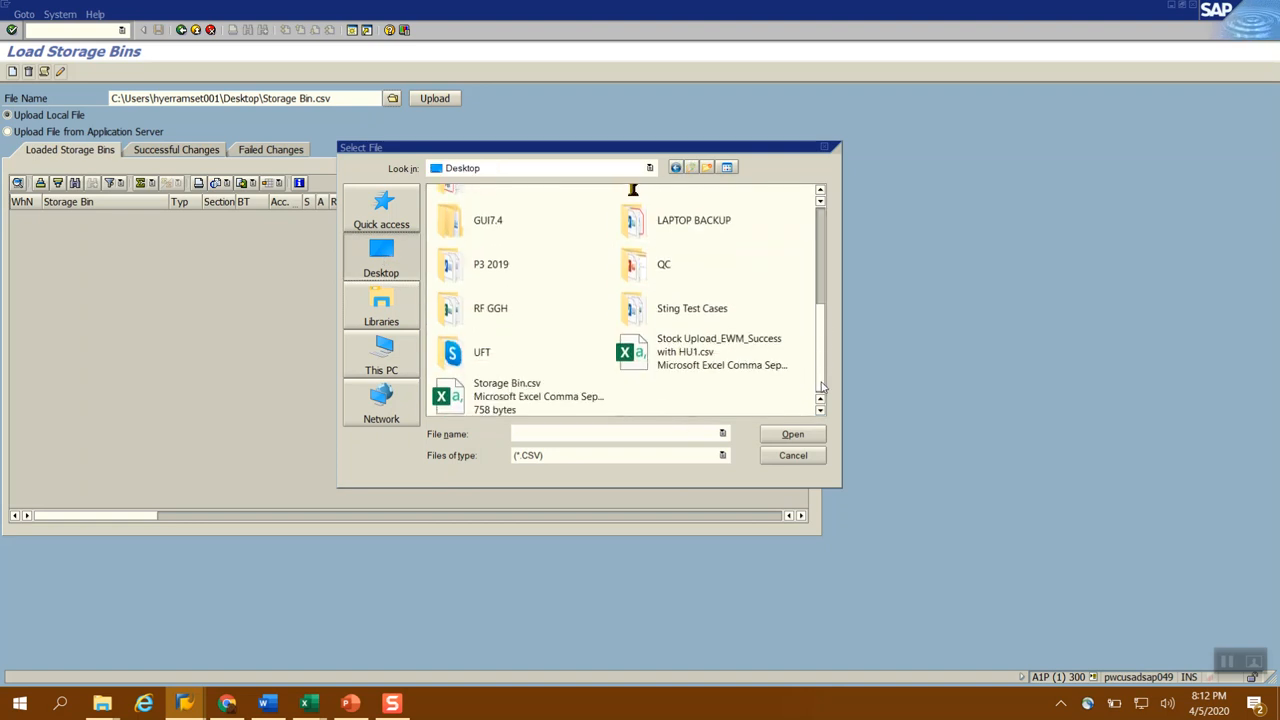
pyautogui.doubleClick(510, 397)
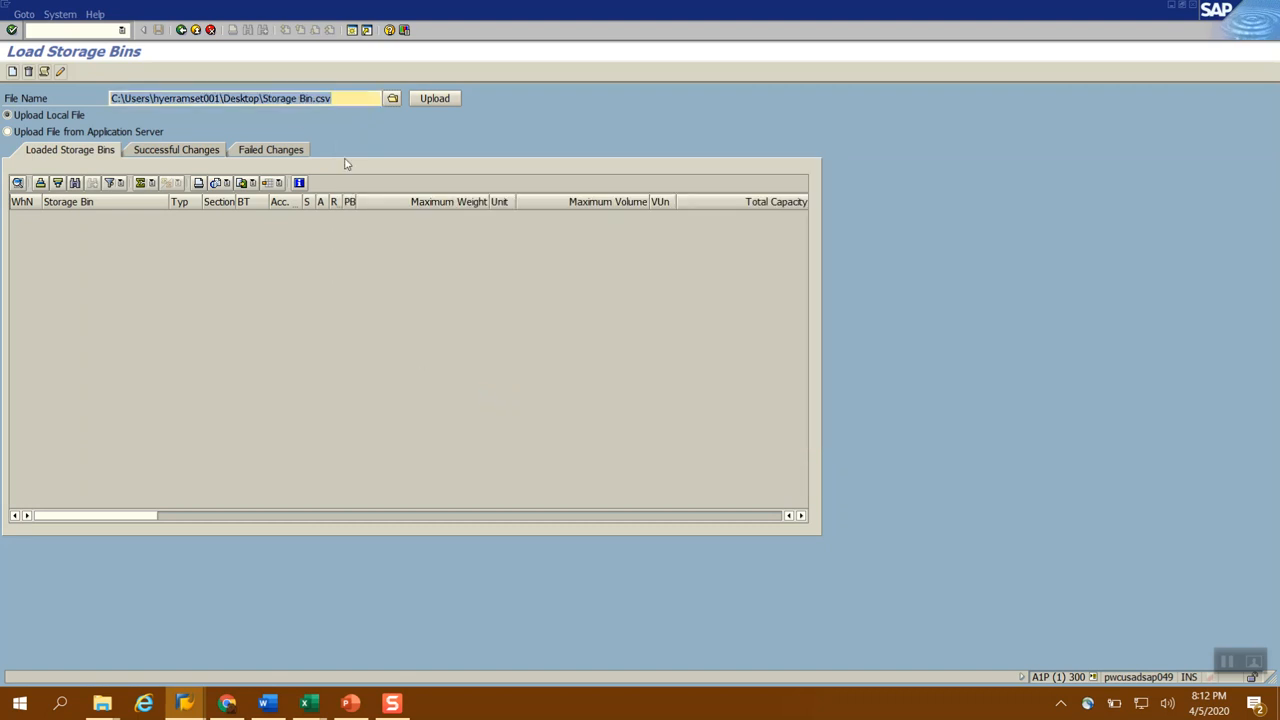
pyautogui.click(431, 100)
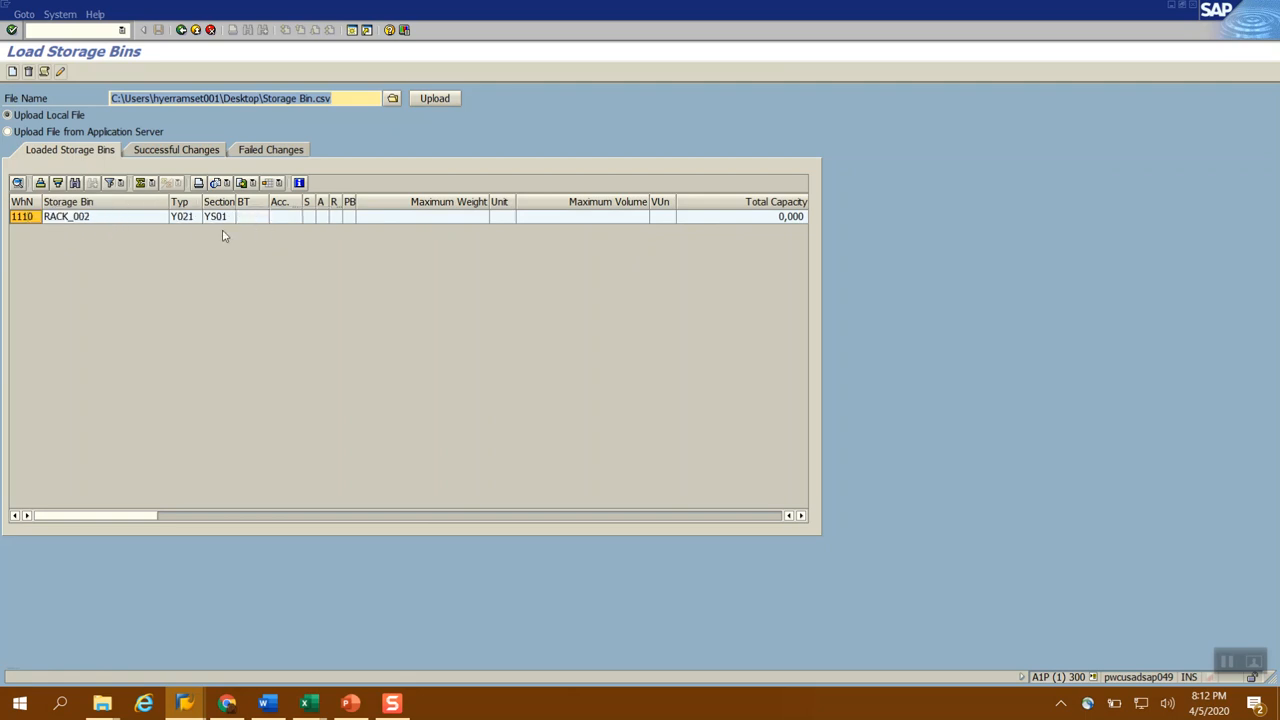
# Examine all columns of the uploaded RACK_002 record, from warehouse number and storage type through to PbV Verification
pyautogui.click(210, 516)
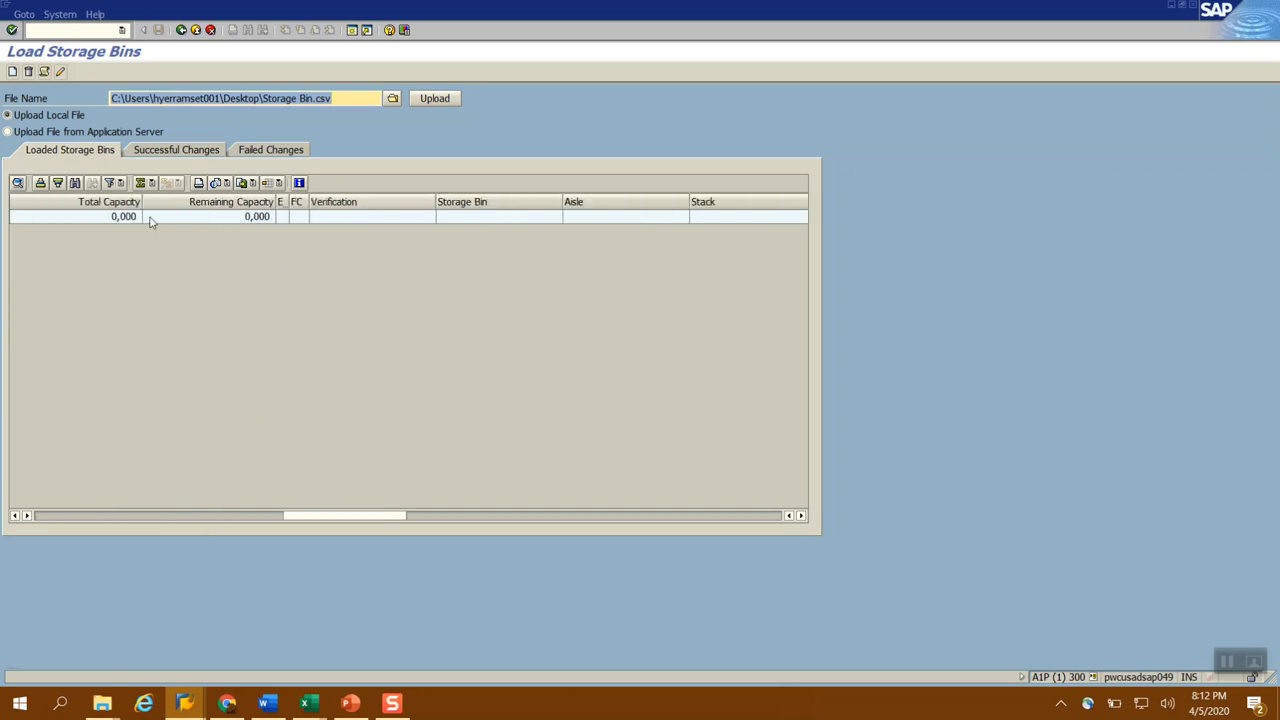
pyautogui.click(510, 516)
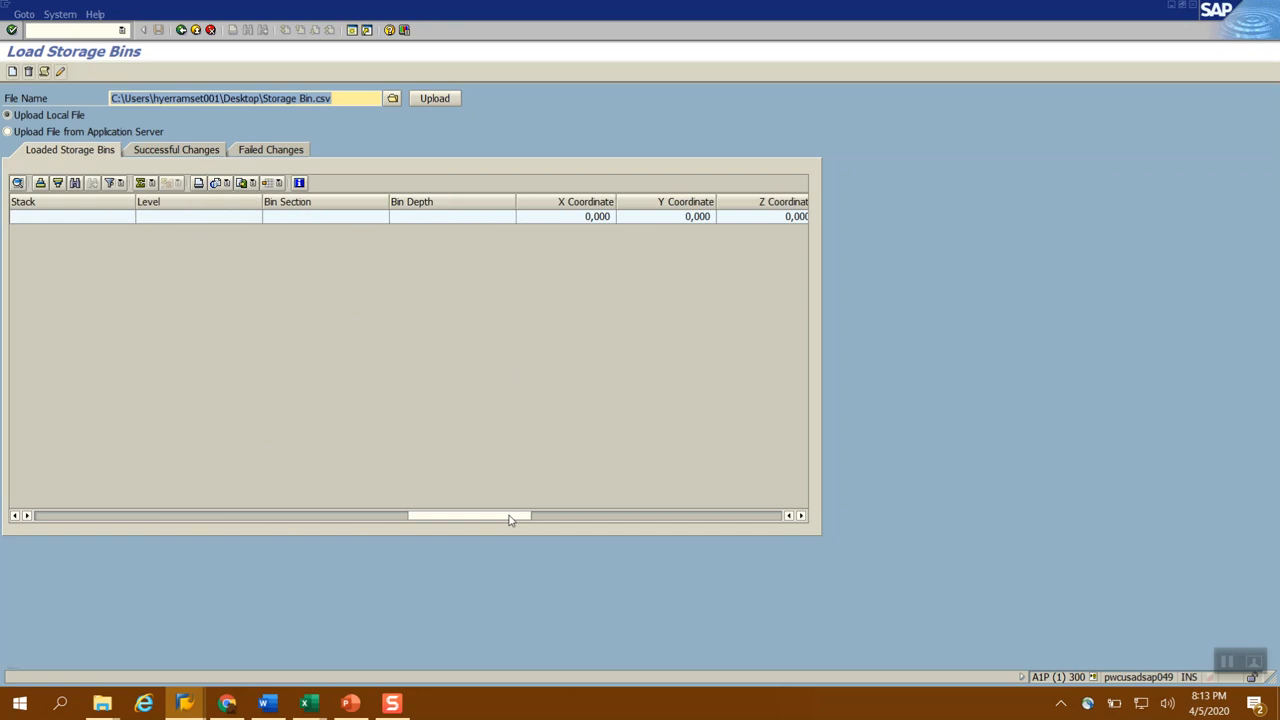
pyautogui.click(656, 518)
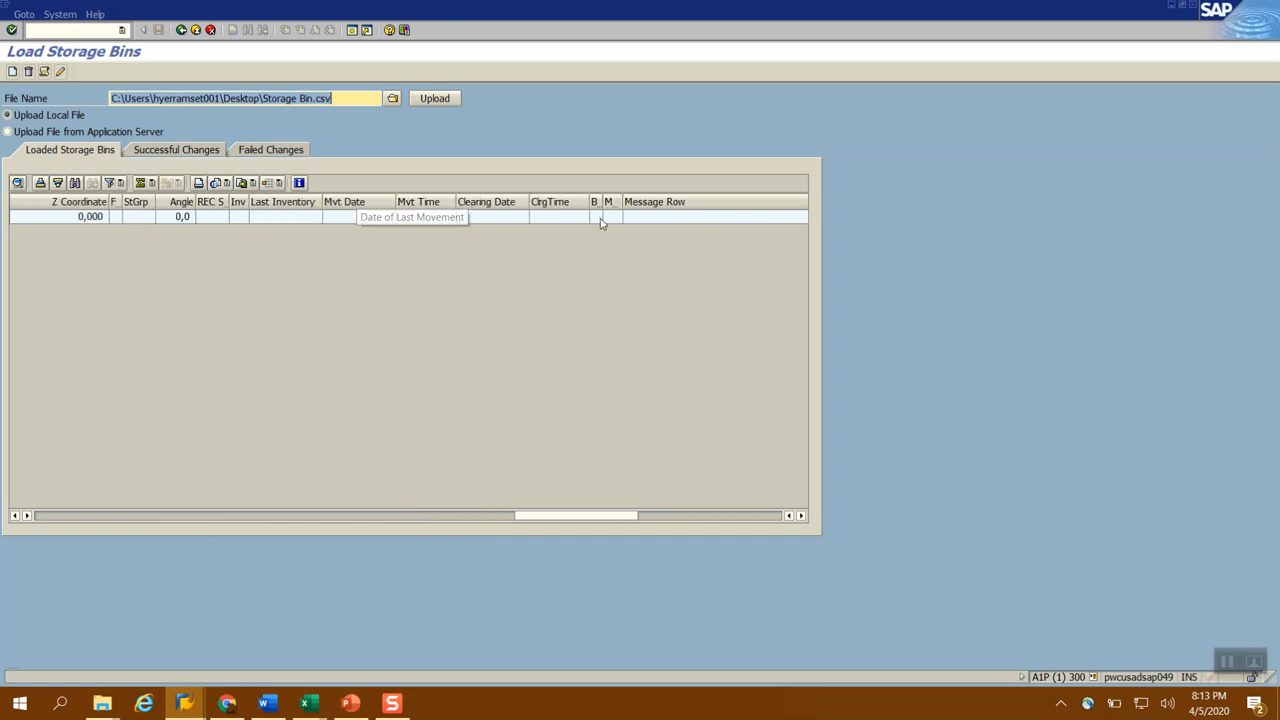
pyautogui.moveTo(560, 520); pyautogui.dragTo(59, 522)
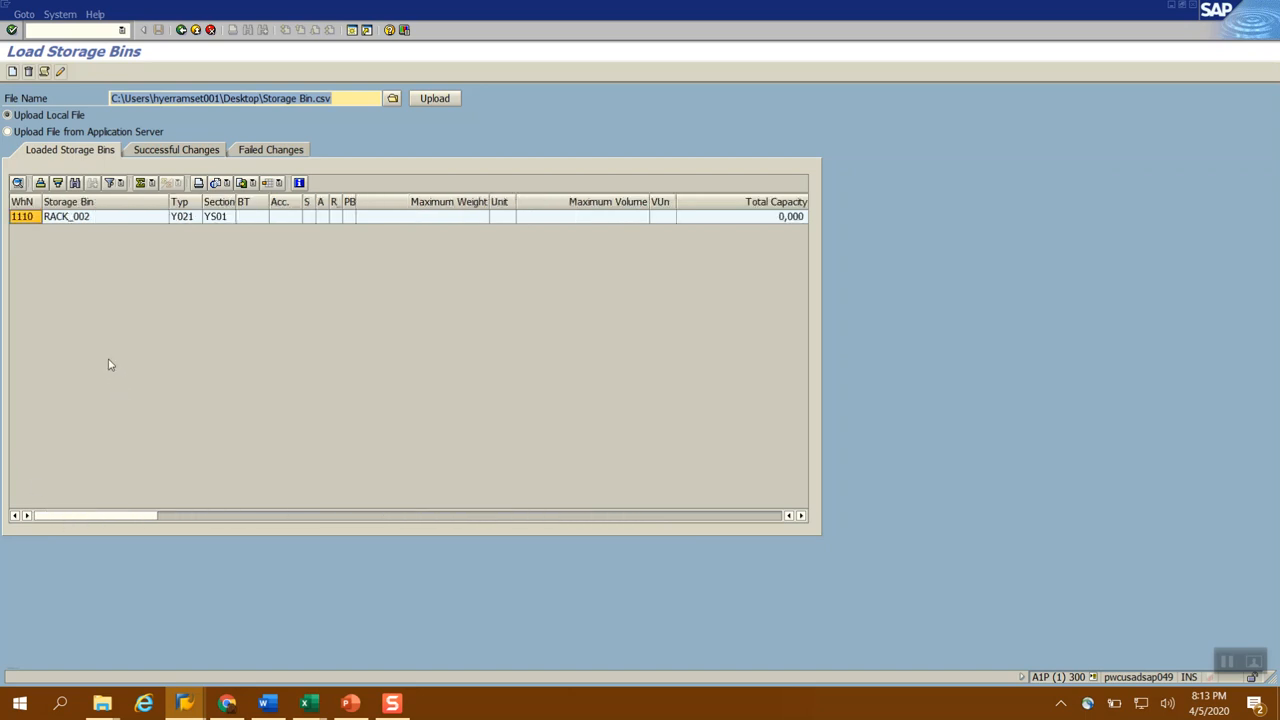
pyautogui.click(206, 519)
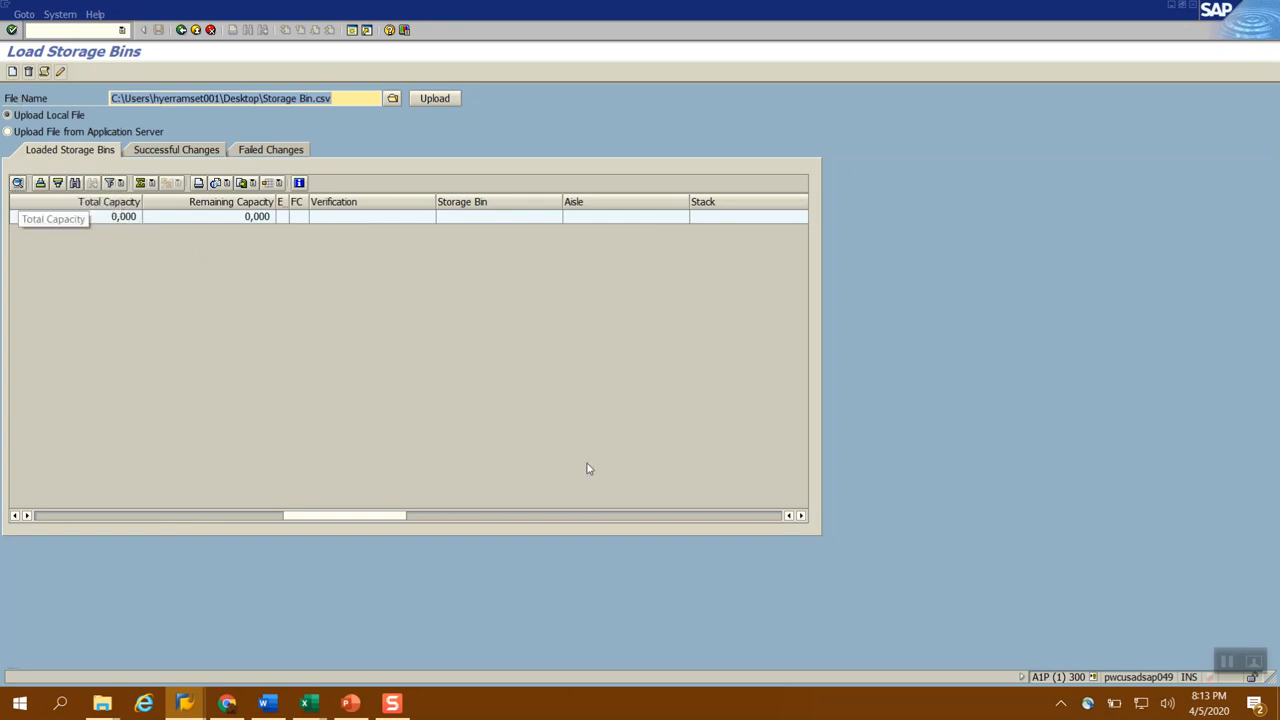
pyautogui.click(521, 517)
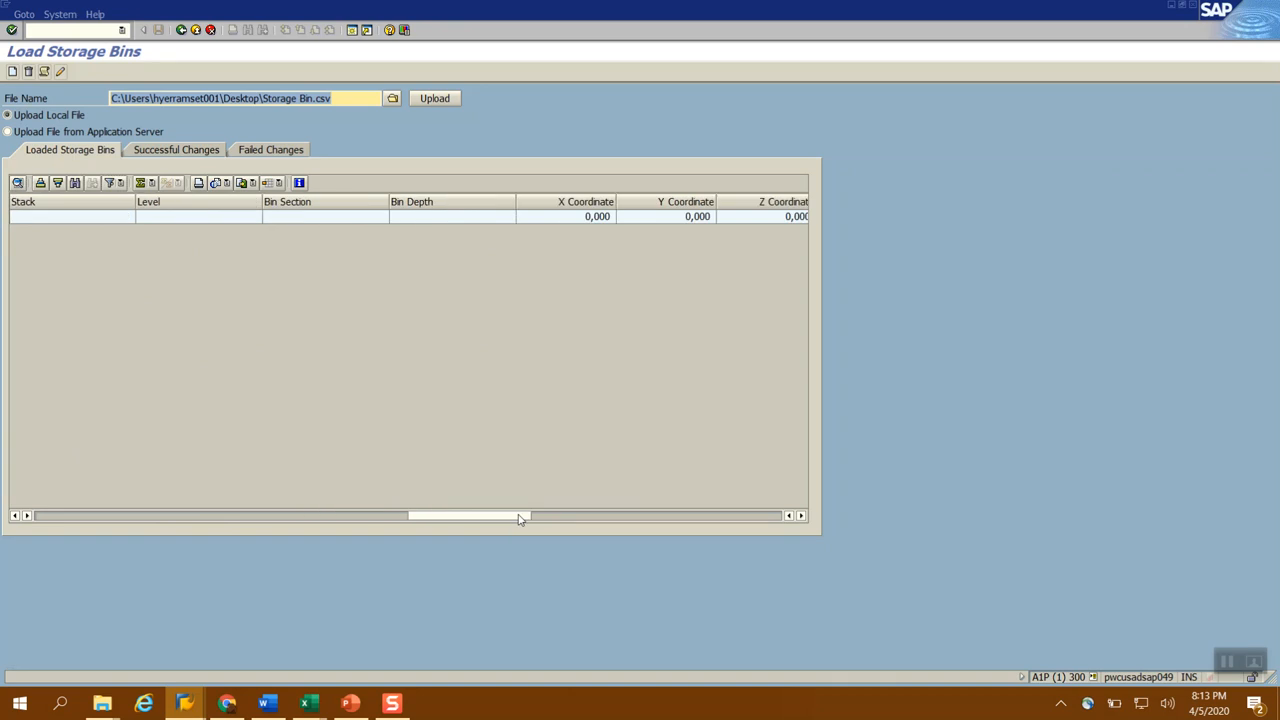
pyautogui.click(626, 520)
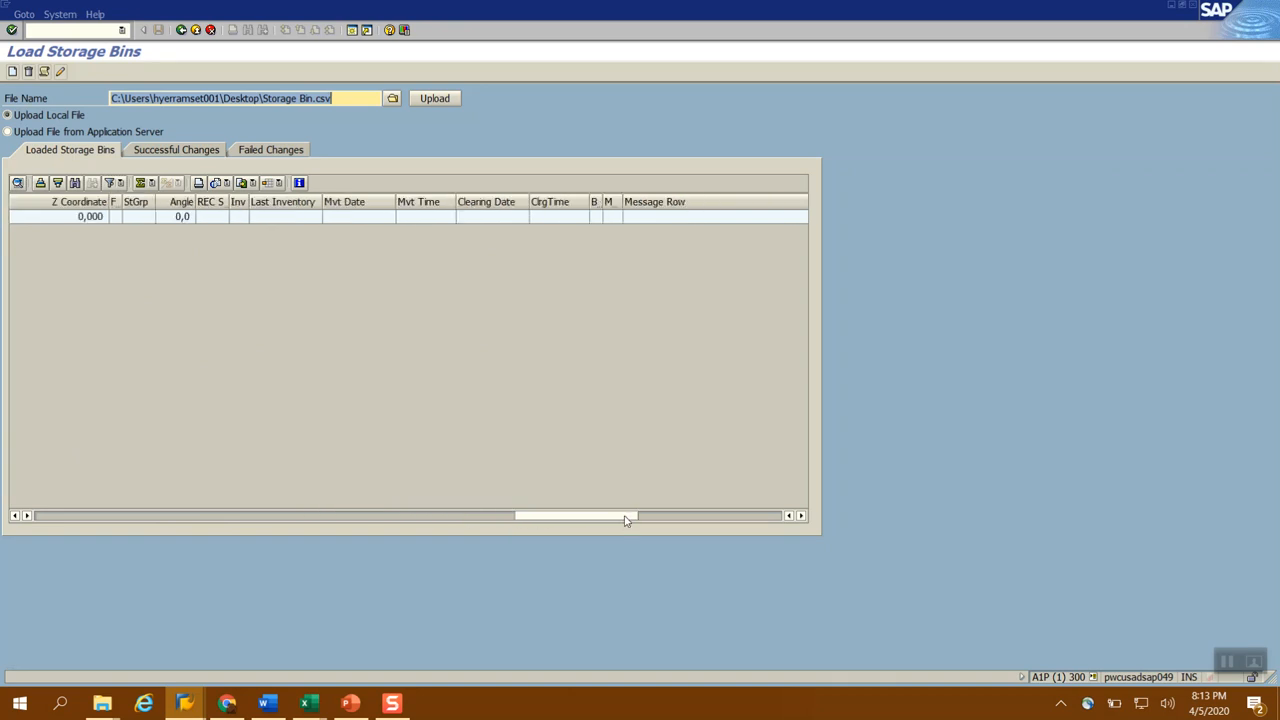
pyautogui.click(685, 518)
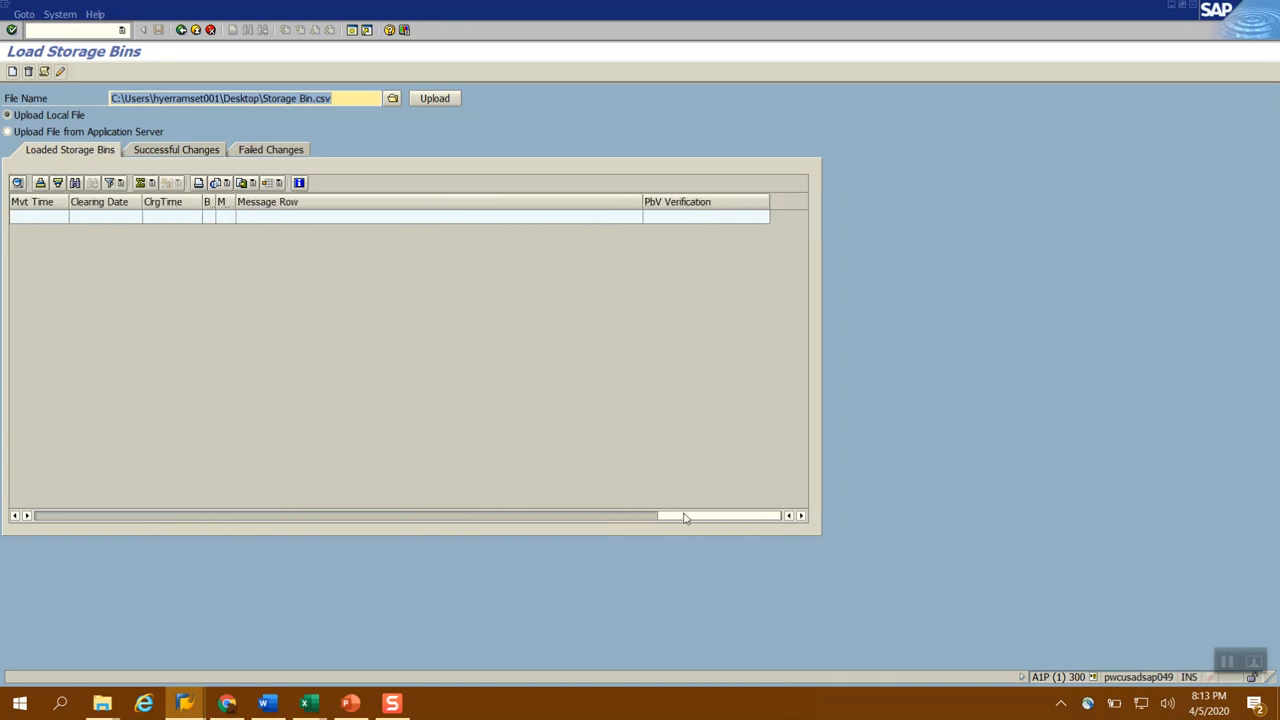
pyautogui.moveTo(683, 520); pyautogui.dragTo(29, 499)
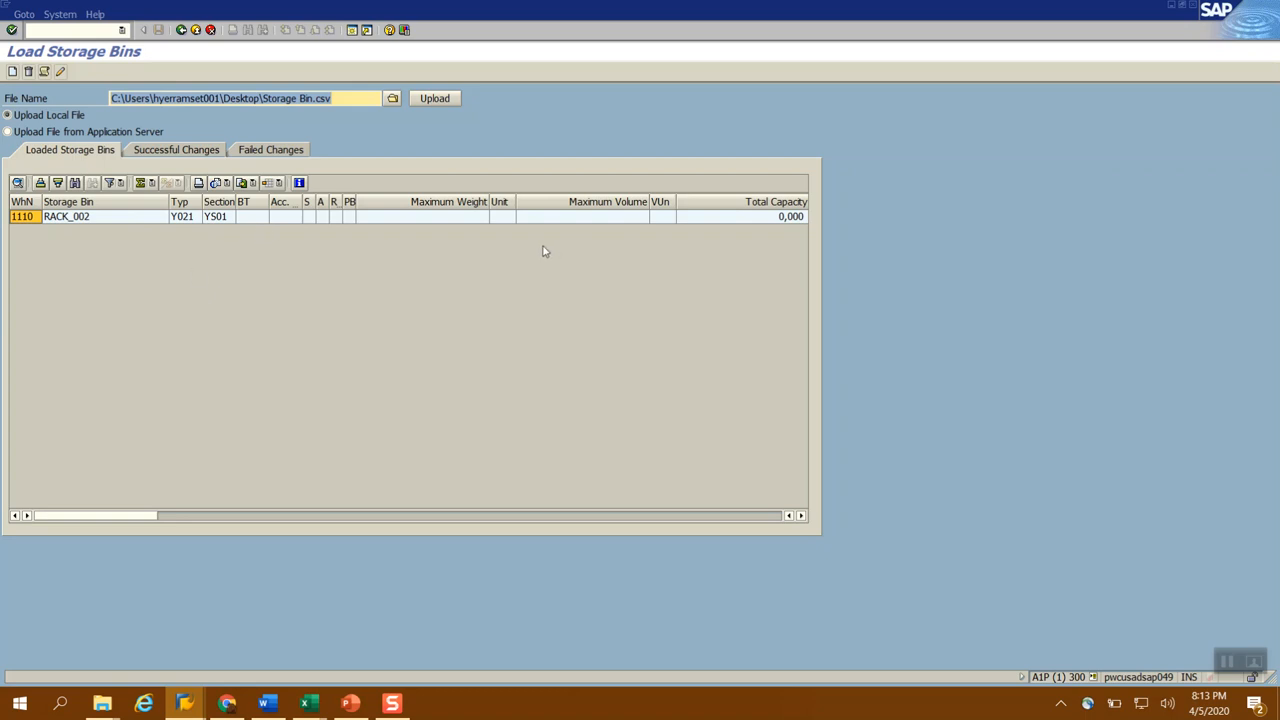
# Select the loaded RACK_002 row for warehouse 1110 and create its storage bin
pyautogui.click(19, 219)
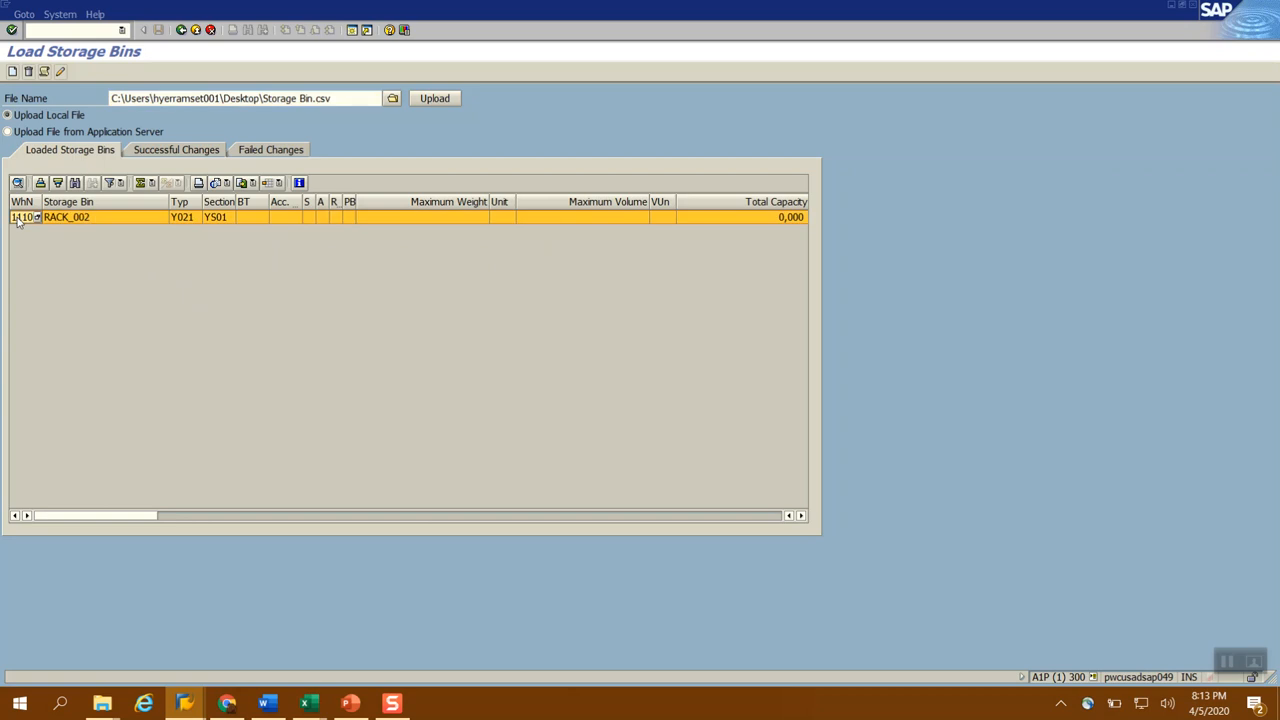
pyautogui.click(13, 72)
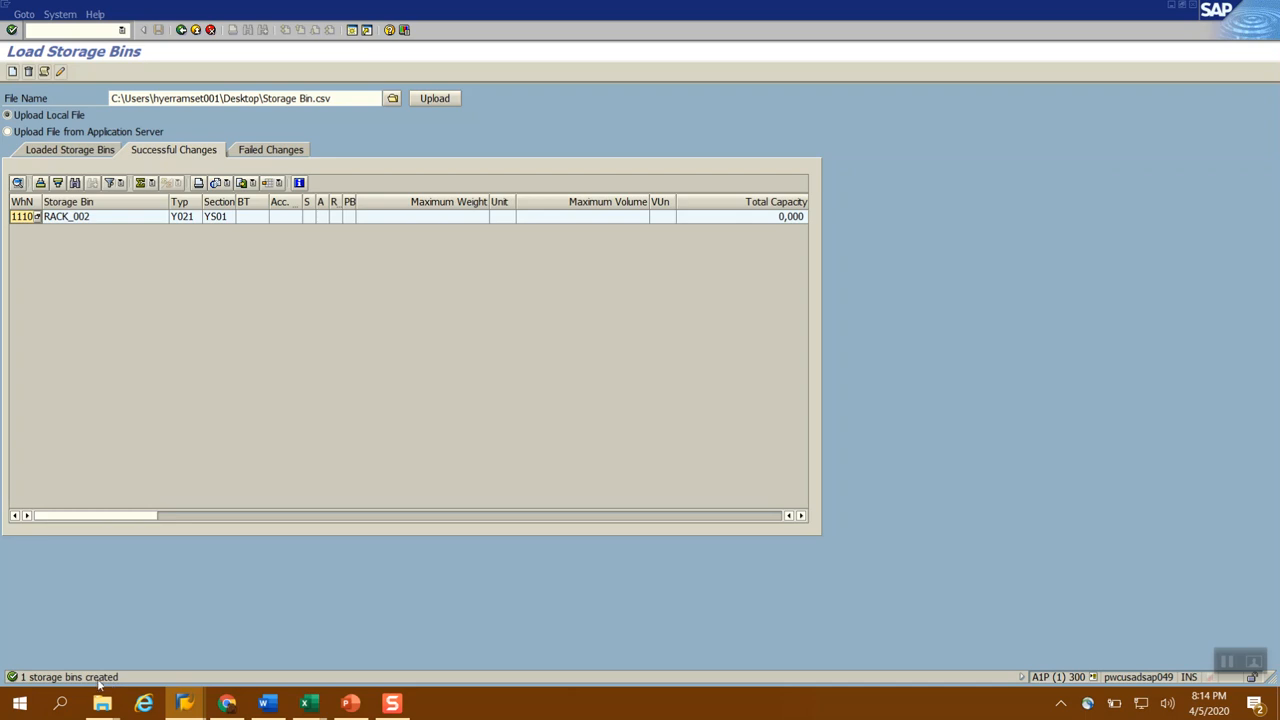
# Switch to the Warehouse Management Monitor and query the Storage Bin node under Stock and Bin for RACK_002
pyautogui.click(186, 710)
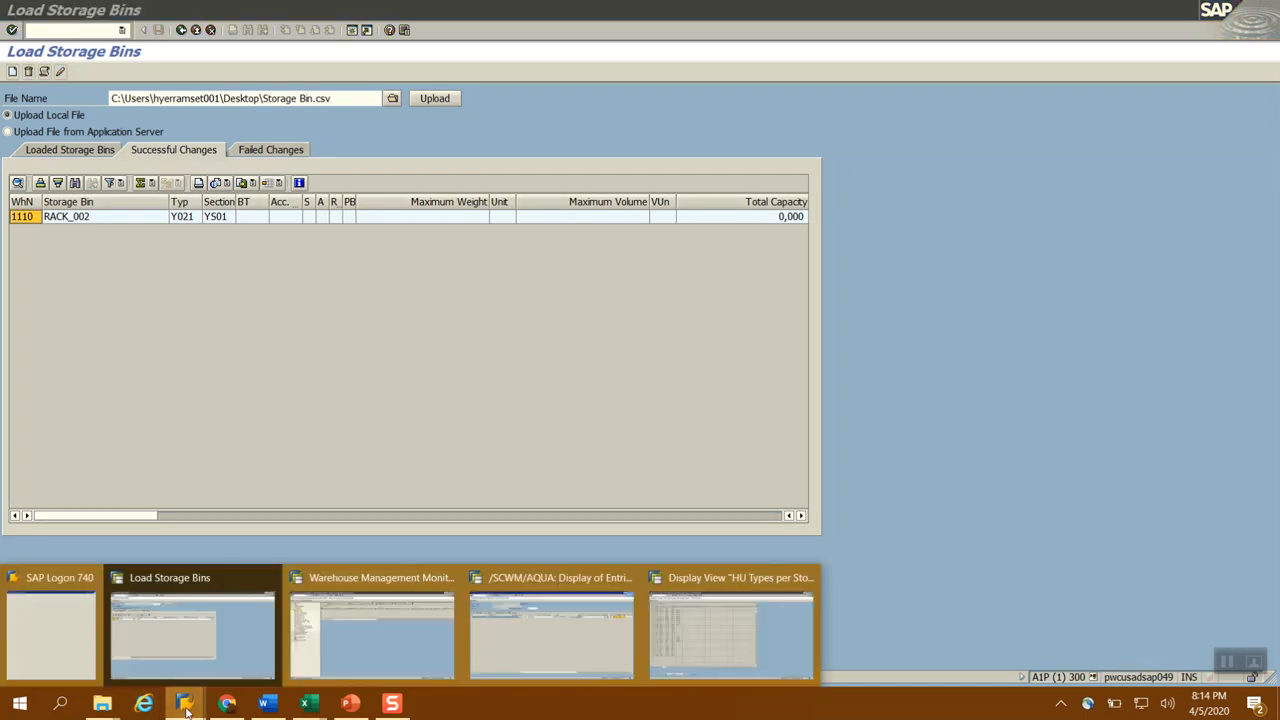
pyautogui.click(408, 641)
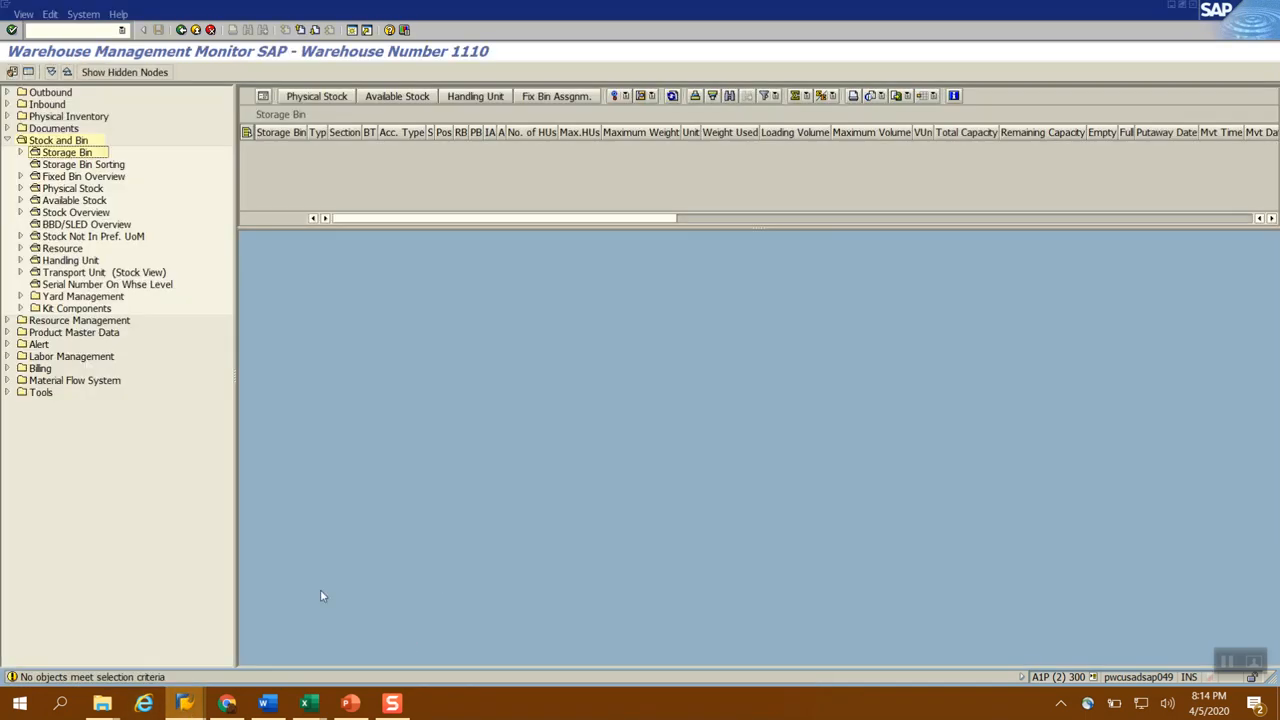
pyautogui.doubleClick(78, 154)
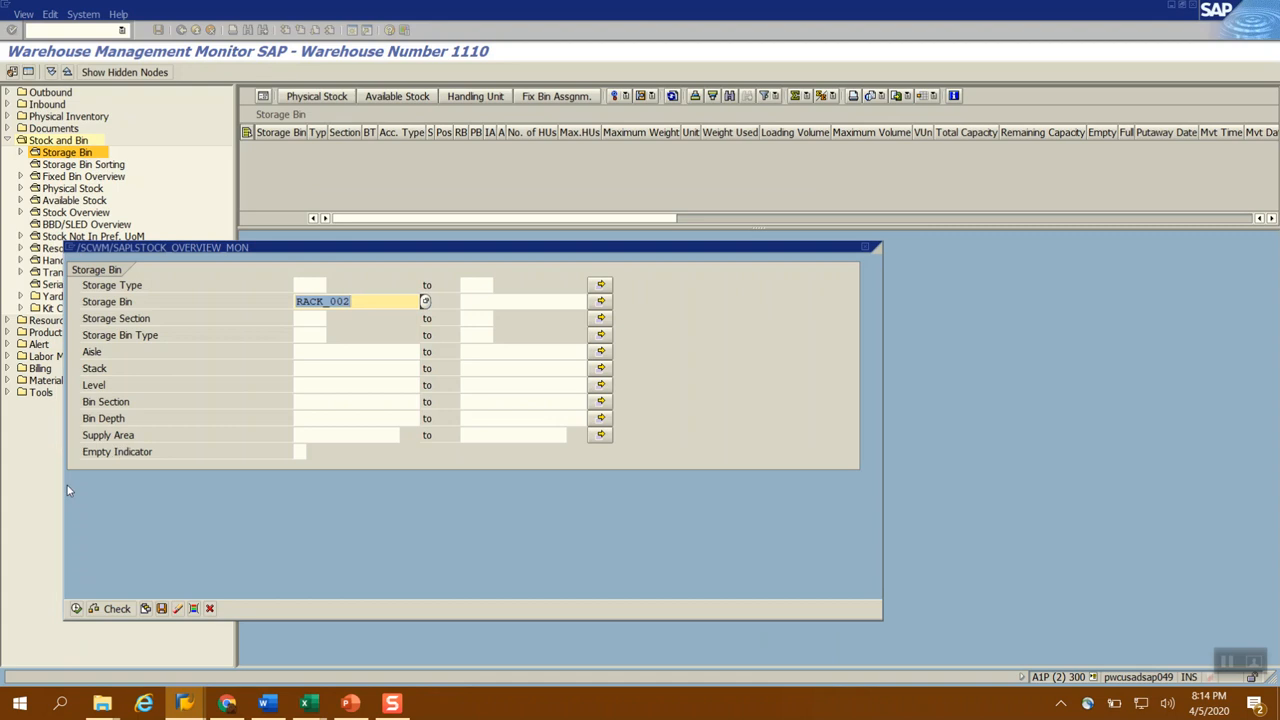
pyautogui.click(76, 608)
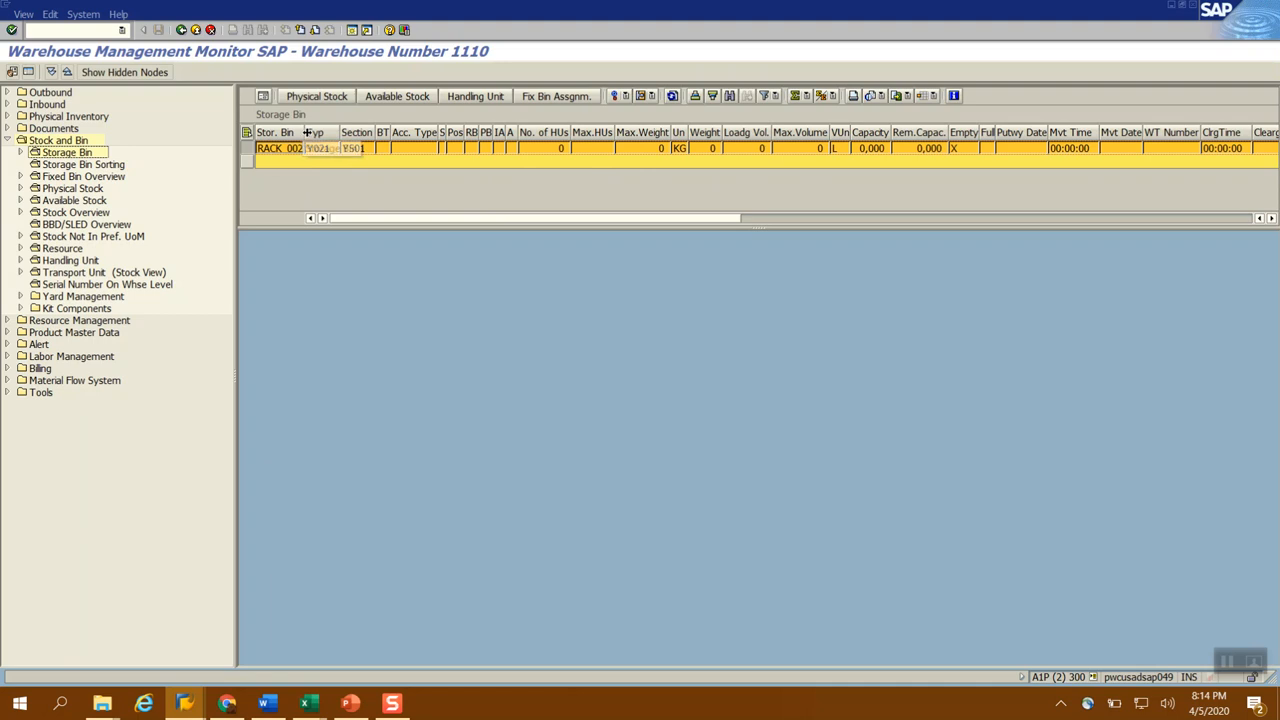
# Widen the bin result columns and examine RACK_002's empty indicator, last changed by, change time and change date
pyautogui.moveTo(306, 132); pyautogui.dragTo(491, 133)
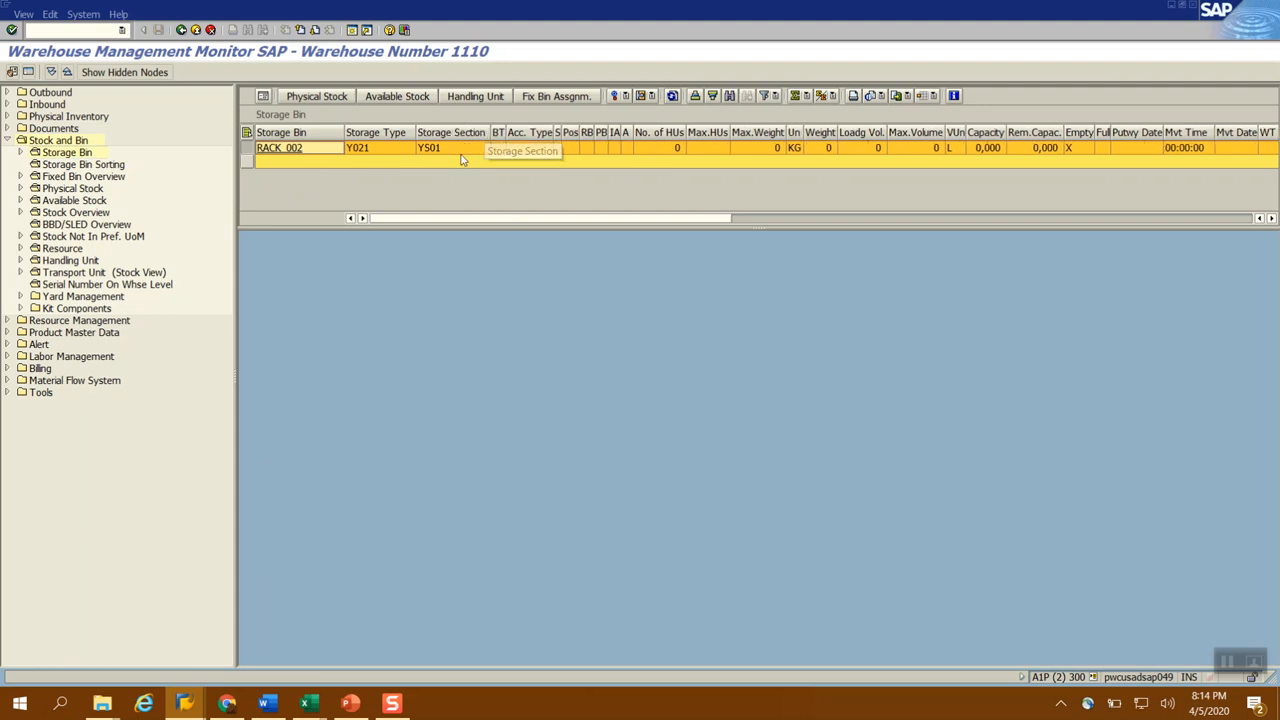
pyautogui.click(1076, 147)
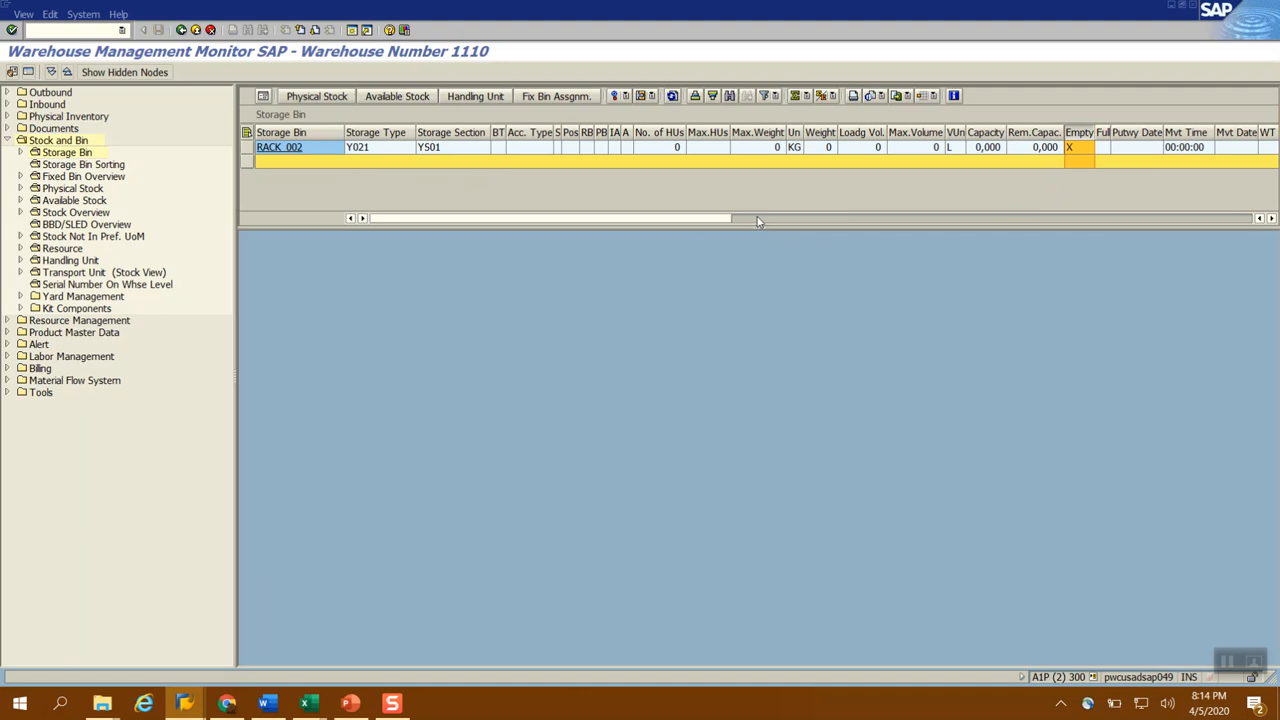
pyautogui.click(757, 219)
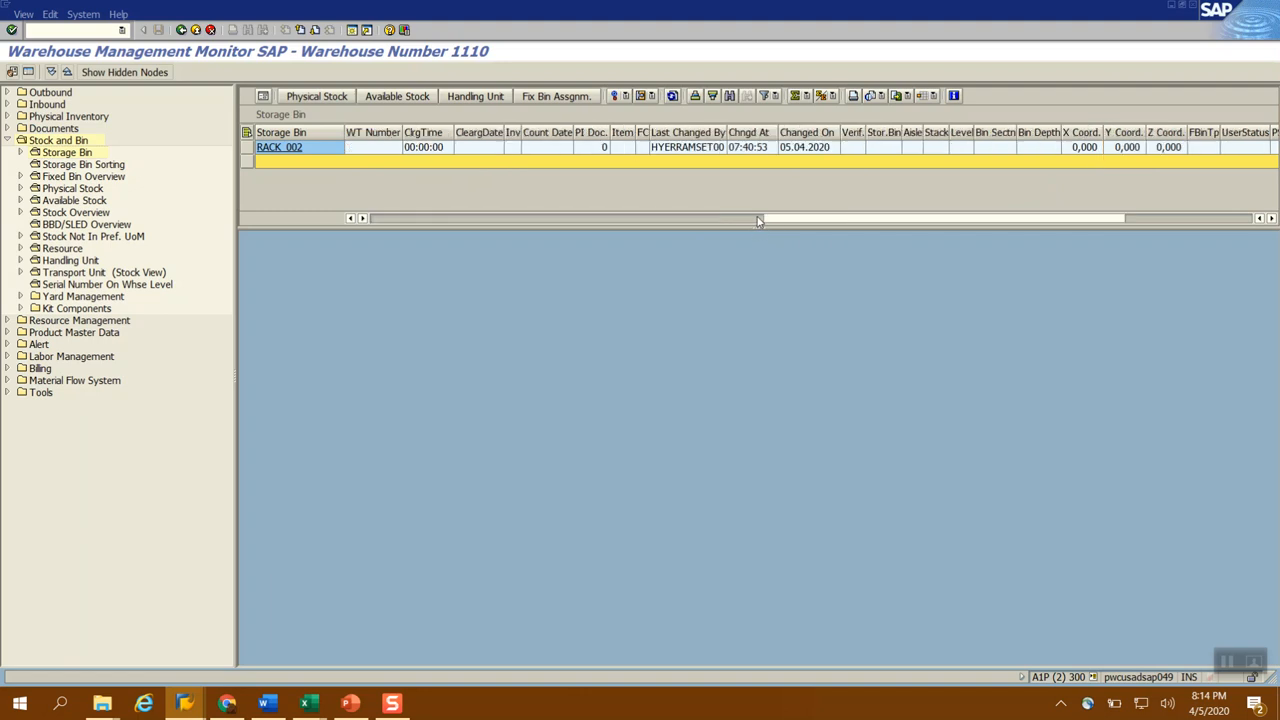
pyautogui.click(692, 149)
pyautogui.click(752, 147)
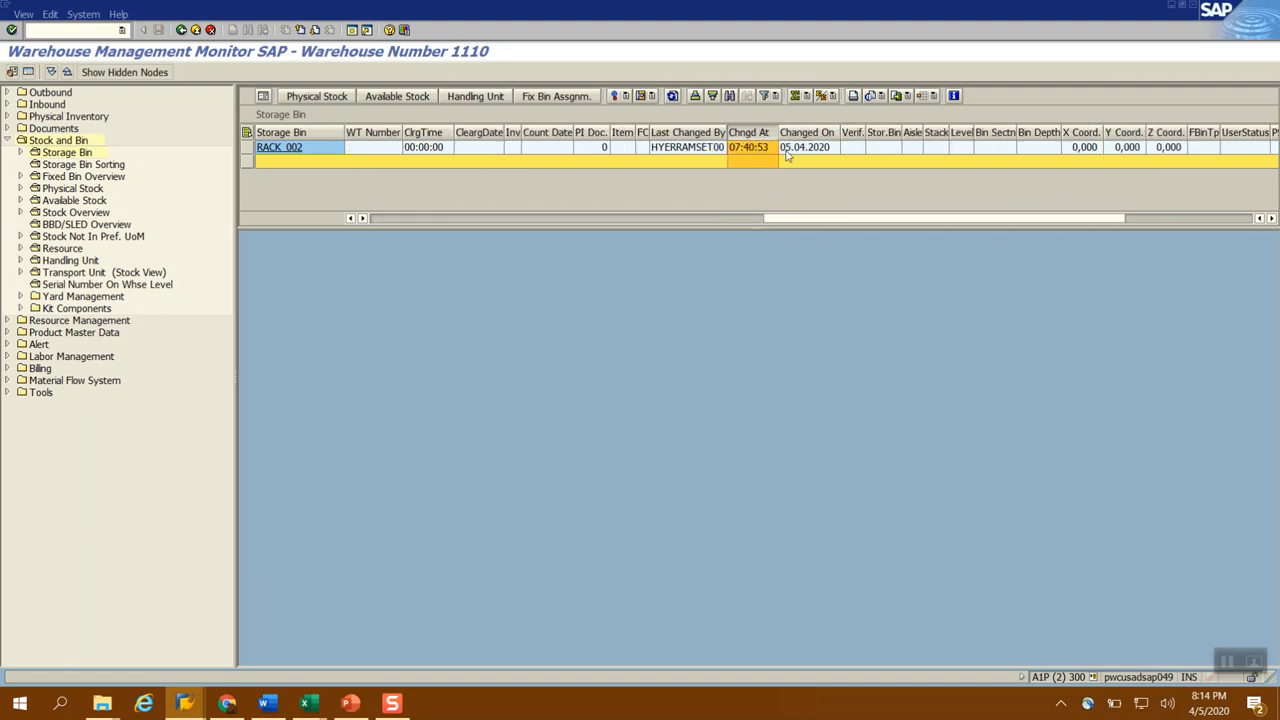
pyautogui.click(806, 148)
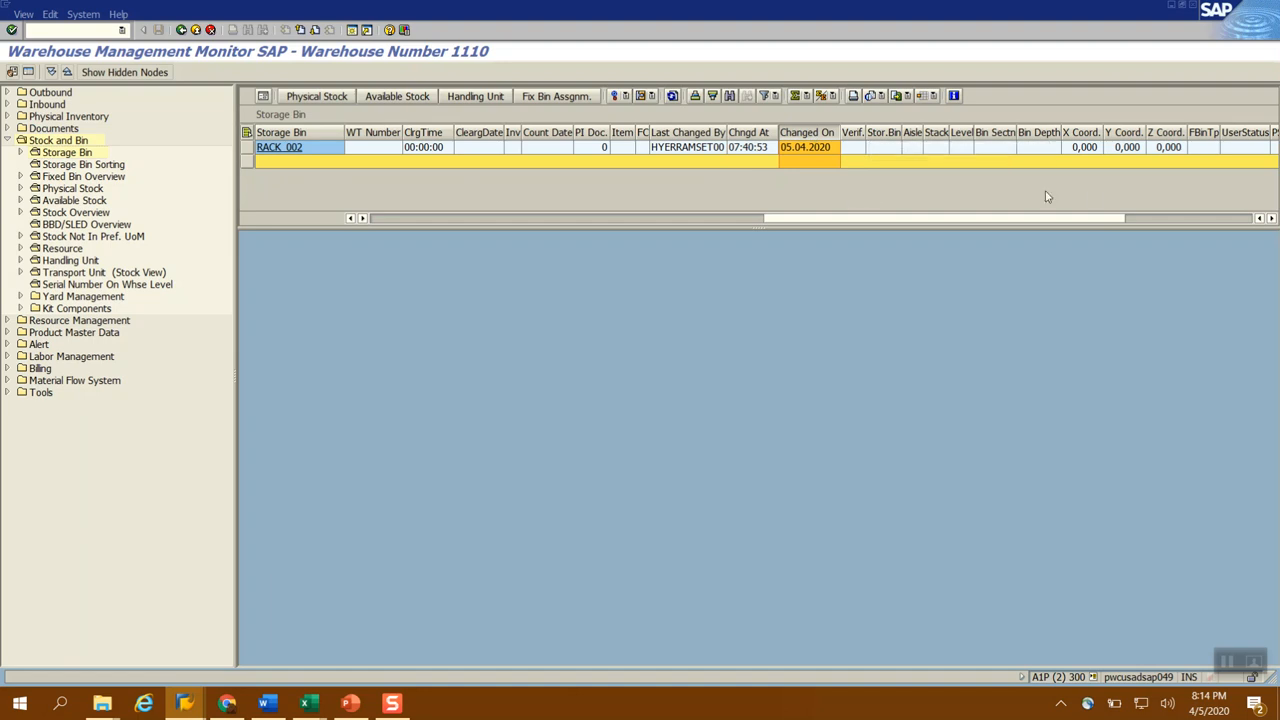
pyautogui.click(1148, 220)
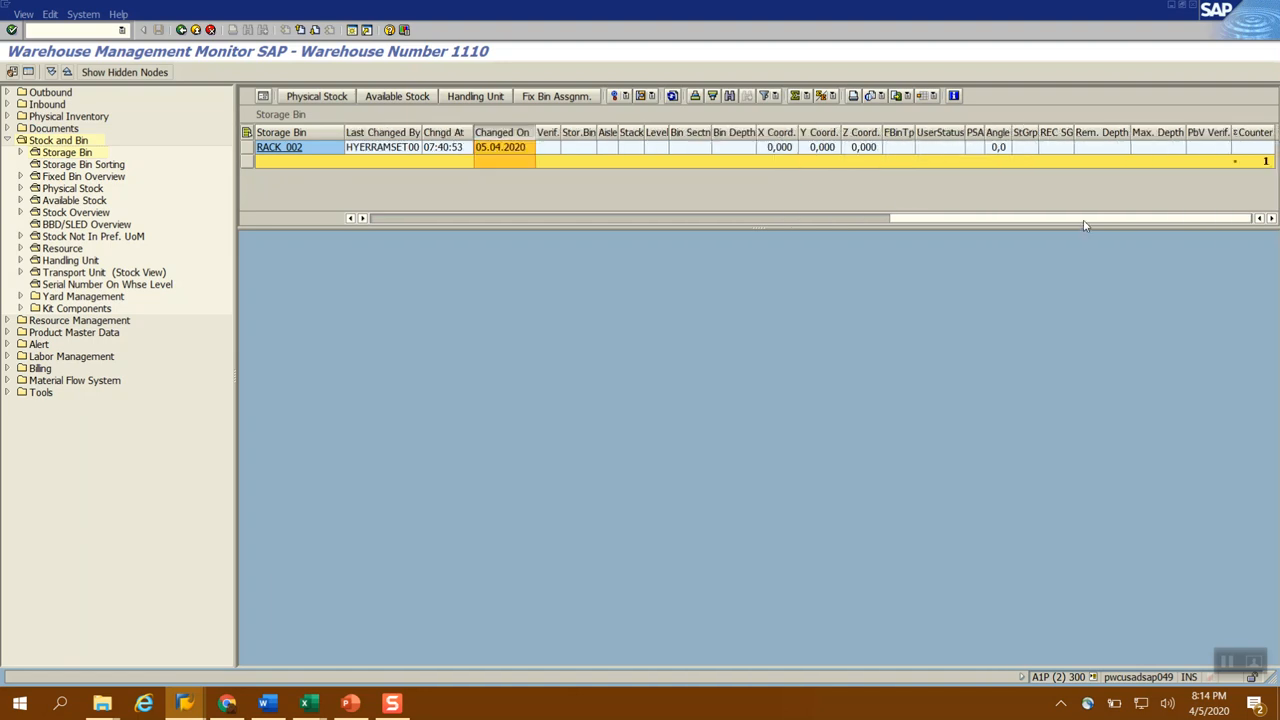
pyautogui.moveTo(1085, 225); pyautogui.dragTo(516, 230)
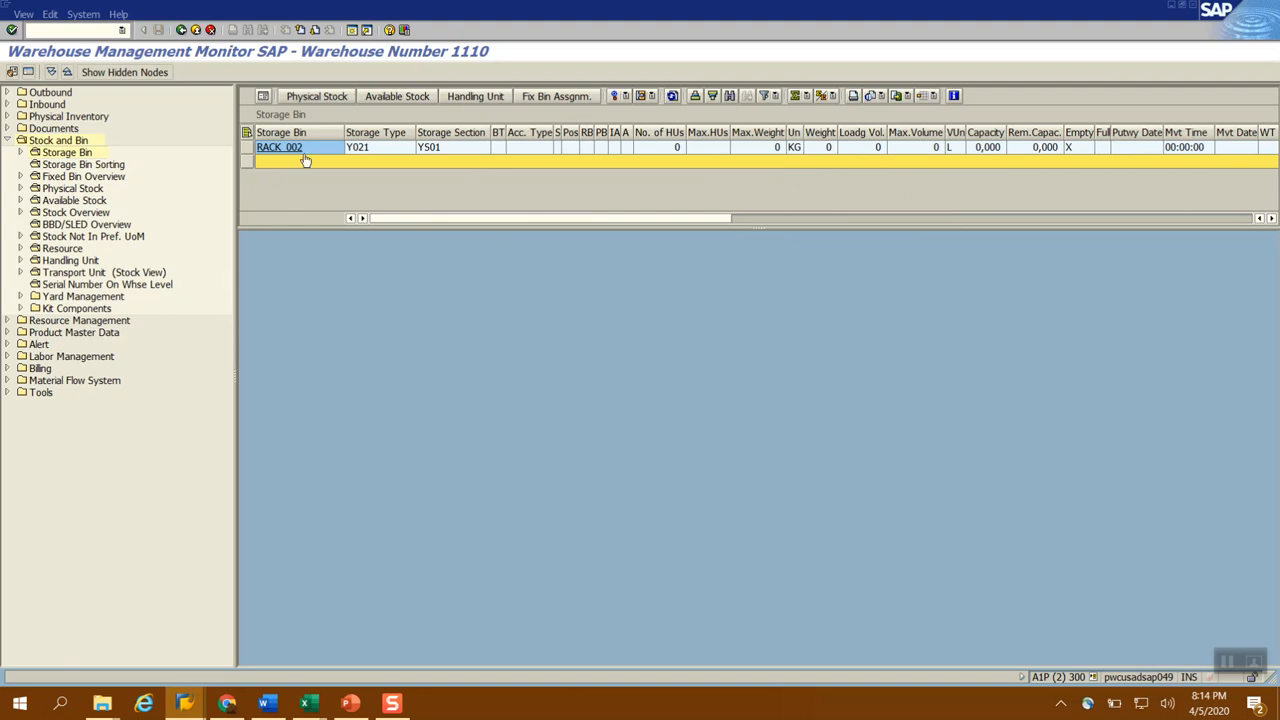
# Check the storage bin upload slide in PowerPoint for ways to verify bins and return to the Warehouse Management Monitor
pyautogui.click(351, 705)
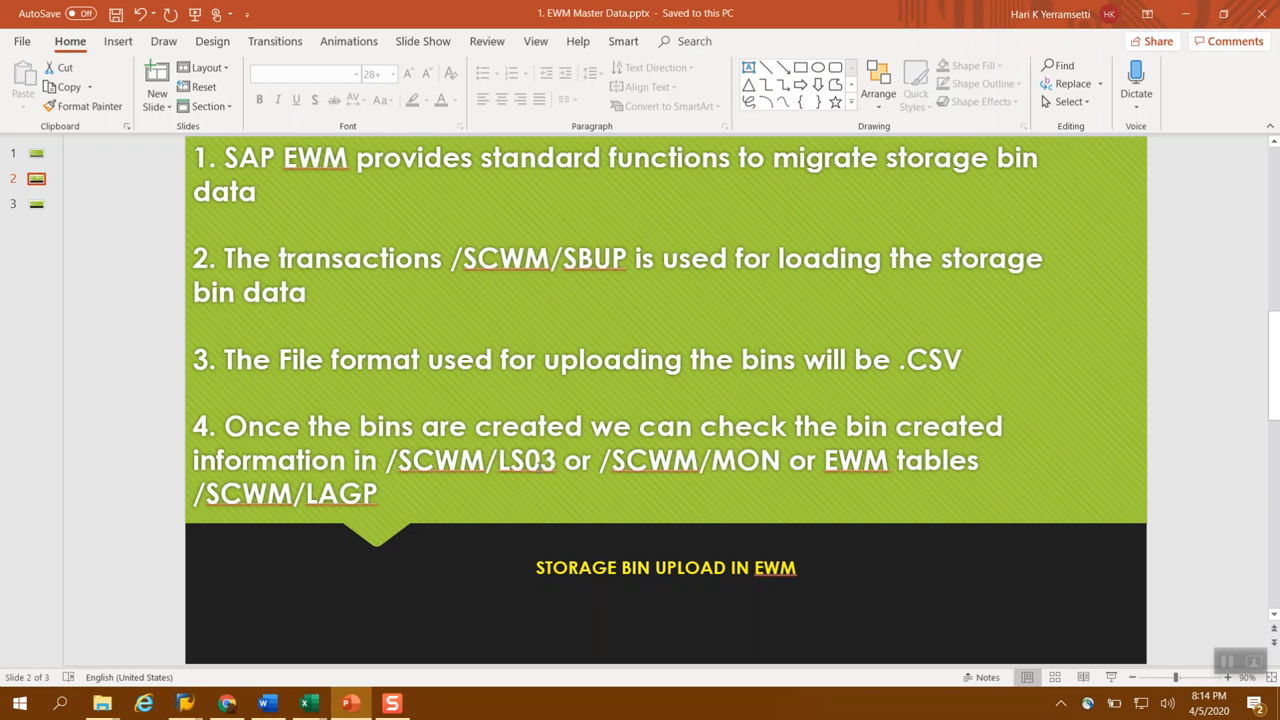
pyautogui.moveTo(183, 706)
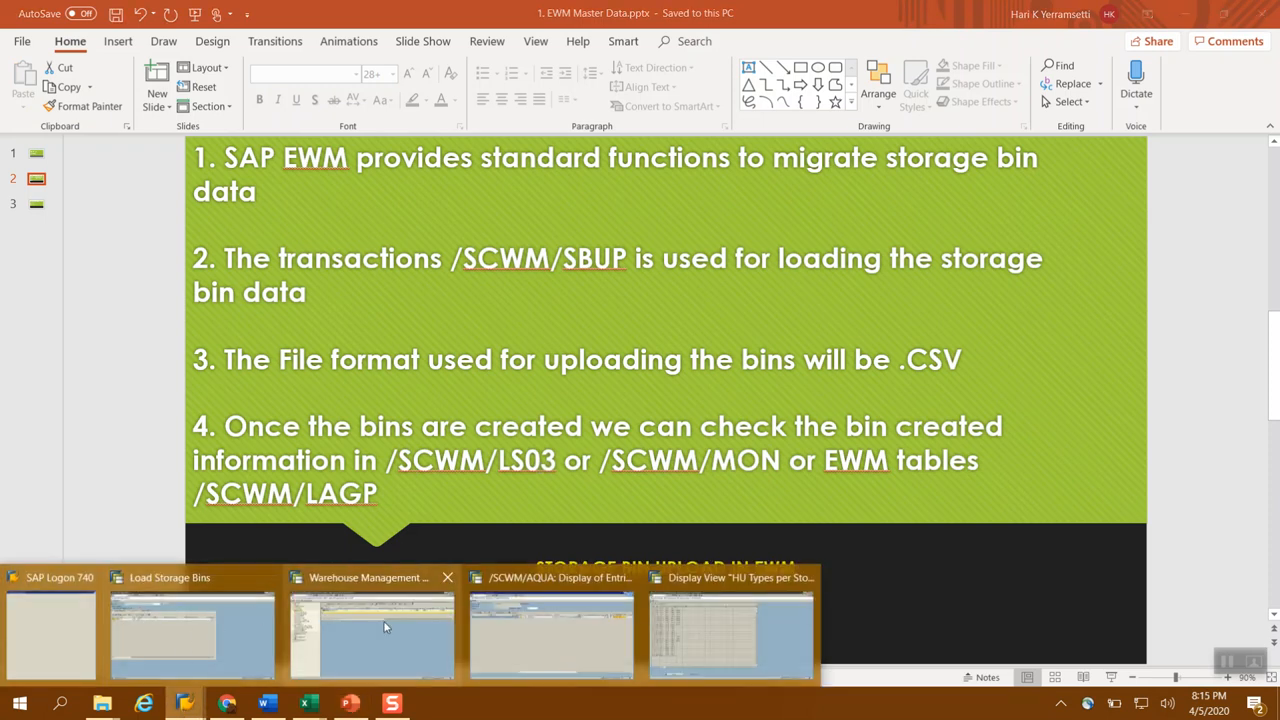
pyautogui.click(405, 645)
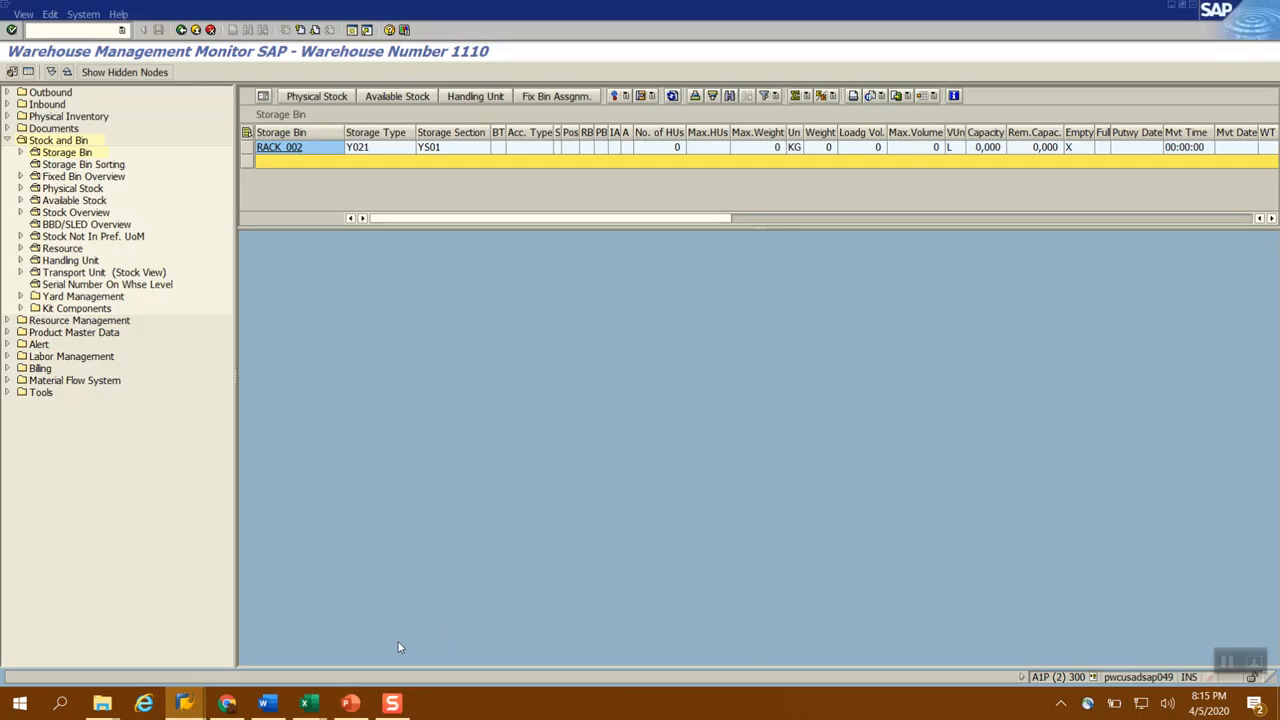
# Open the Display Storage Bin details of RACK_002 from the monitor list, review them and go back to the monitor
pyautogui.click(284, 150)
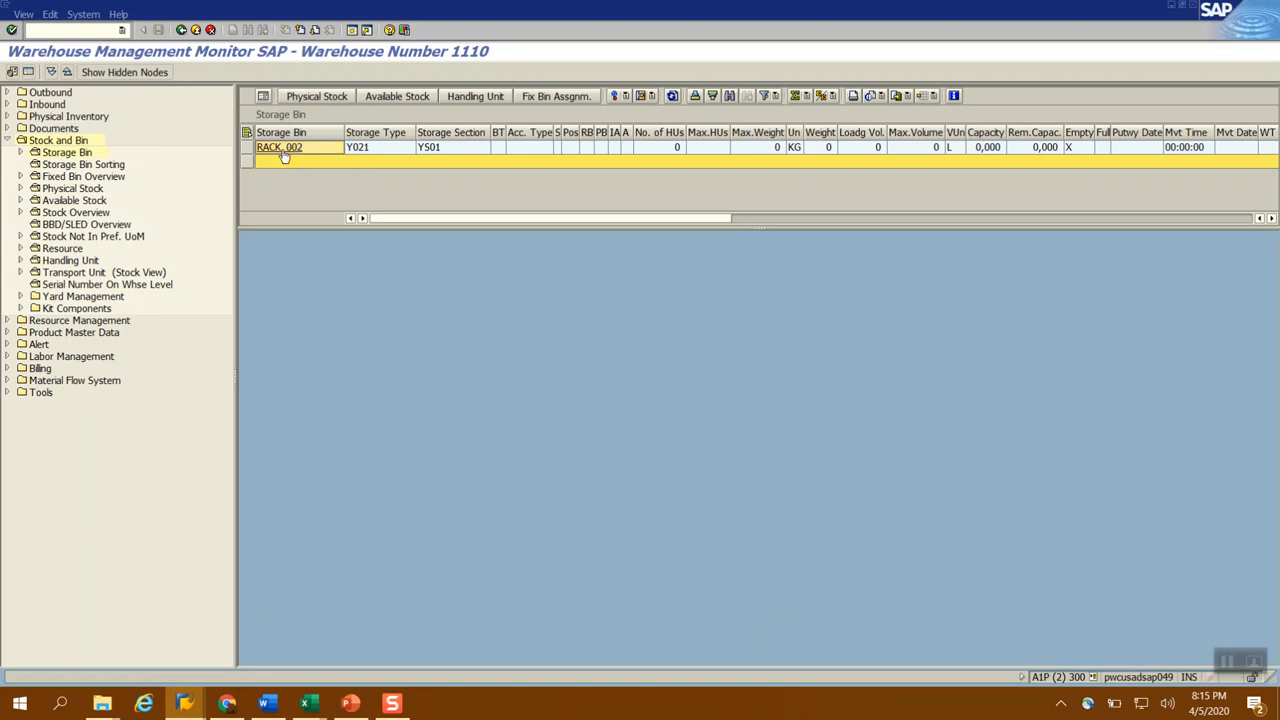
pyautogui.click(284, 152)
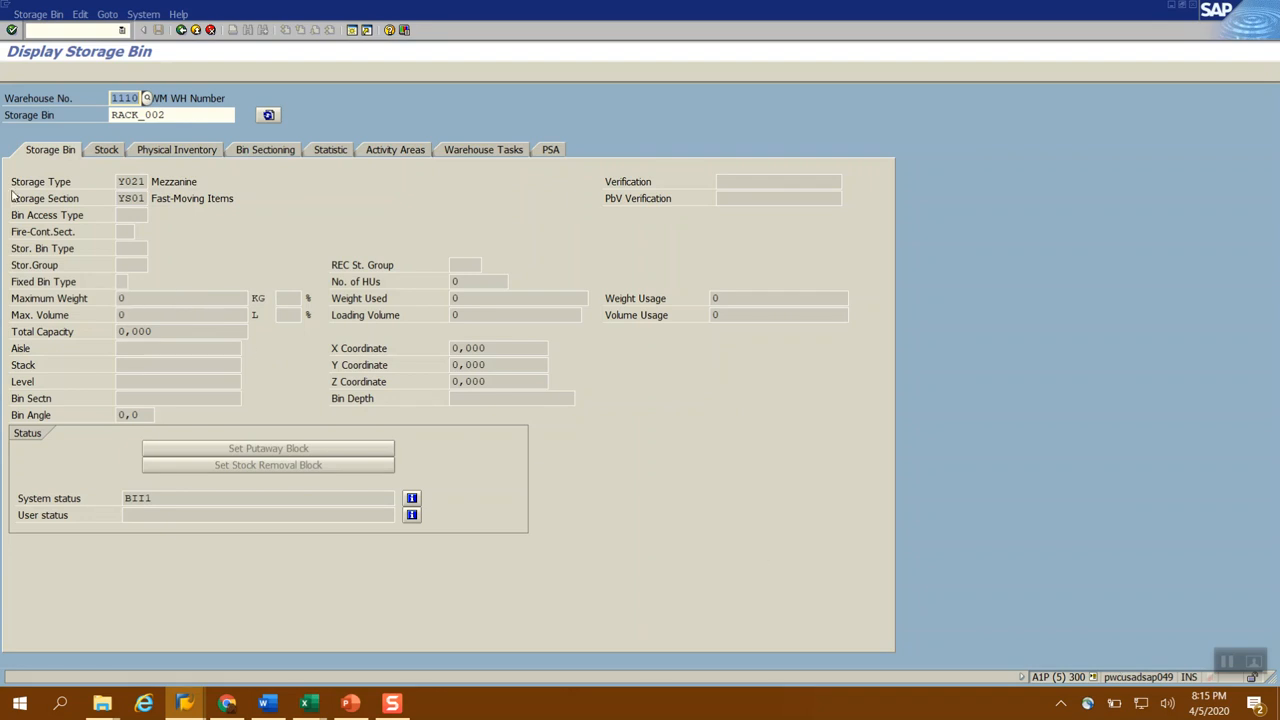
pyautogui.click(181, 30)
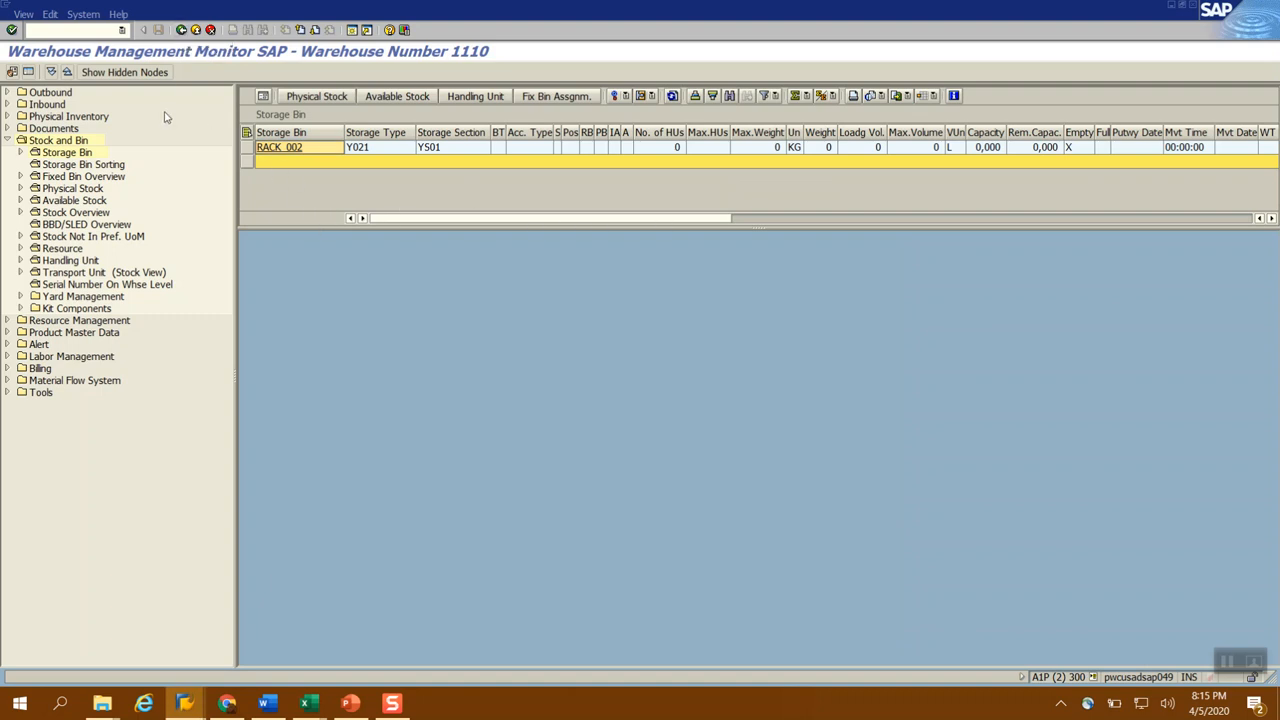
# Switch to the Load Storage Bins window and run the General Table Display transaction there
pyautogui.hotkey('alt', 'Tab')
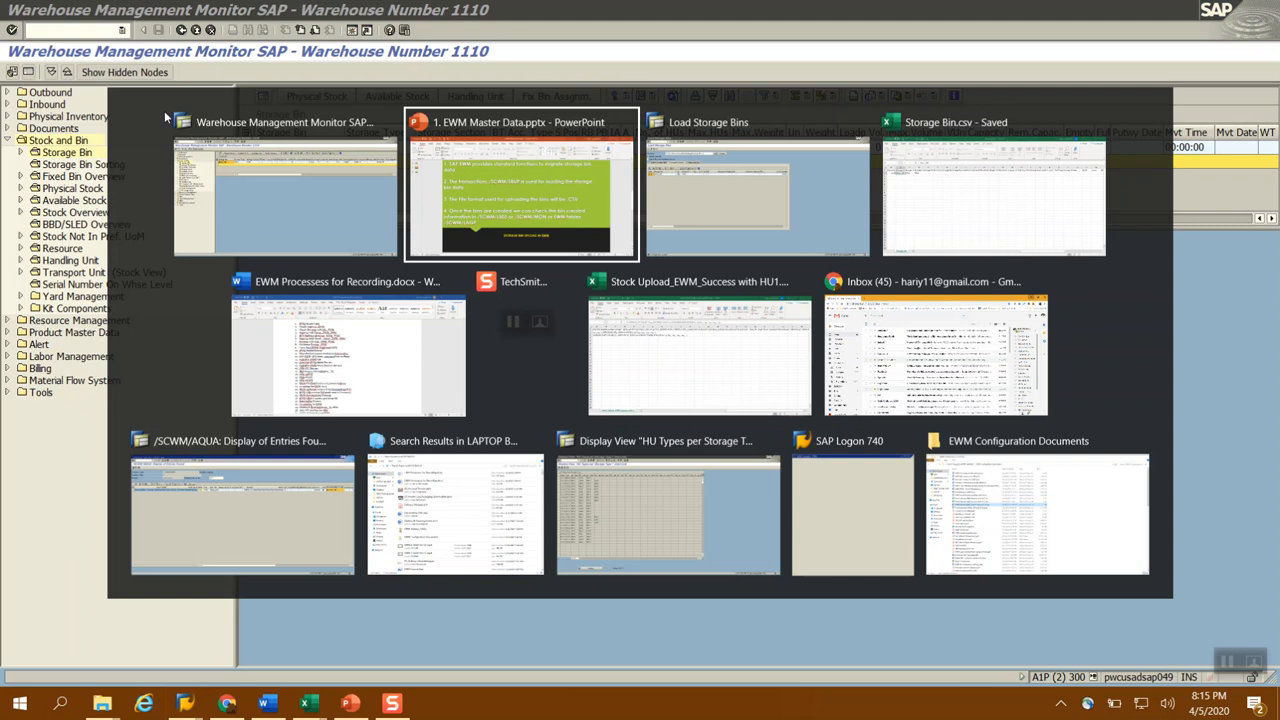
pyautogui.hotkey('alt', 'Tab')
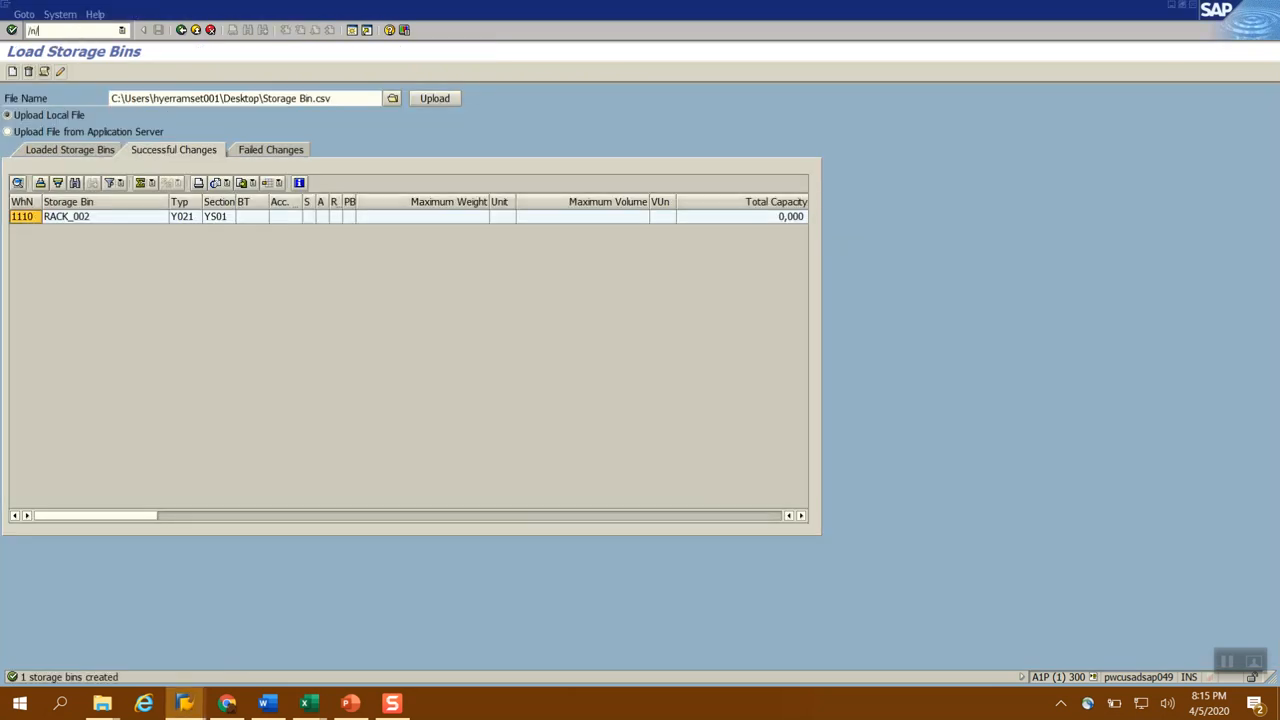
pyautogui.write('/nse16n')
pyautogui.press('Return')
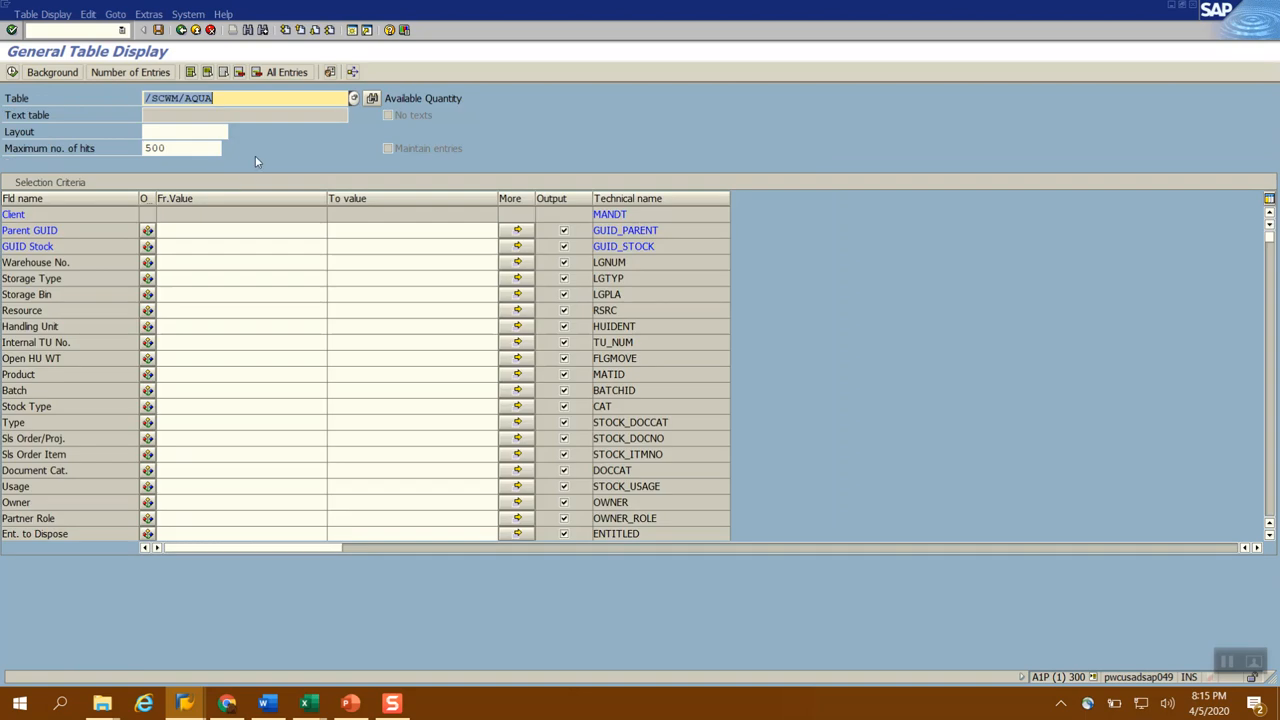
# Set the table to display to /SCWM/LAGP and load its selection fields
pyautogui.click(229, 98)
pyautogui.press('BackSpace')
pyautogui.press('BackSpace')
pyautogui.press('BackSpace')
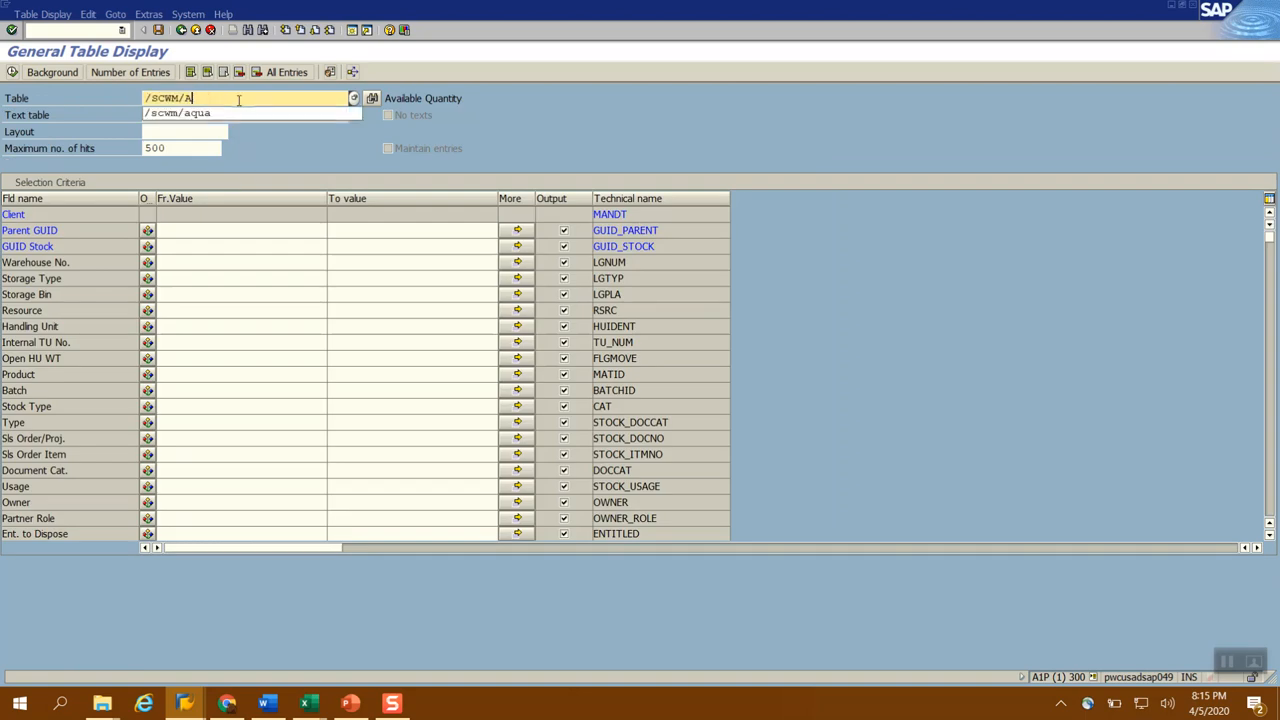
pyautogui.write('lagp')
pyautogui.press('Return')
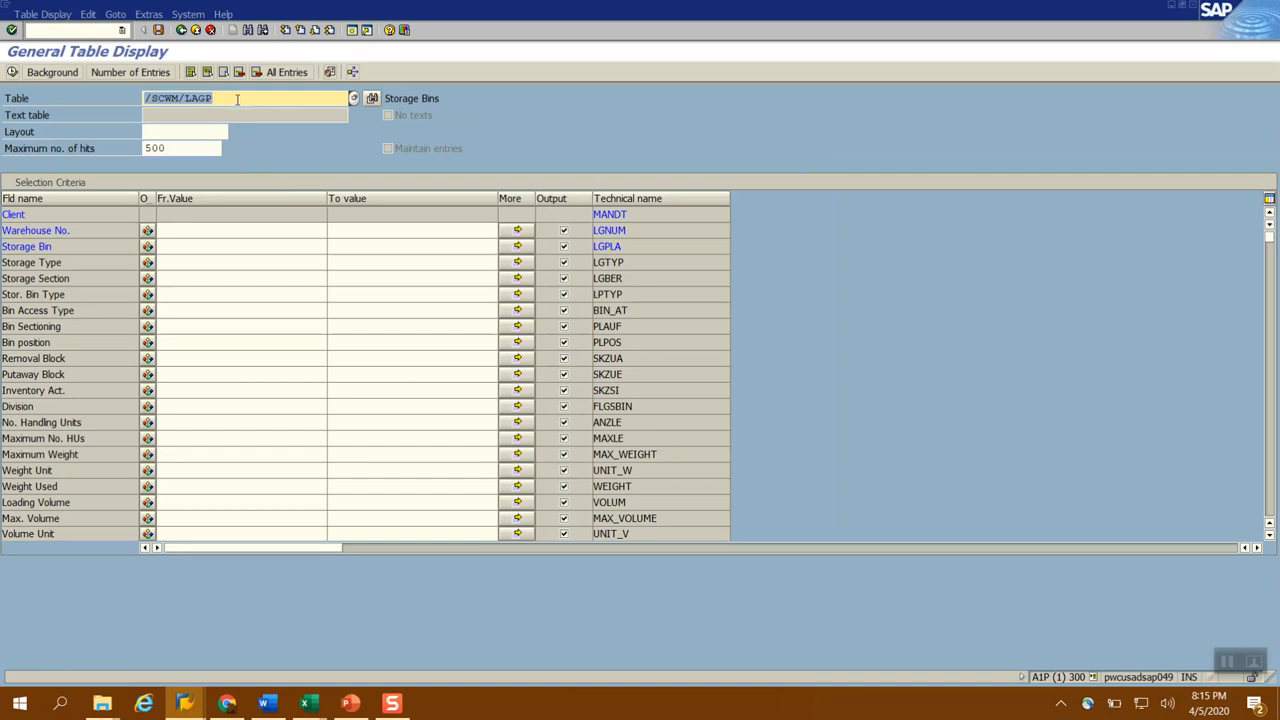
# Copy bin RACK_002 from the Warehouse Management Monitor into the Storage Bin selection of /SCWM/LAGP and execute the table search
pyautogui.hotkey('alt', 'Tab')
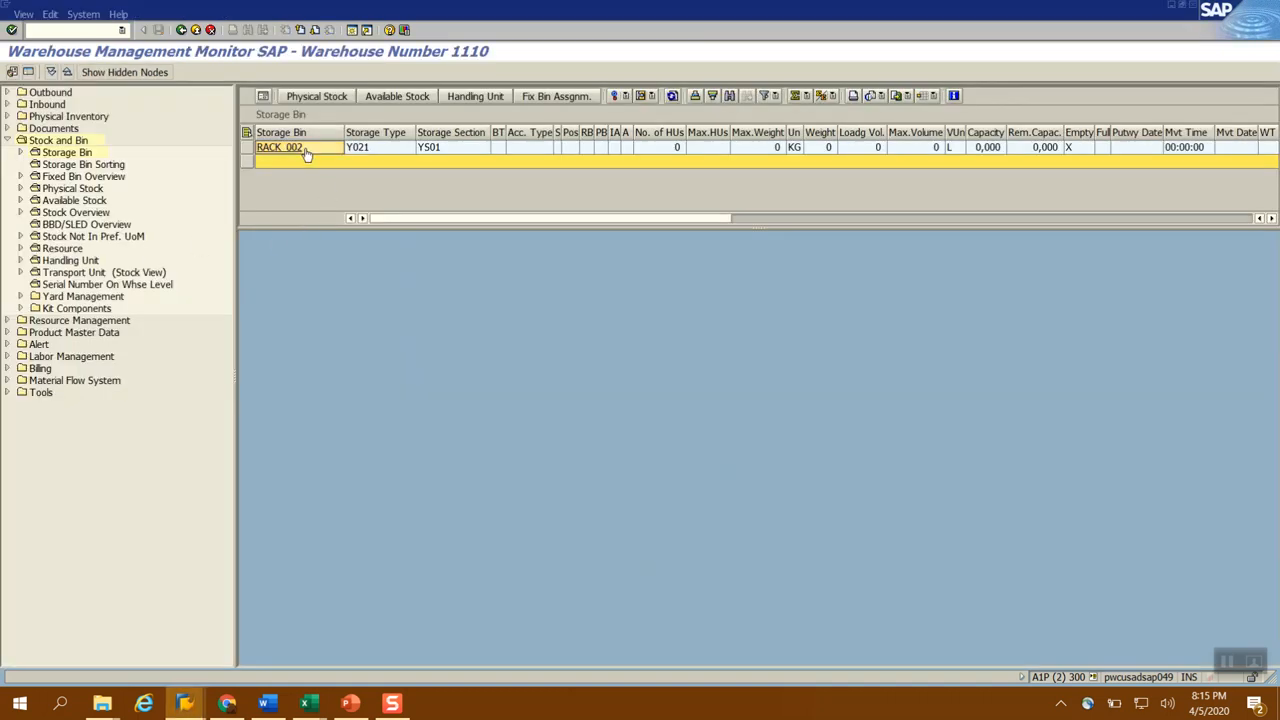
pyautogui.click(362, 150)
pyautogui.hotkey('alt', 'Tab')
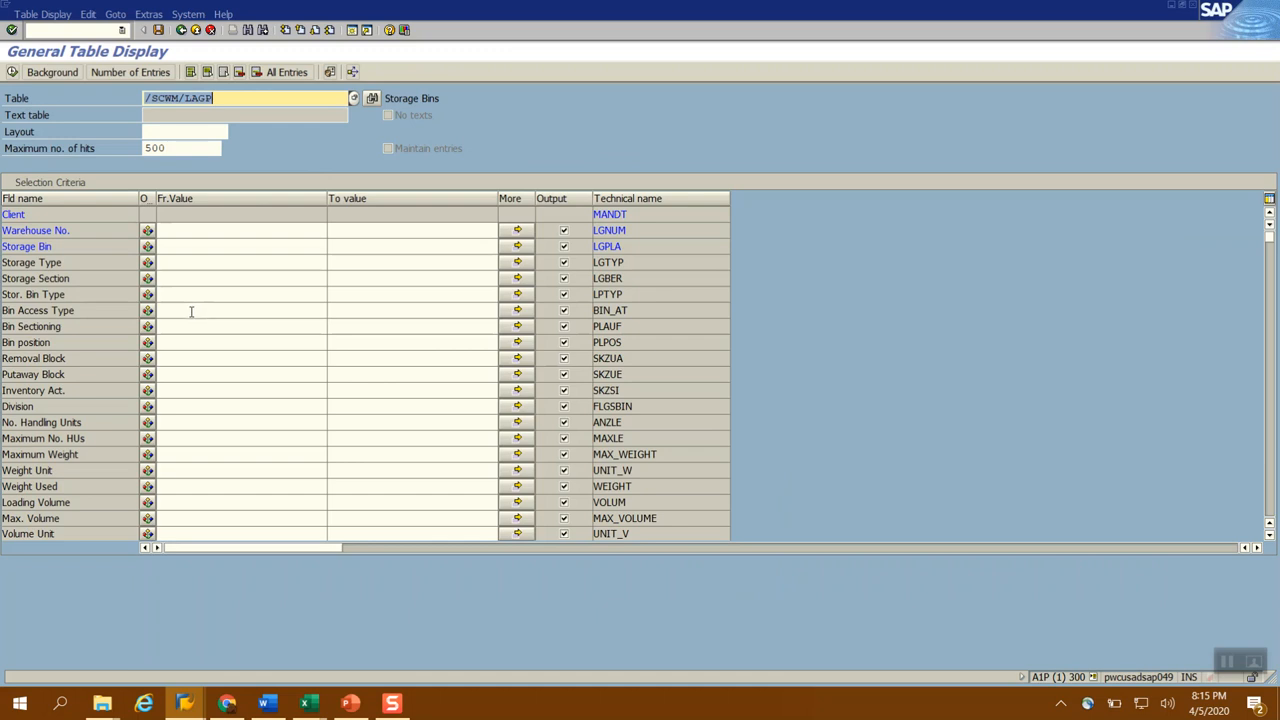
pyautogui.click(185, 247)
pyautogui.write('RACK_002')
pyautogui.click(11, 72)
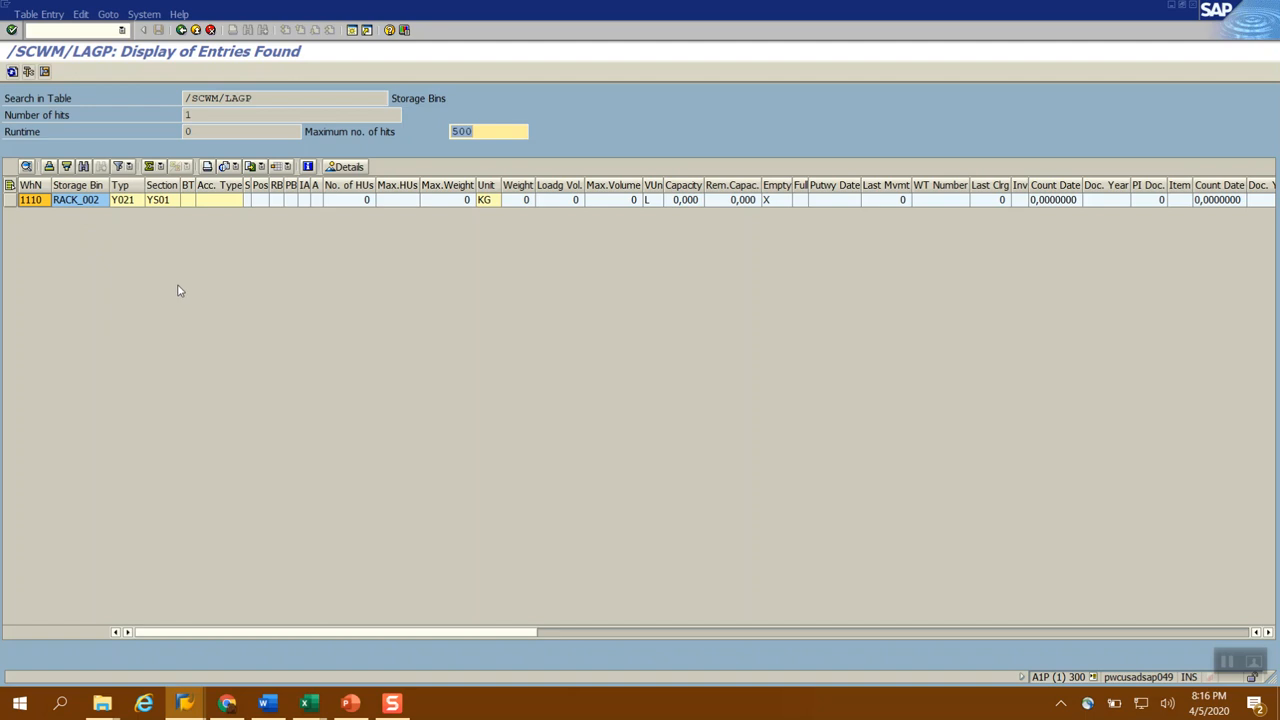
# Switch to the EWM Master Data.pptx presentation in PowerPoint to review the storage bin upload slide
pyautogui.hotkey('alt', 'Tab')
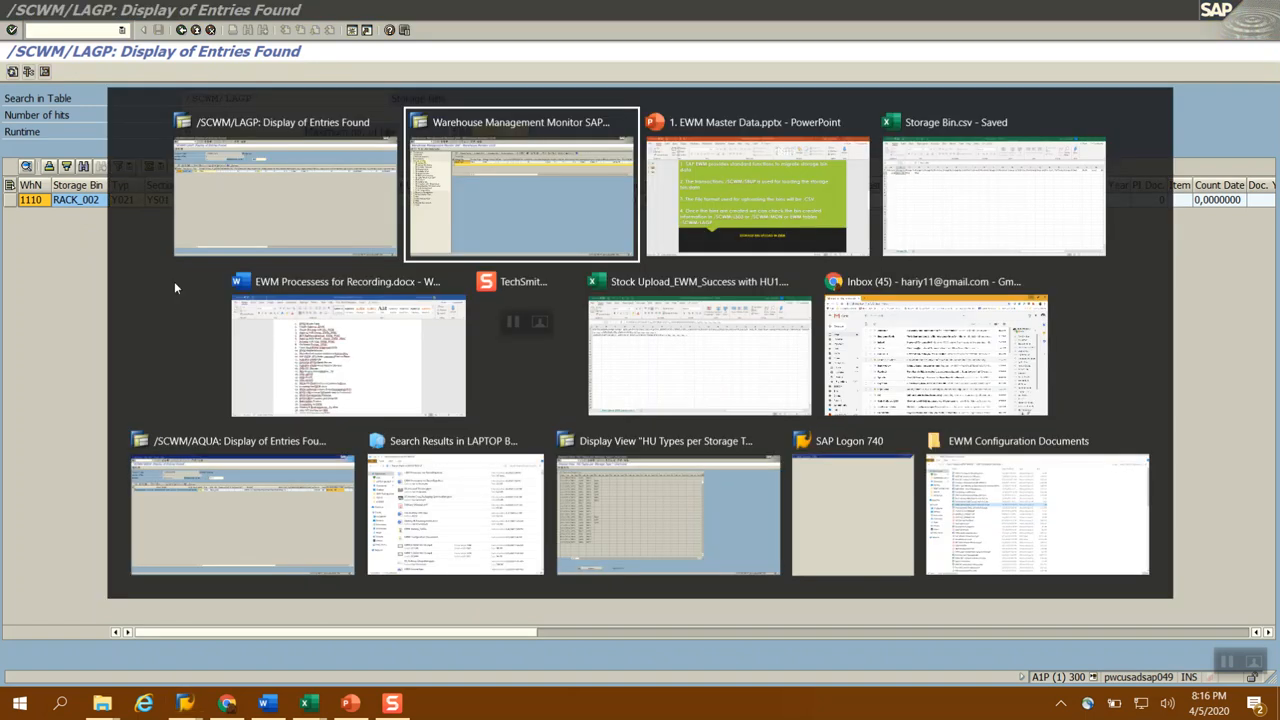
pyautogui.hotkey('alt', 'Tab')
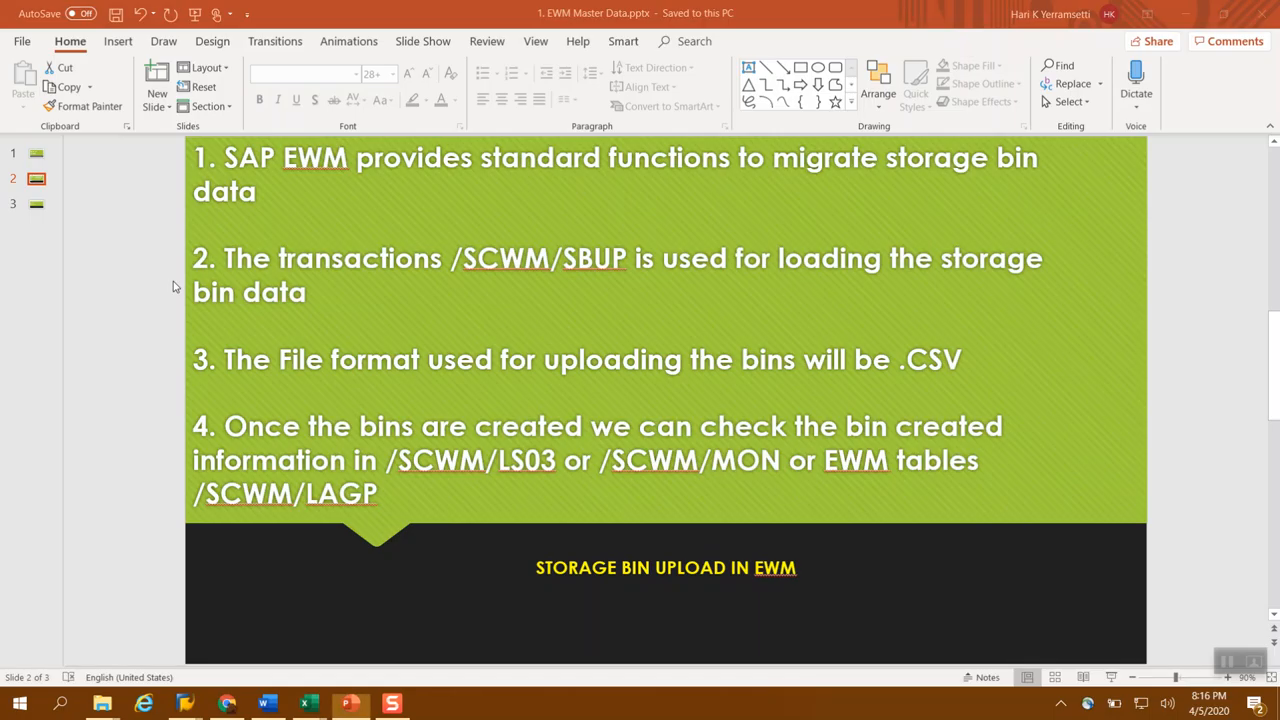
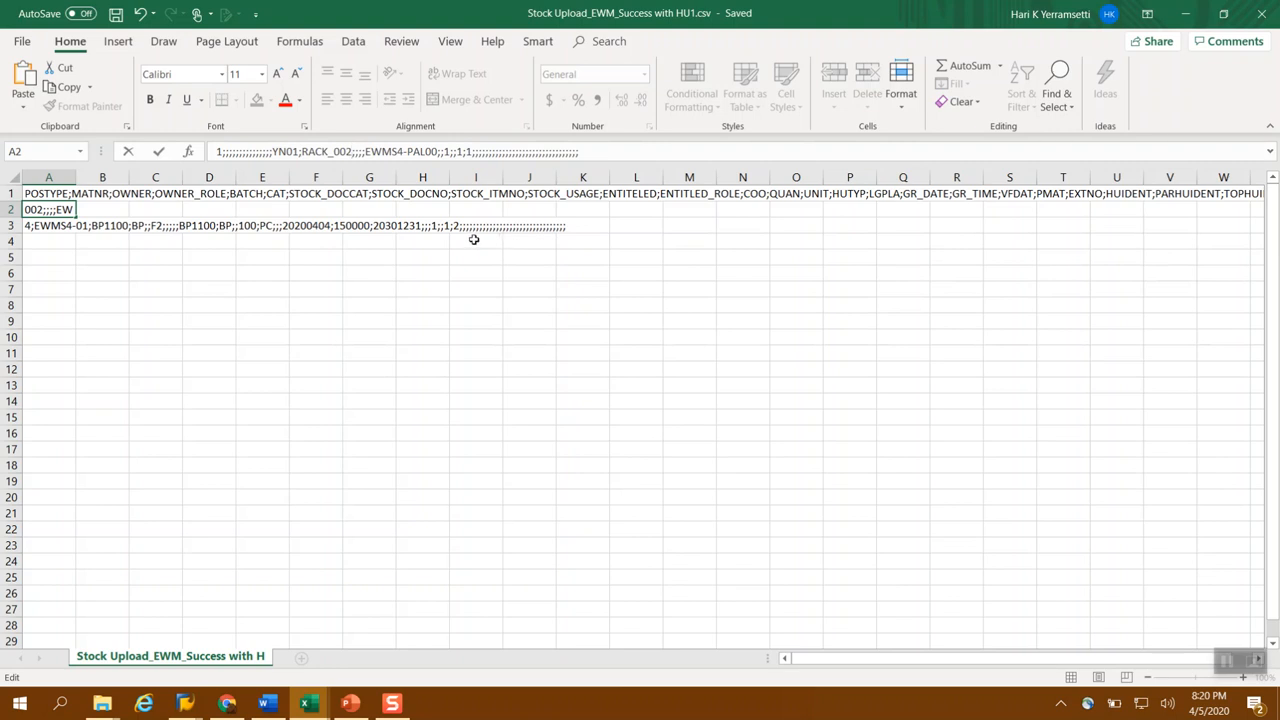
# Examine the handling unit row in cell A2 of the stock upload CSV against row 3, including its bin and packaging material entries
pyautogui.moveTo(366, 151); pyautogui.dragTo(440, 151)
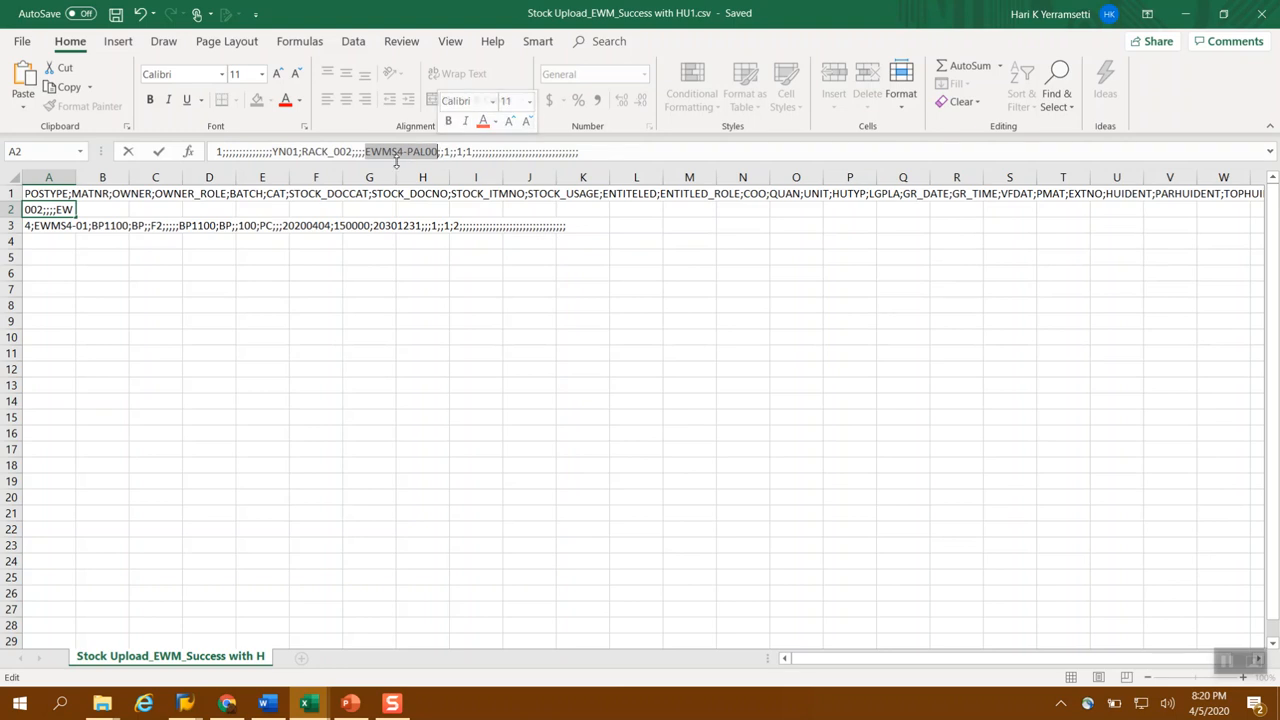
pyautogui.click(337, 324)
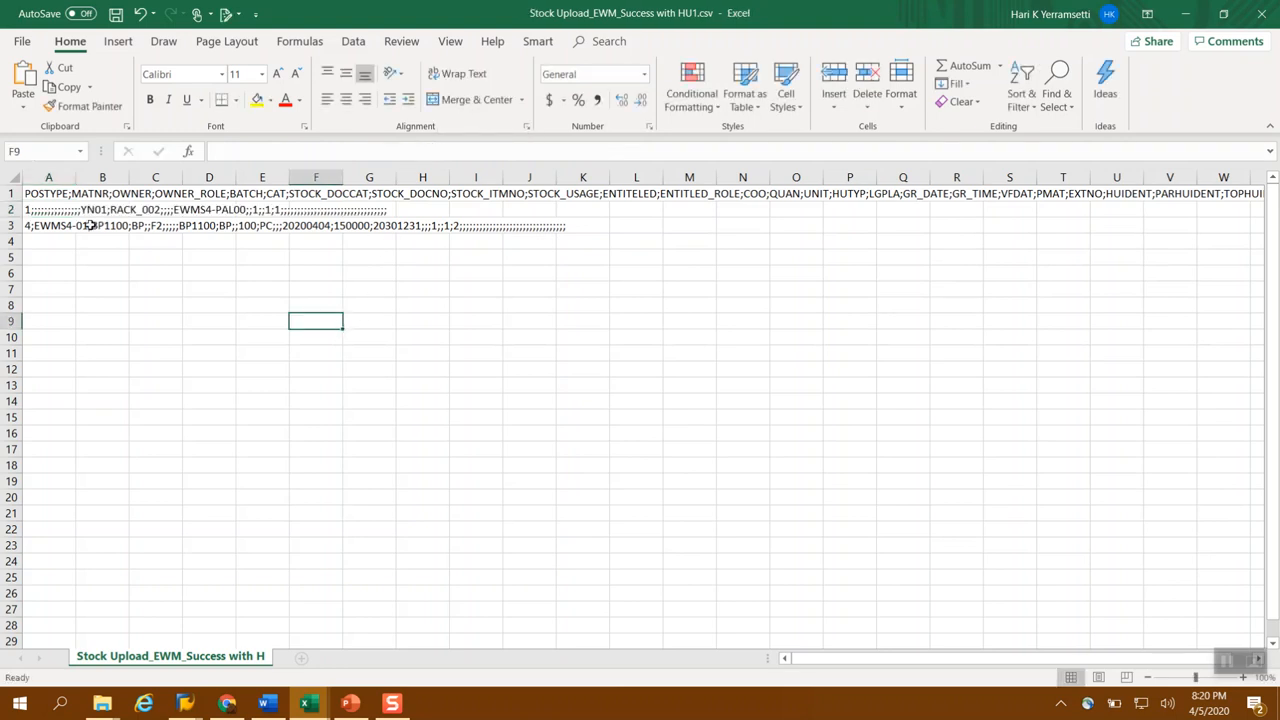
pyautogui.click(36, 211)
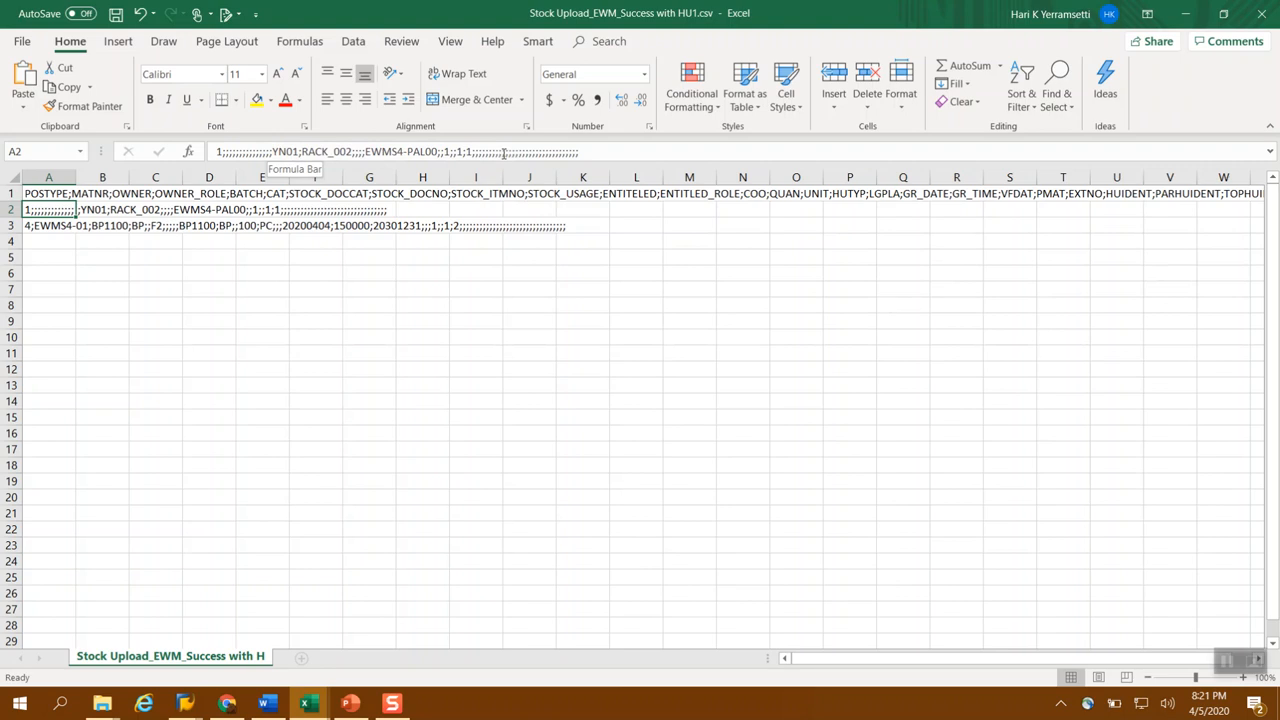
pyautogui.click(35, 226)
pyautogui.click(40, 211)
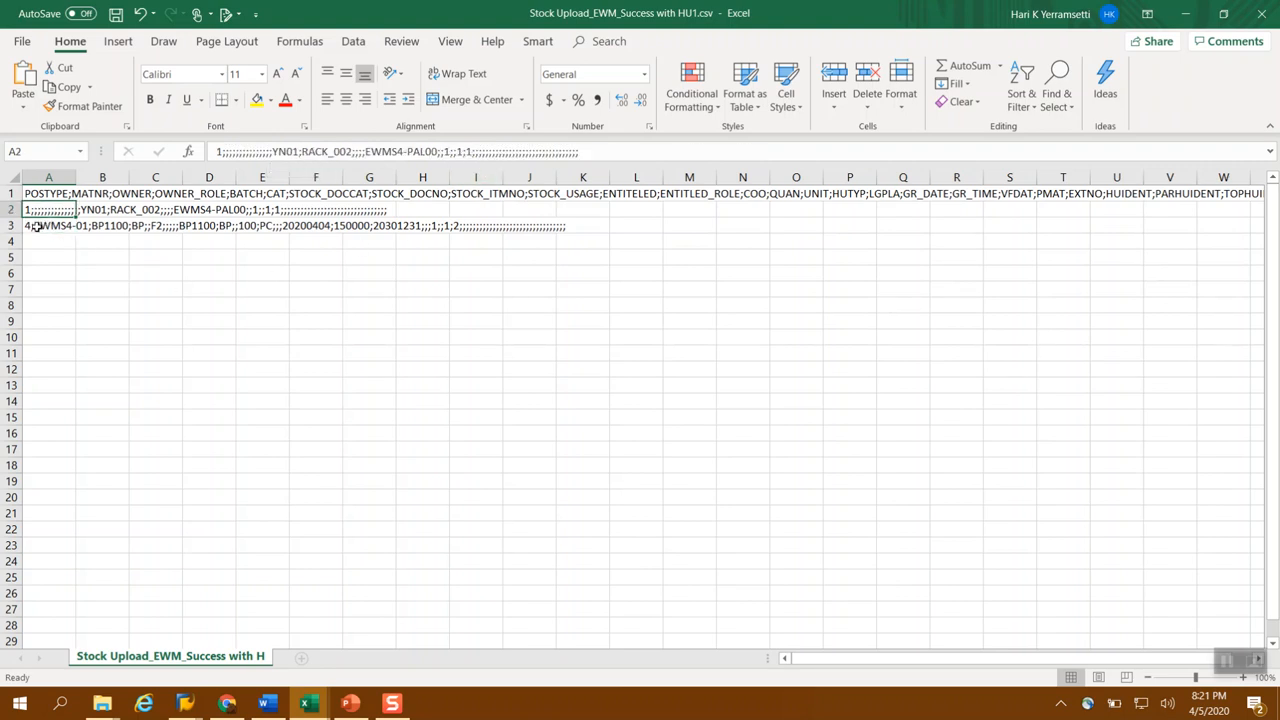
pyautogui.click(35, 226)
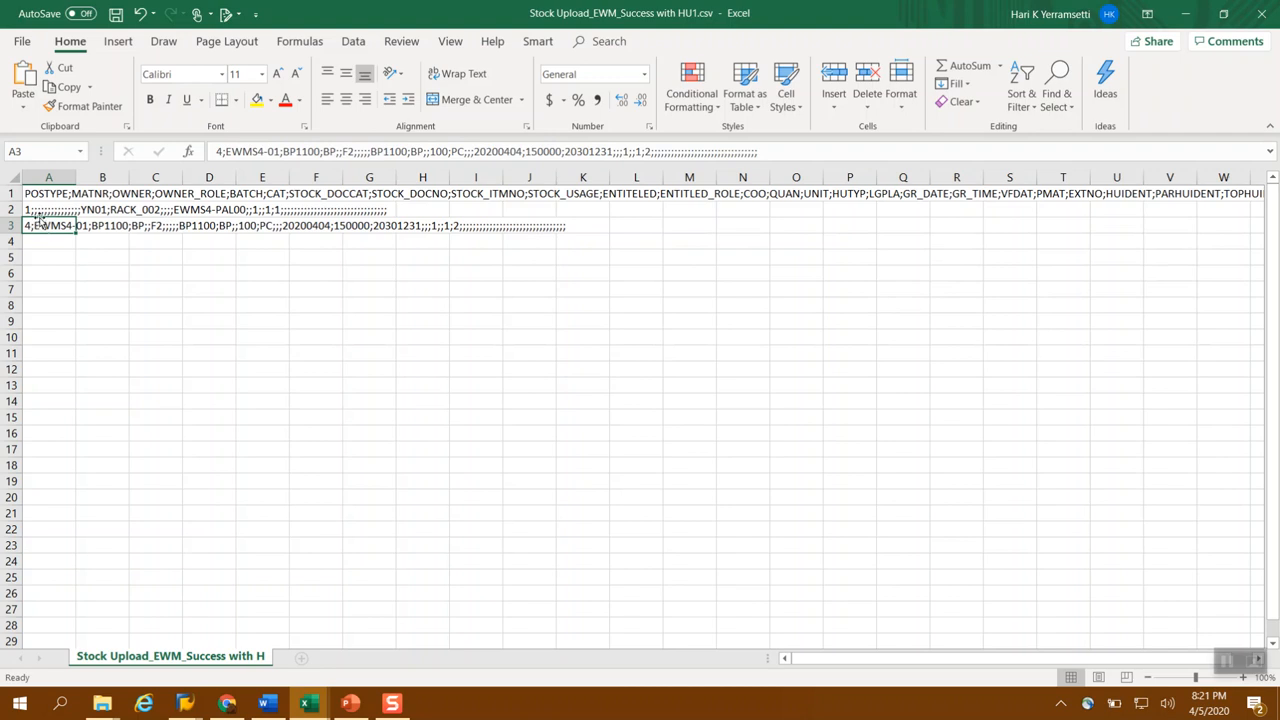
pyautogui.click(40, 210)
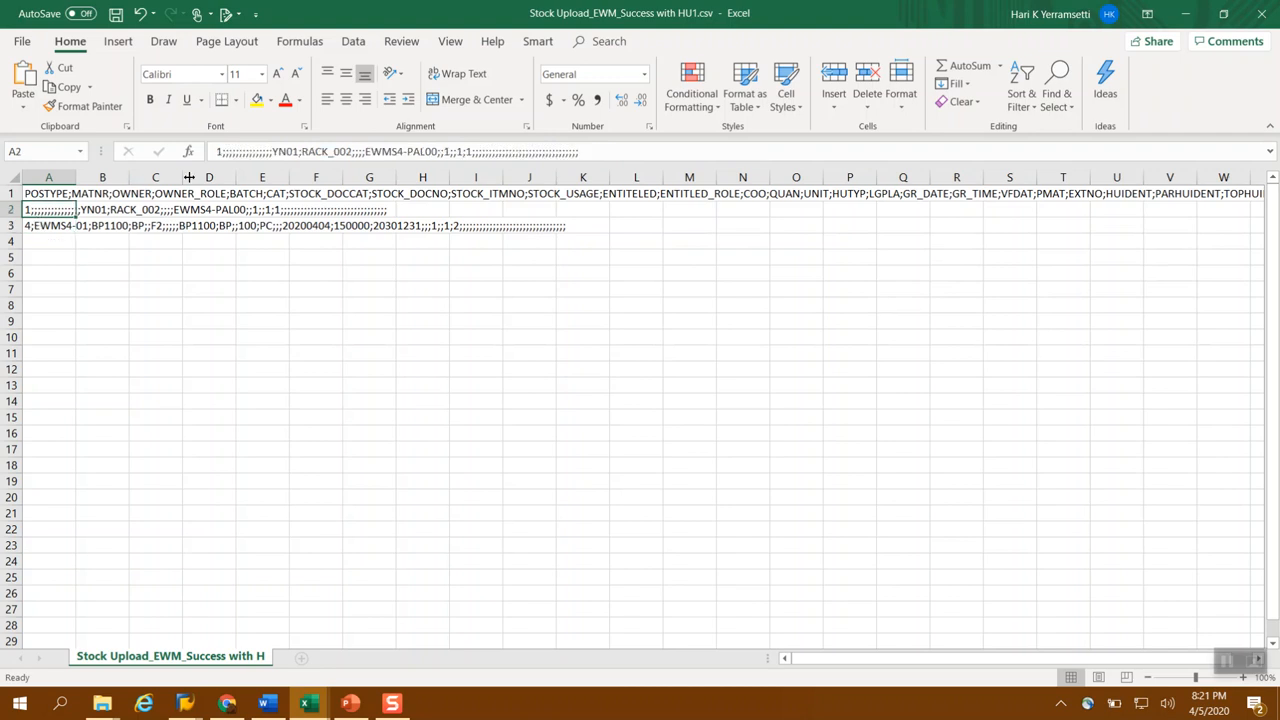
pyautogui.moveTo(215, 152); pyautogui.dragTo(630, 157)
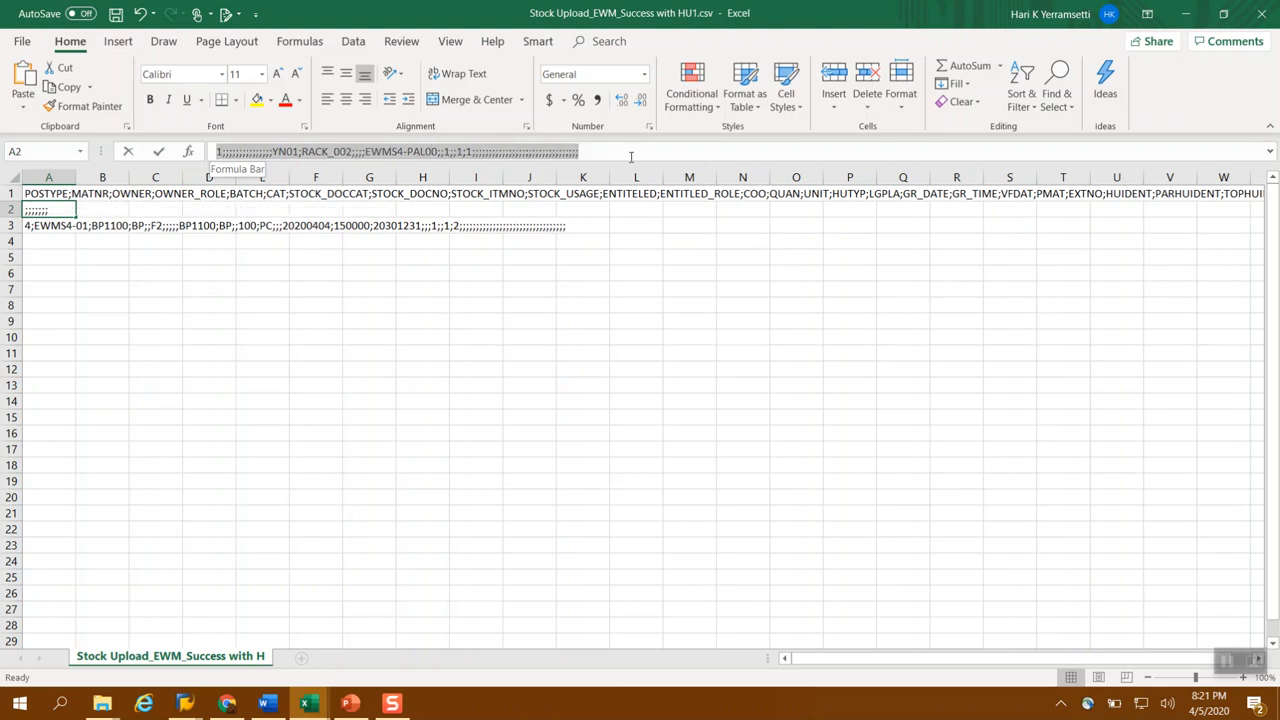
pyautogui.click(351, 309)
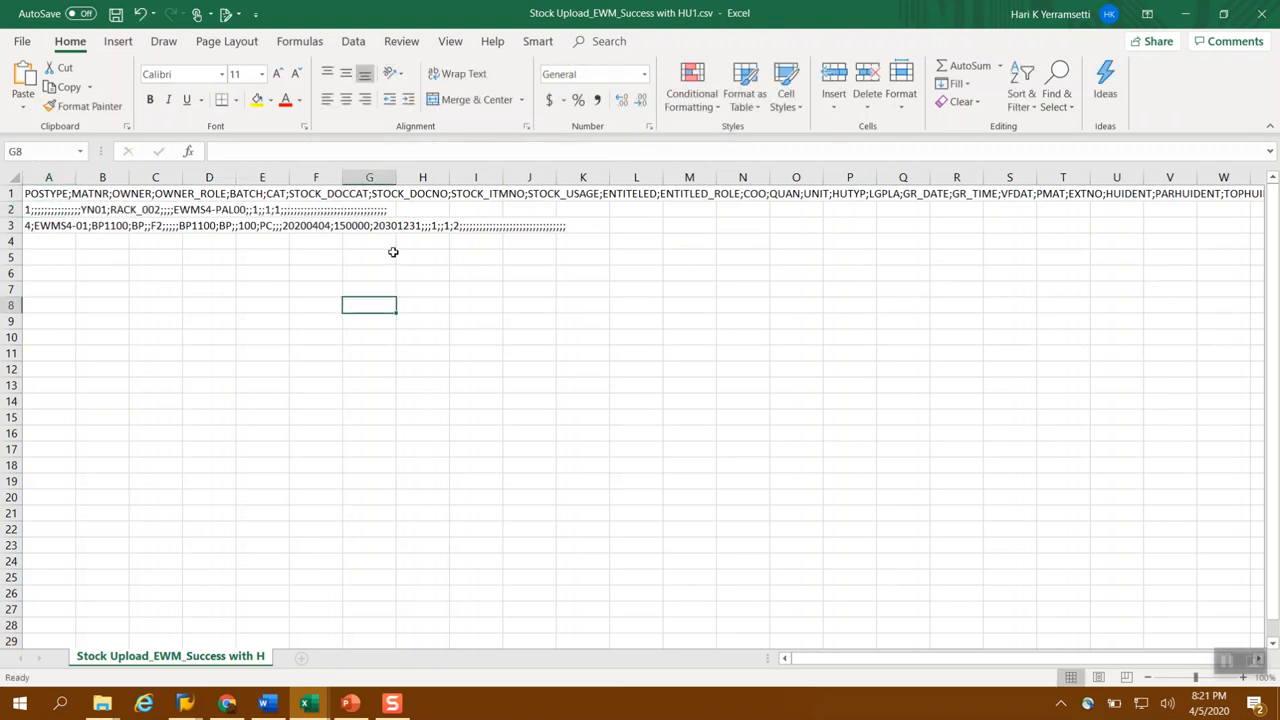
# Examine the stock row in cell A3: product, entitled party, quantity and unit, goods receipt date and stock type
pyautogui.click(28, 209)
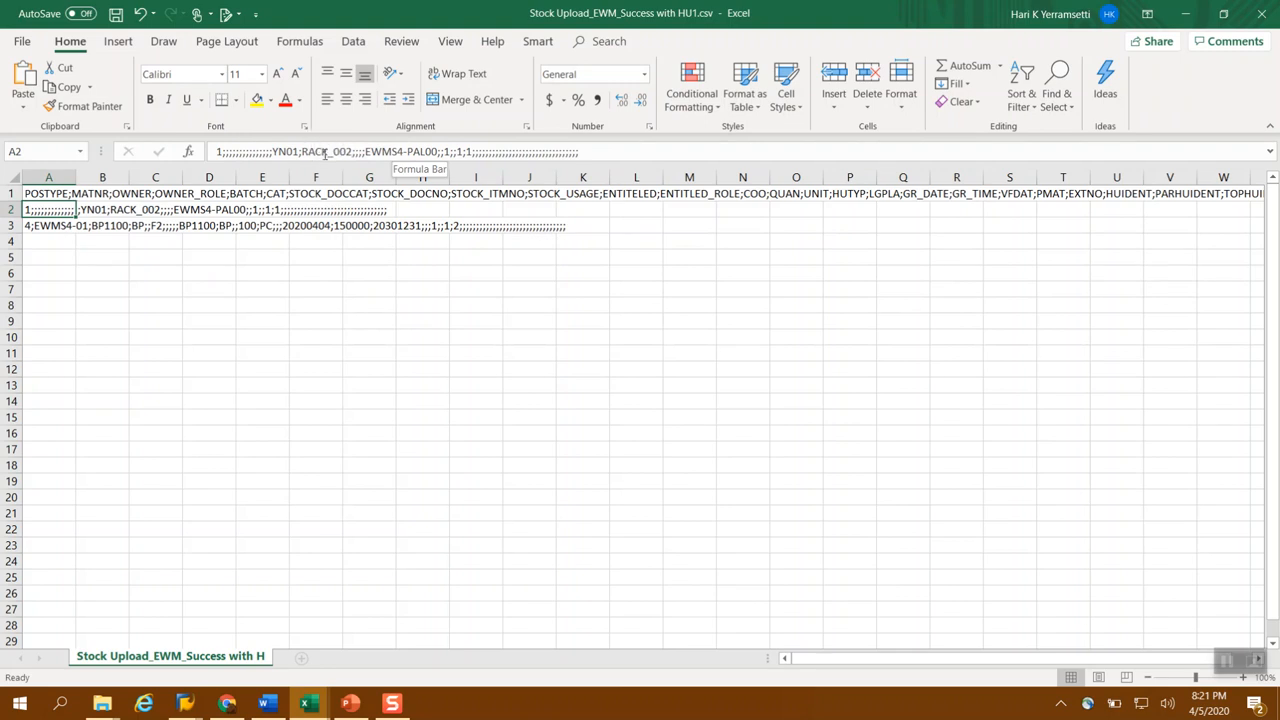
pyautogui.click(34, 227)
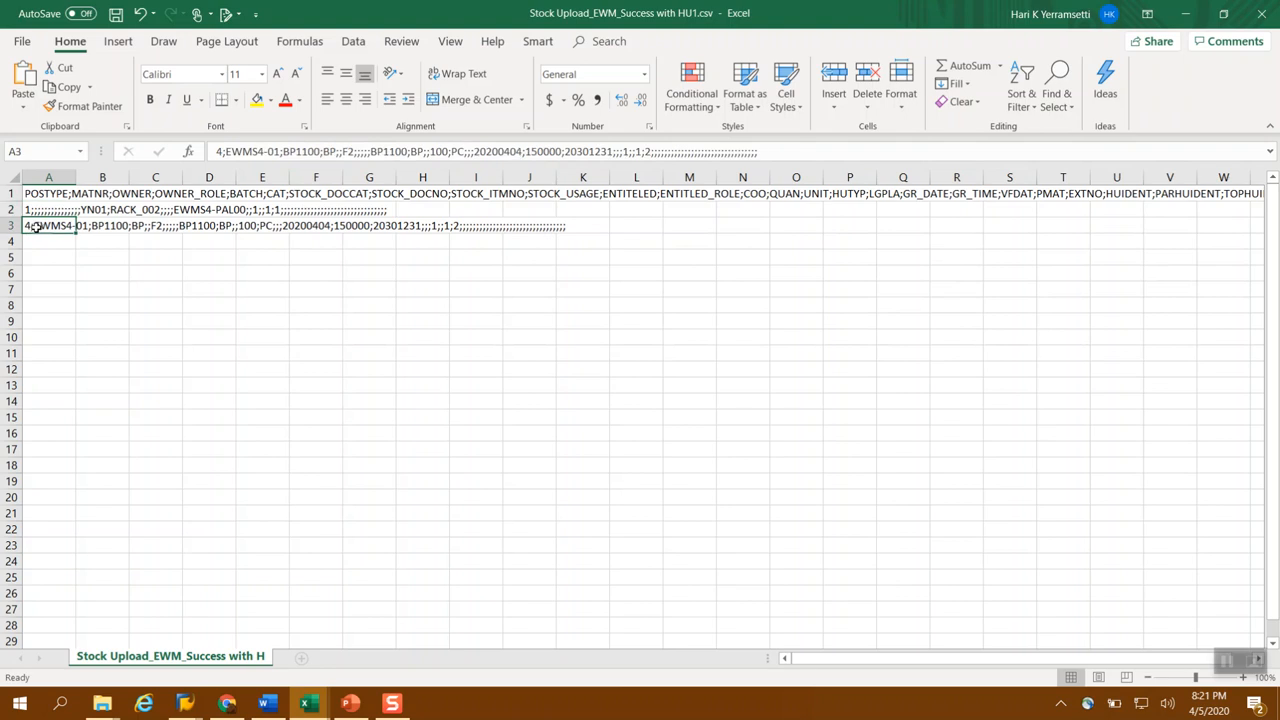
pyautogui.moveTo(225, 152); pyautogui.dragTo(281, 152)
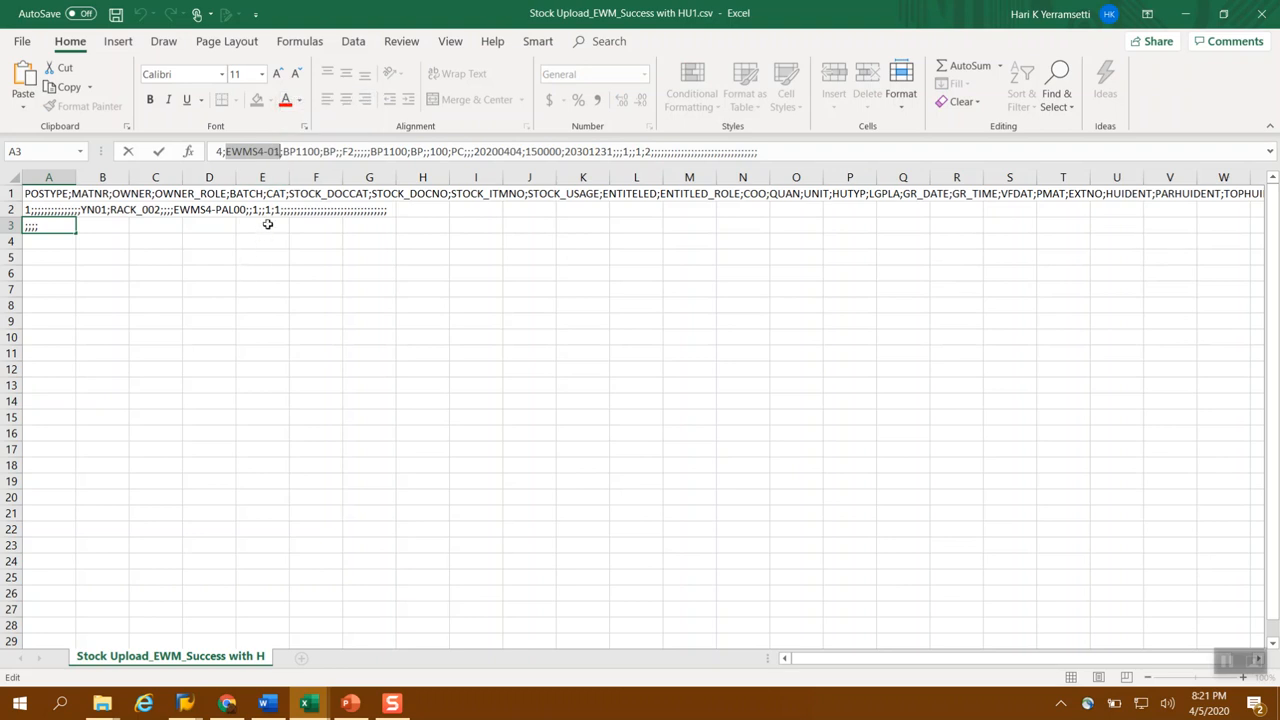
pyautogui.click(498, 151)
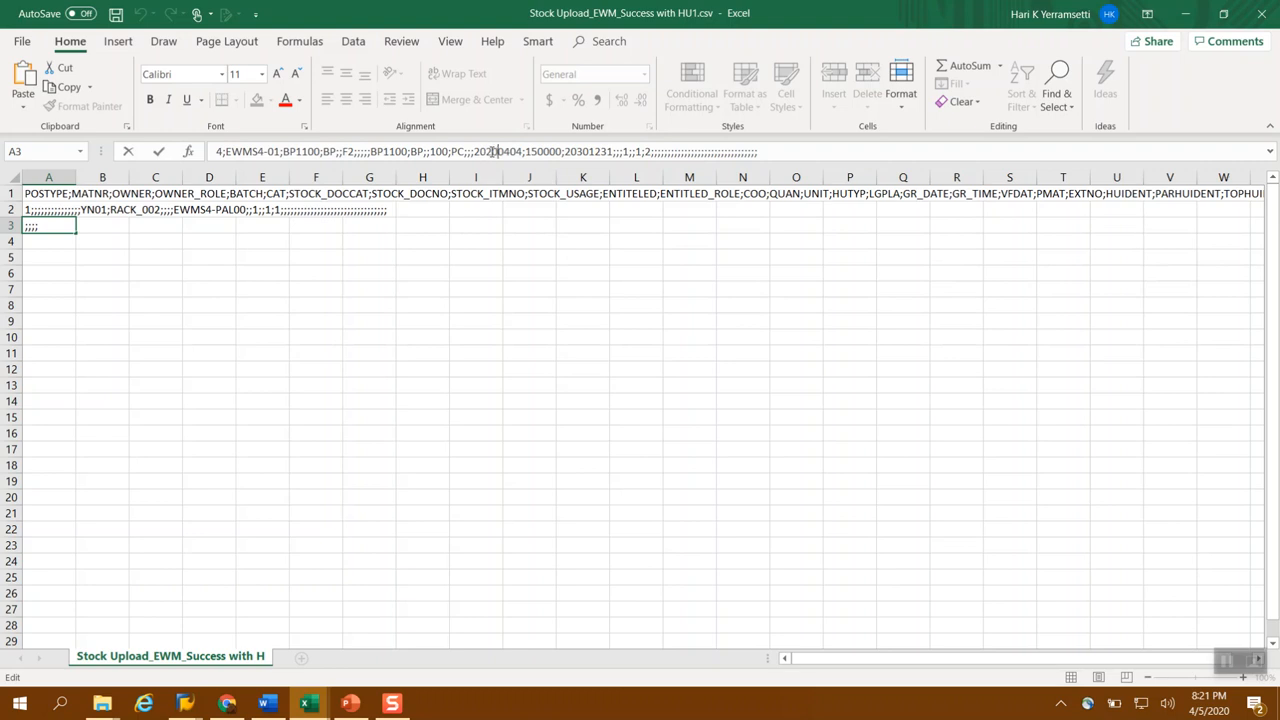
pyautogui.moveTo(372, 151); pyautogui.dragTo(408, 151)
pyautogui.moveTo(430, 151); pyautogui.dragTo(463, 155)
pyautogui.moveTo(342, 151); pyautogui.dragTo(355, 151)
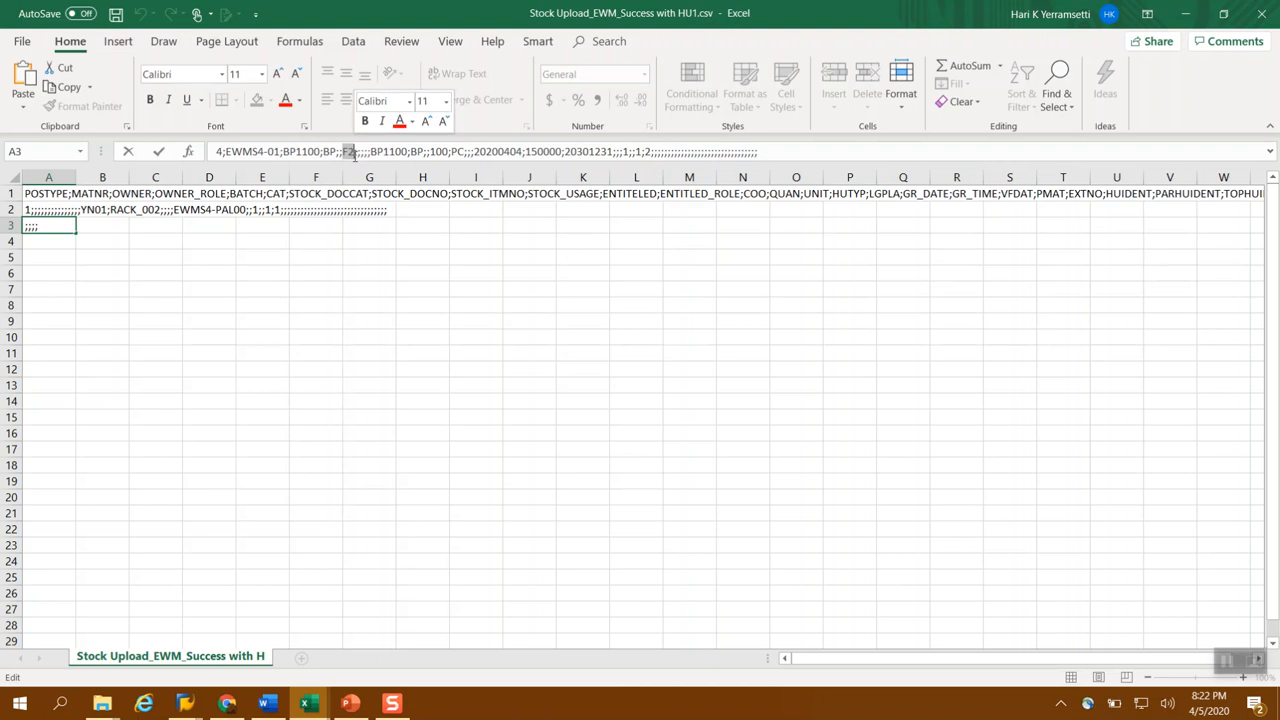
pyautogui.click(200, 311)
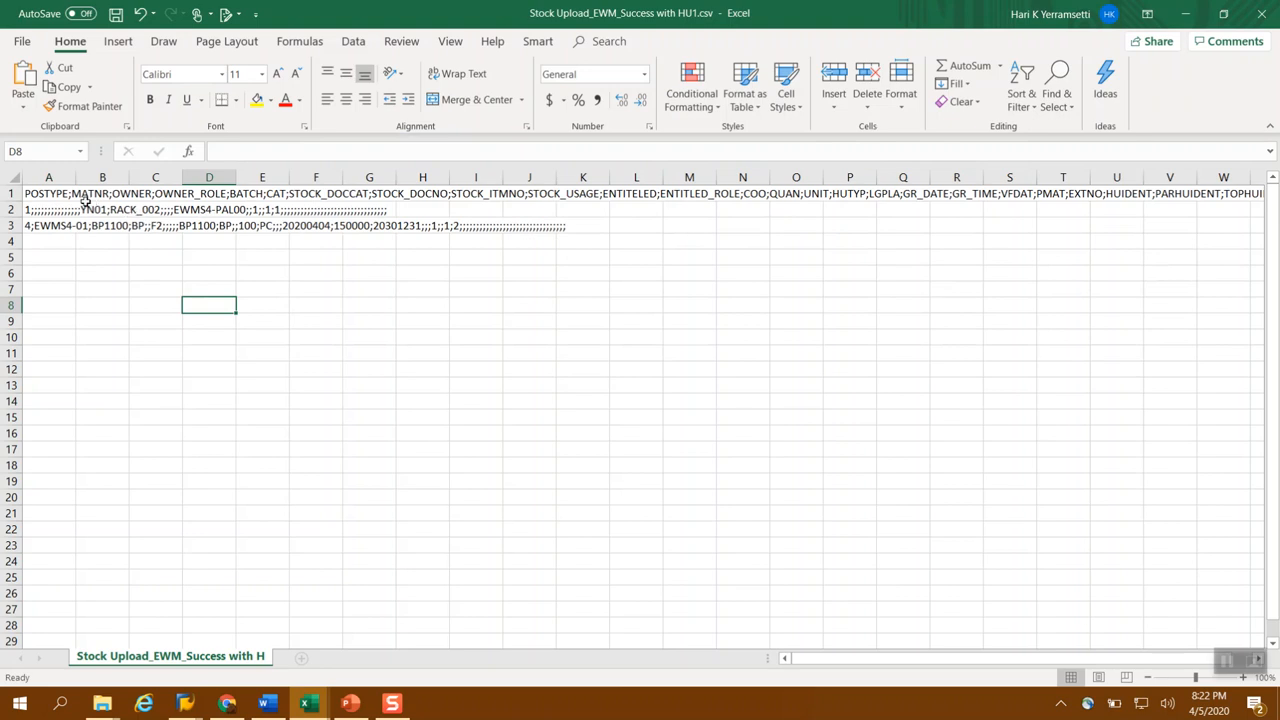
# Recheck the handling unit and stock rows in column A and save the stock upload CSV file
pyautogui.click(44, 226)
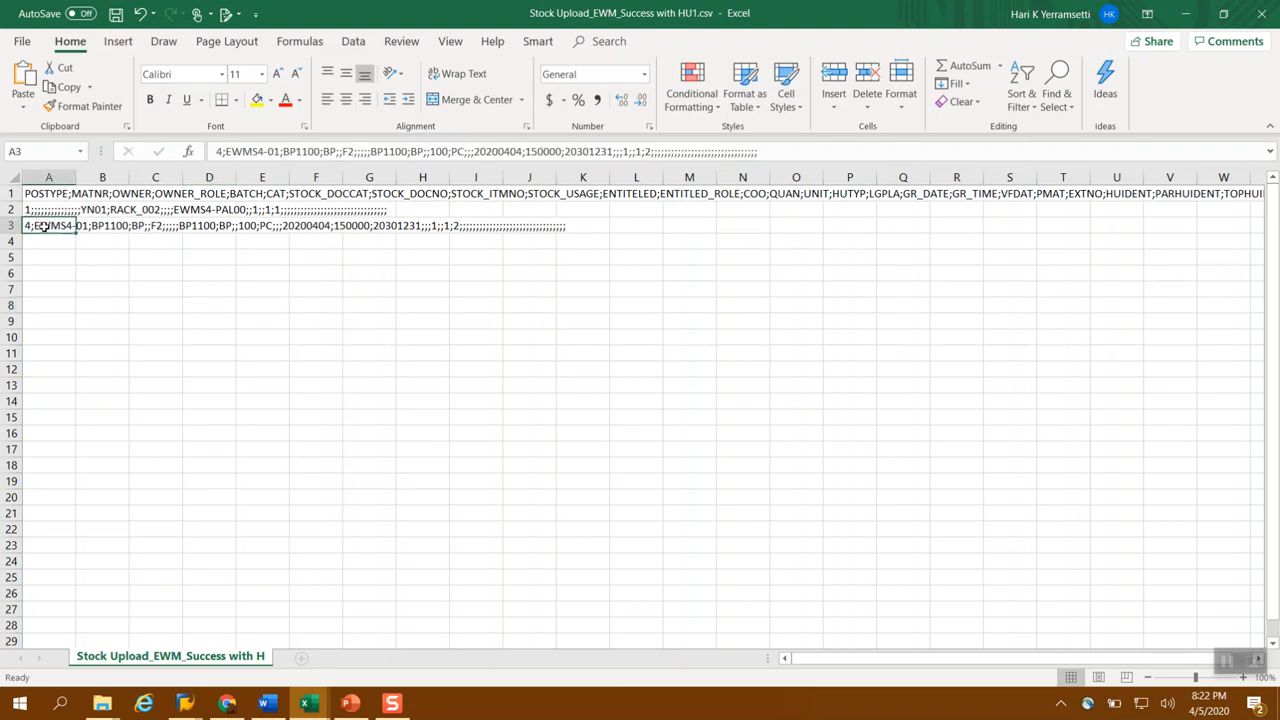
pyautogui.click(44, 209)
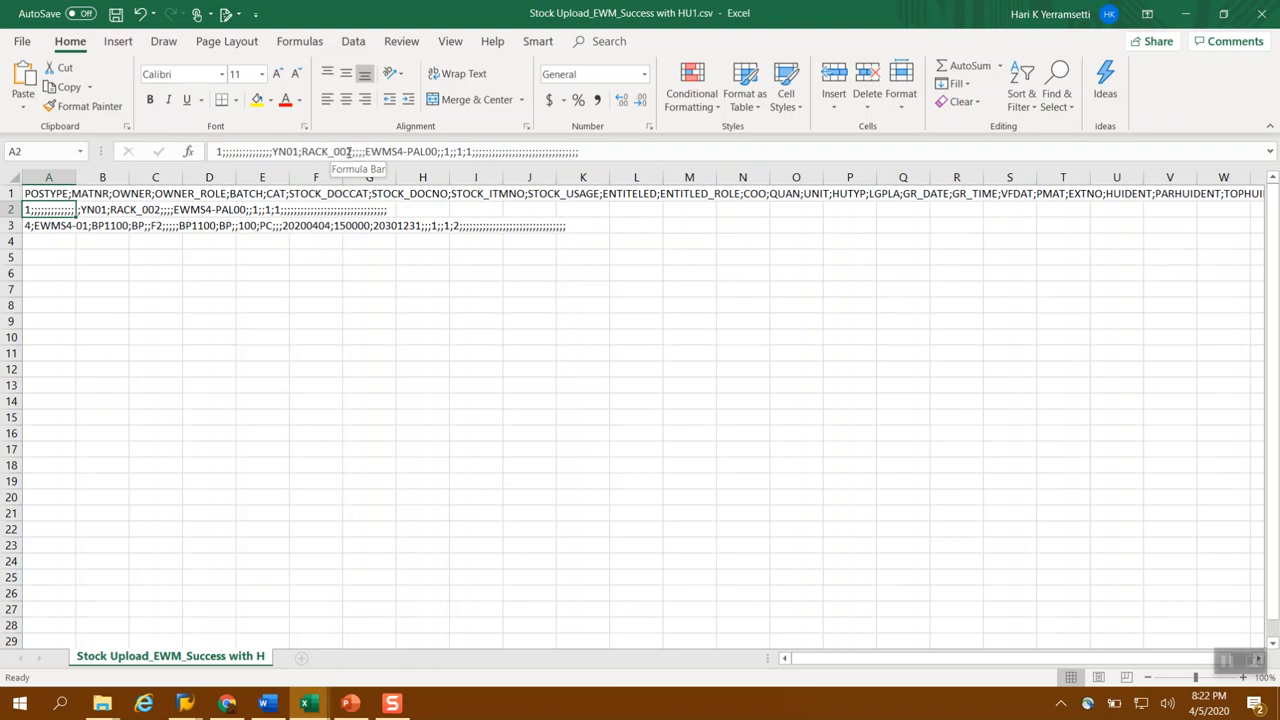
pyautogui.click(100, 271)
pyautogui.click(115, 17)
pyautogui.click(40, 226)
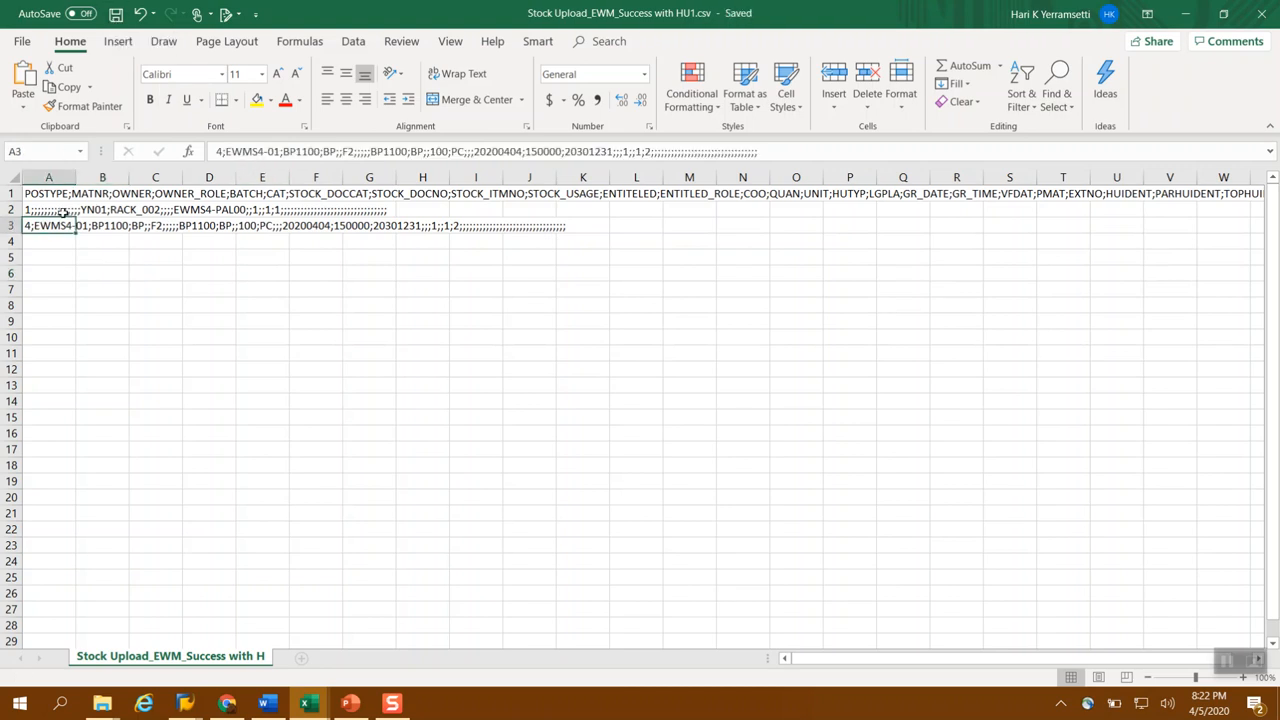
pyautogui.click(62, 212)
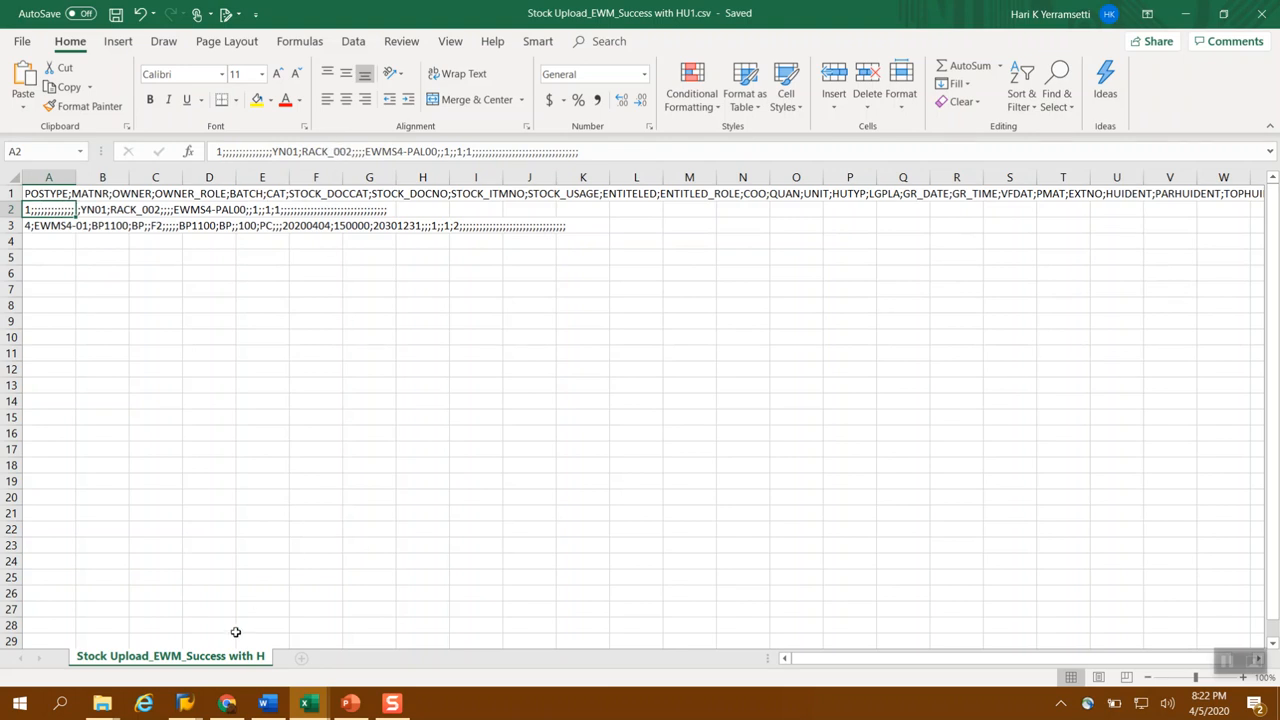
# Switch to the Warehouse Management Monitor in SAP and display the physical stock of storage bin RACK_002
pyautogui.click(185, 703)
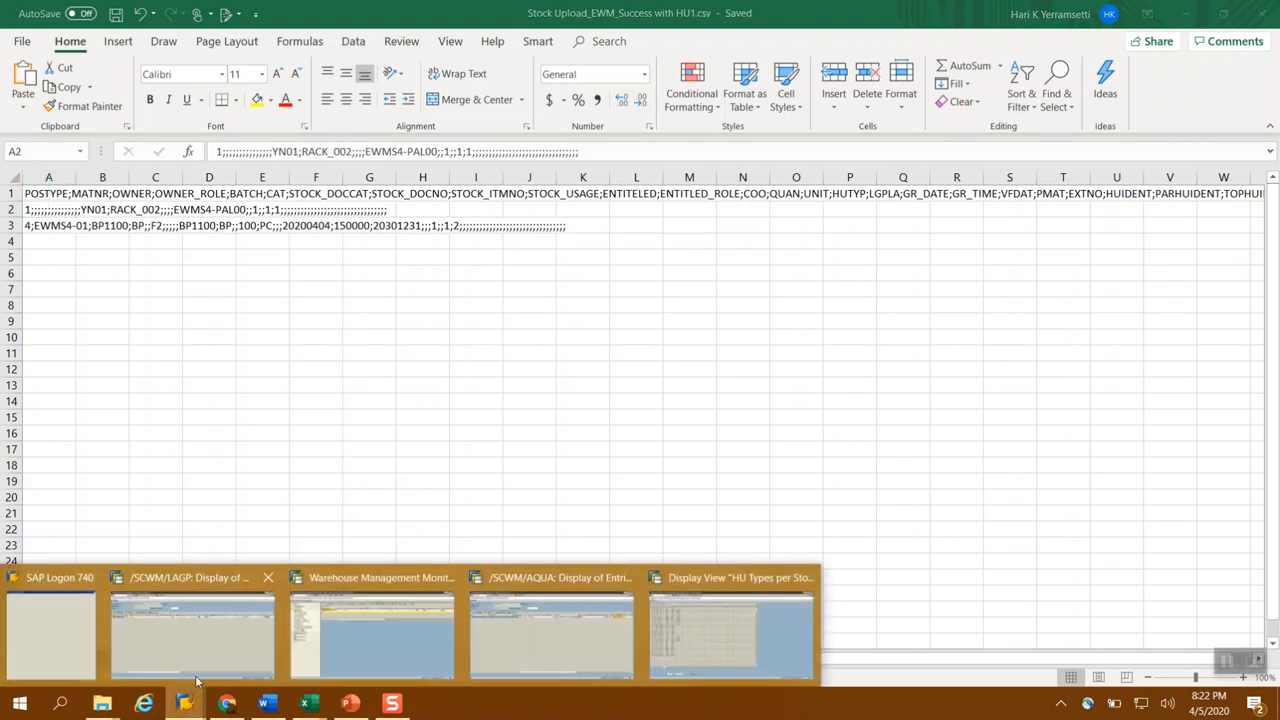
pyautogui.click(389, 626)
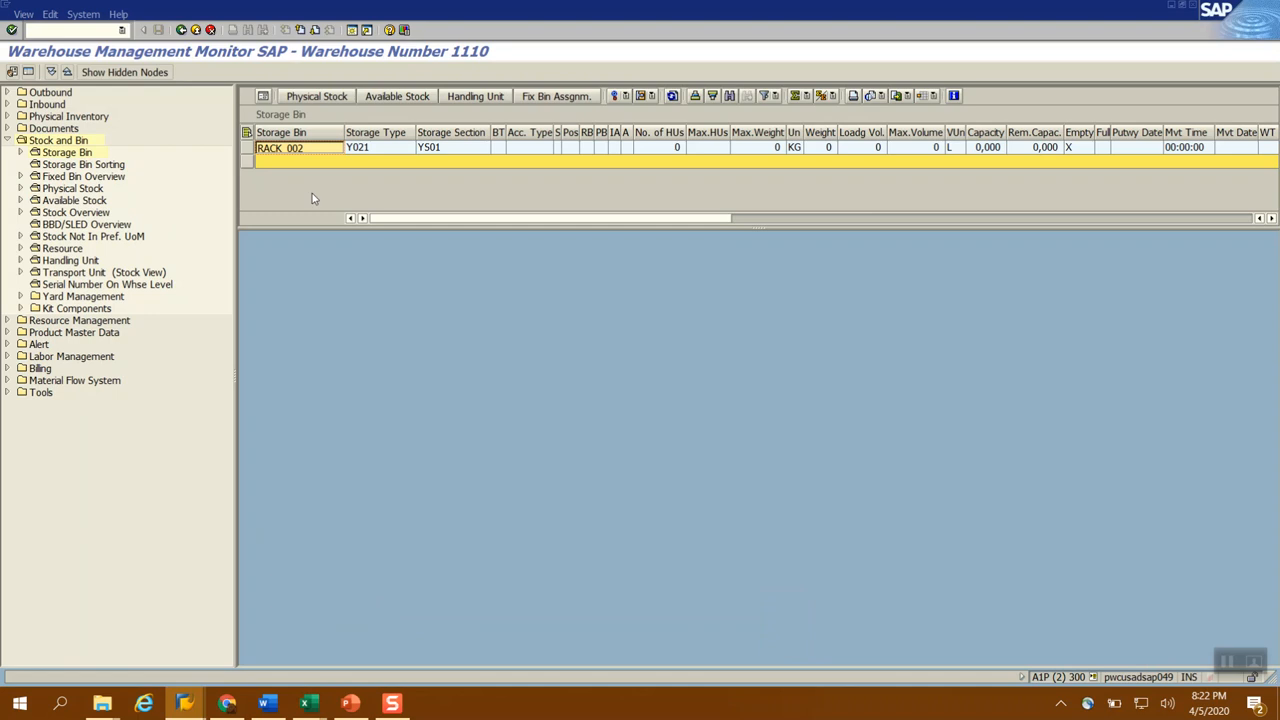
pyautogui.click(310, 98)
pyautogui.click(248, 146)
pyautogui.click(294, 99)
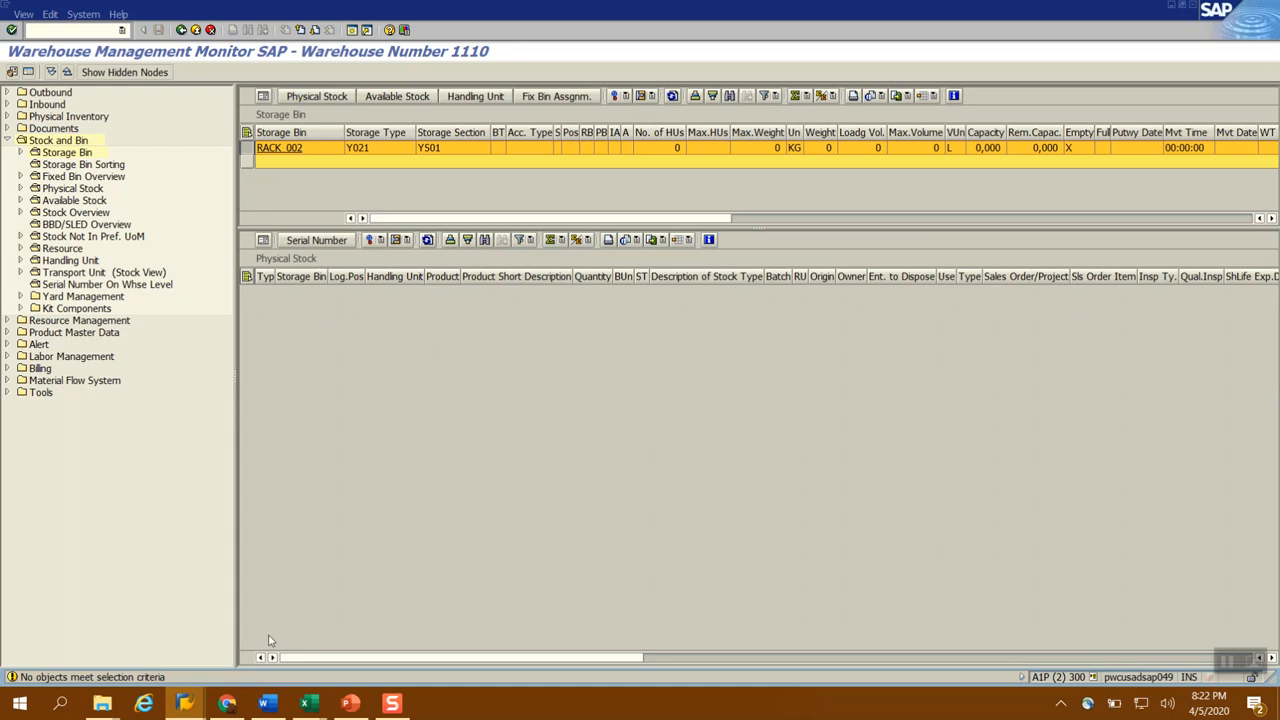
# Switch back to the Stock Upload_EWM_Success with HU1.csv workbook in Excel and review its stock and bin entries
pyautogui.moveTo(308, 703)
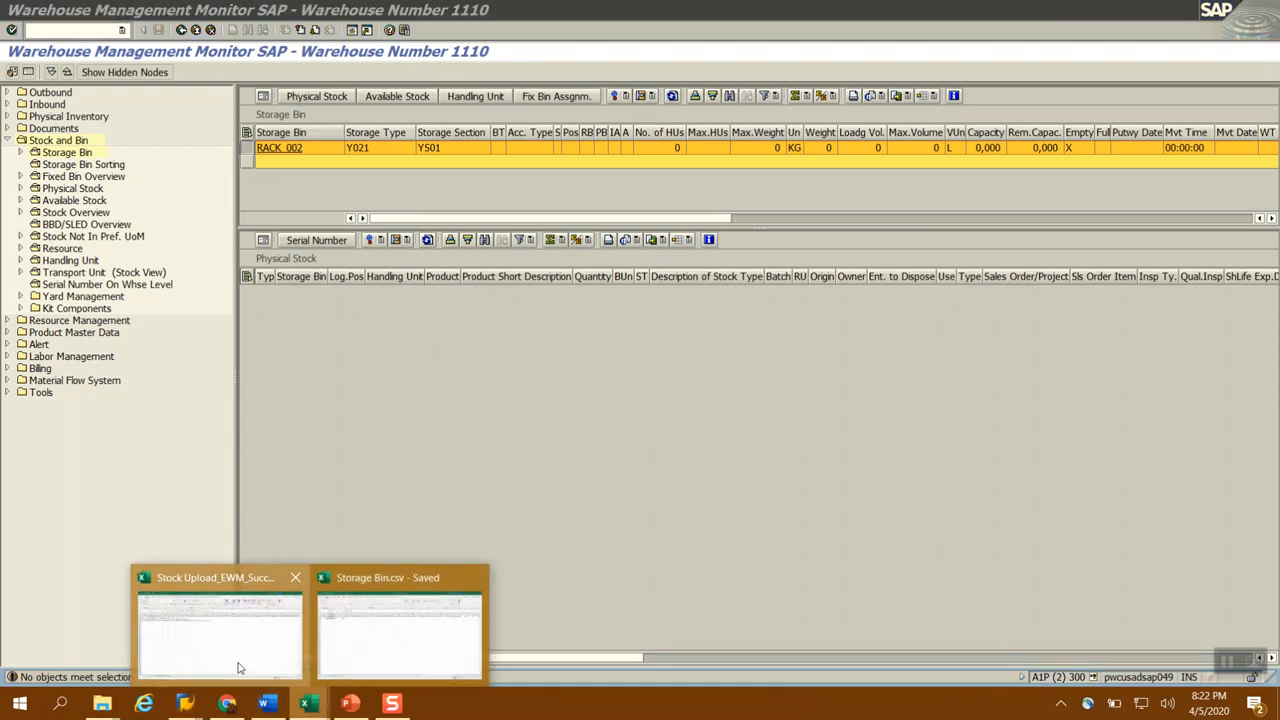
pyautogui.click(255, 678)
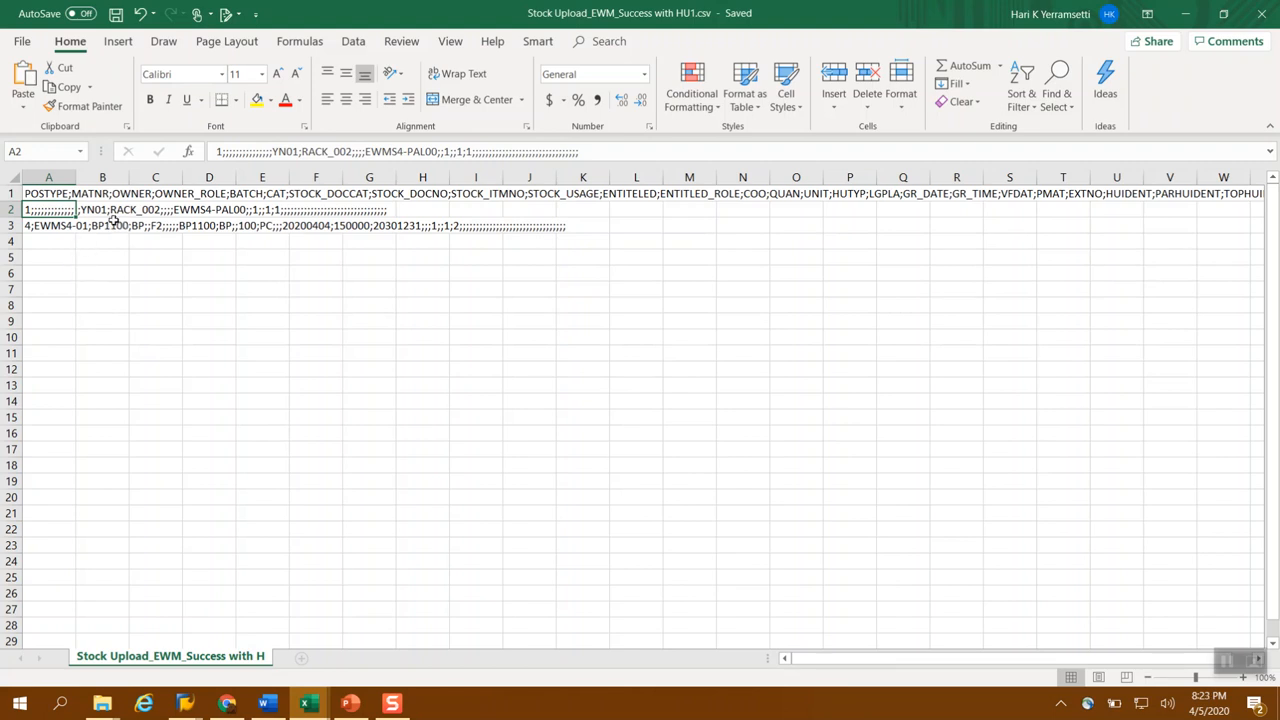
pyautogui.click(60, 226)
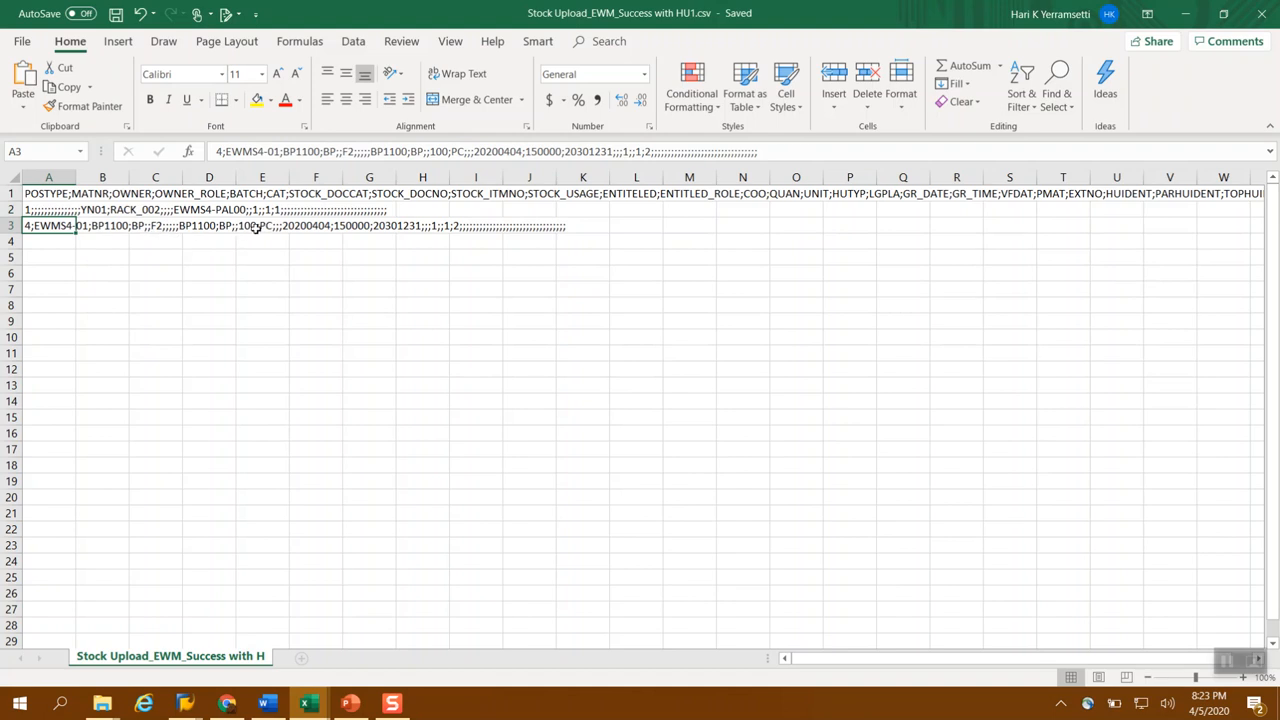
pyautogui.click(118, 210)
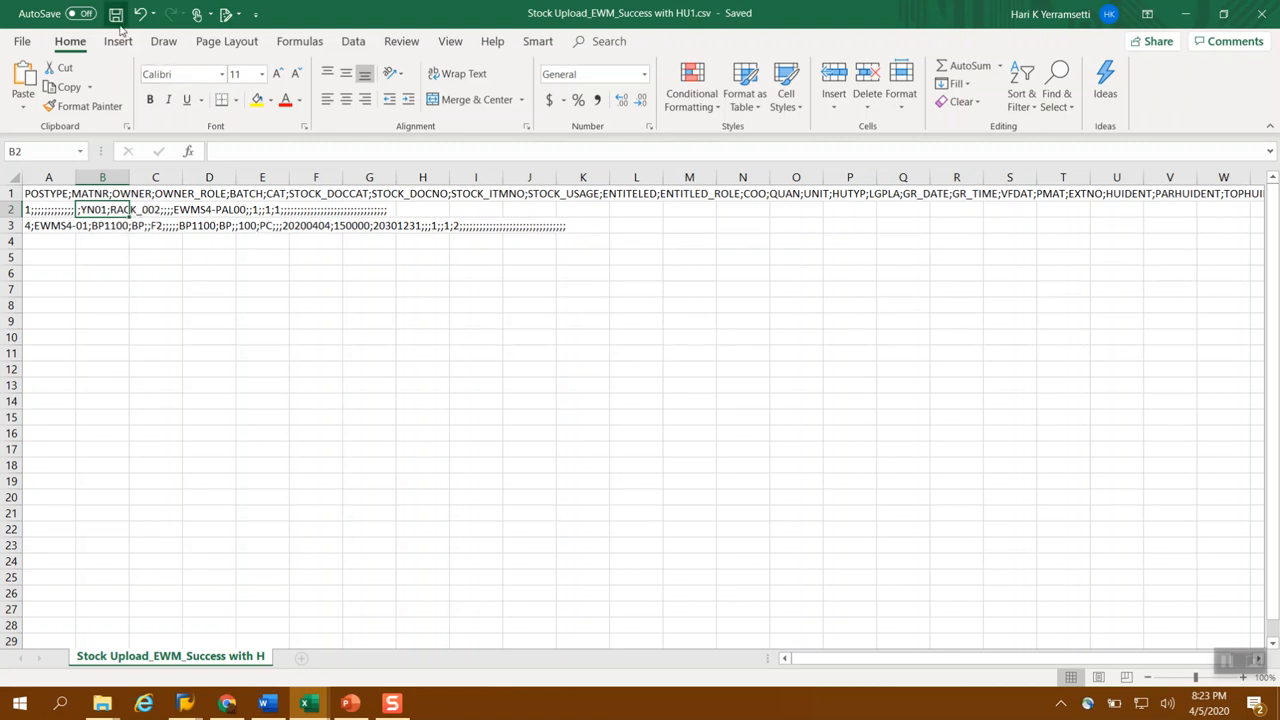
# Switch to the /SCWM/LAGP table window in SAP and run the stock data transfer transaction /n/scwm/isu there
pyautogui.click(186, 704)
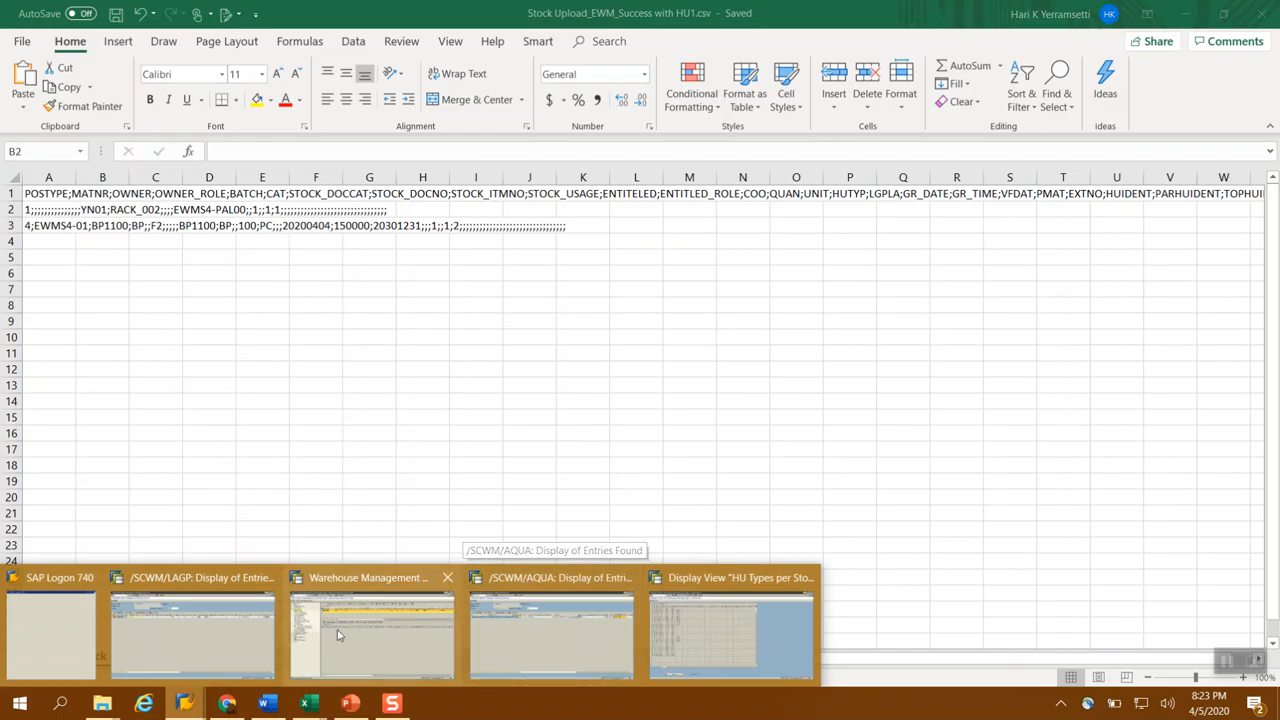
pyautogui.click(209, 627)
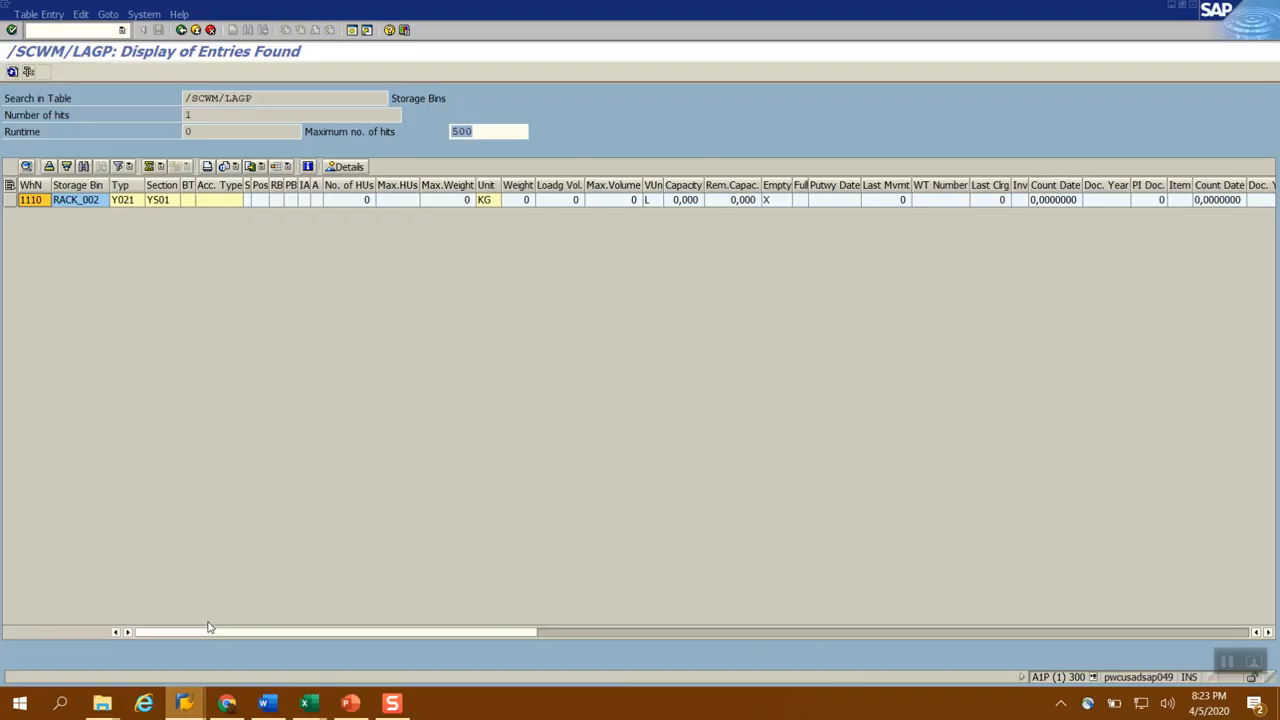
pyautogui.click(122, 31)
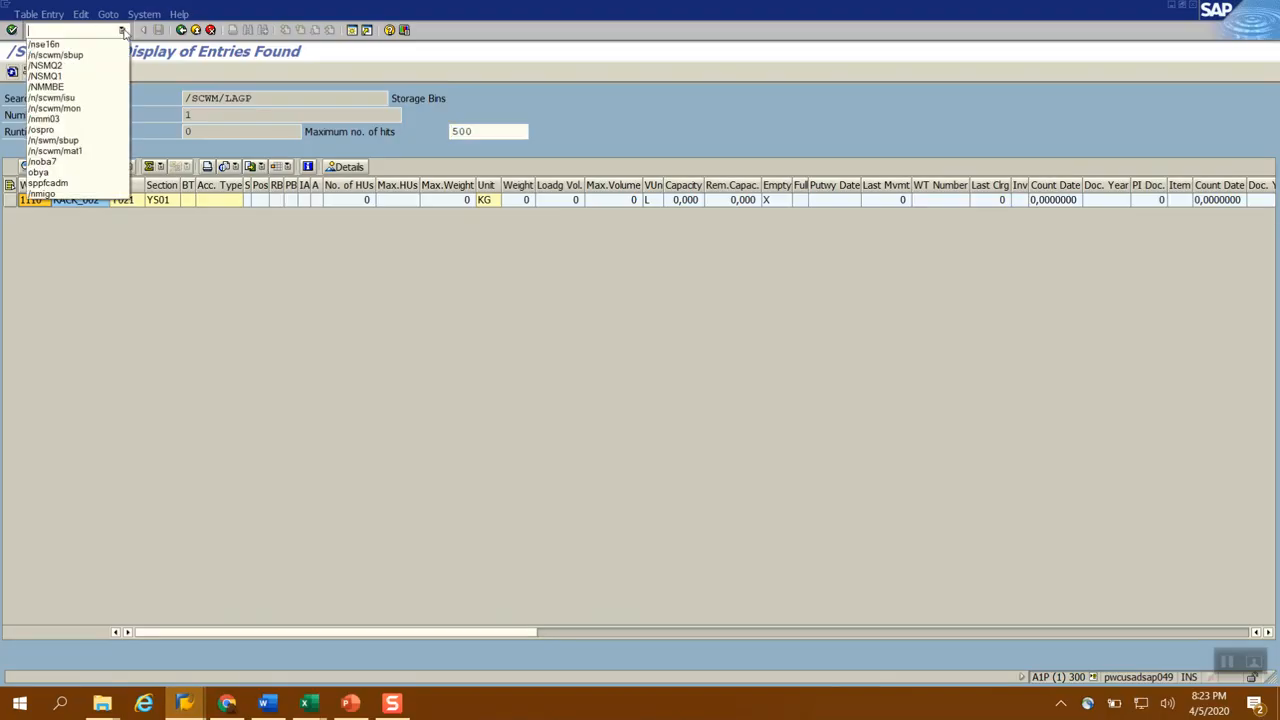
pyautogui.click(71, 100)
pyautogui.click(89, 31)
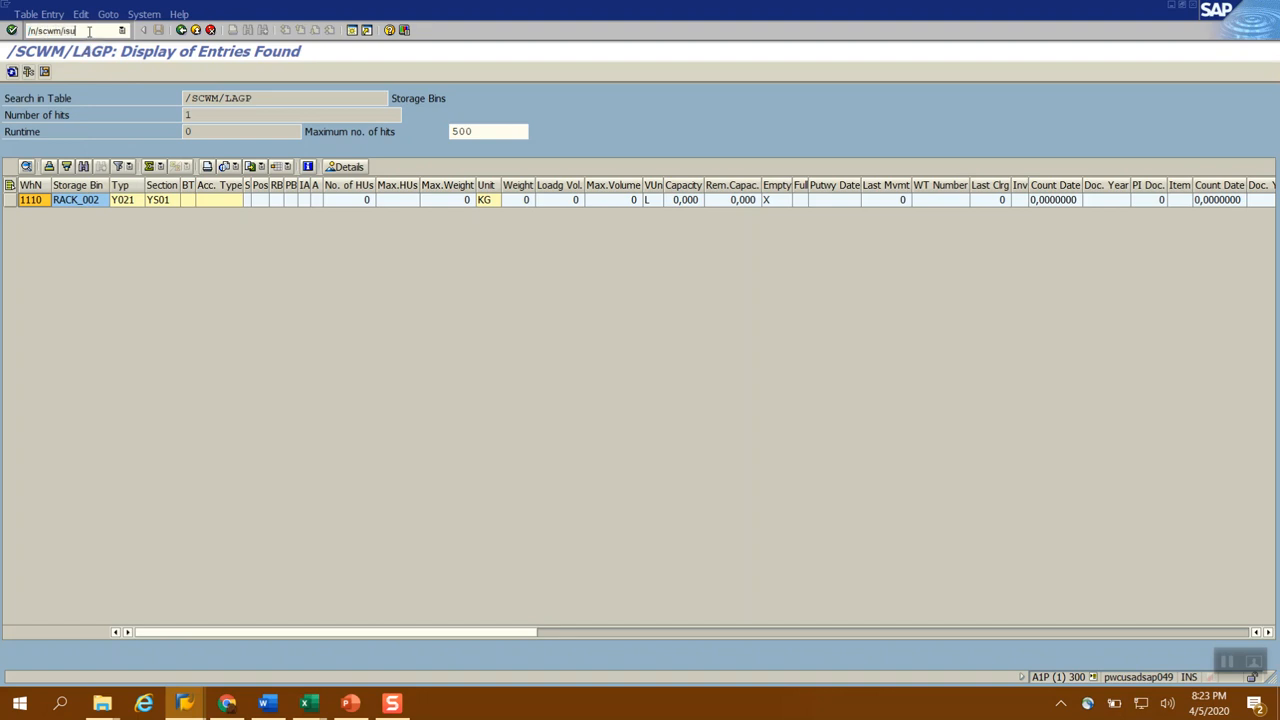
pyautogui.press('Return')
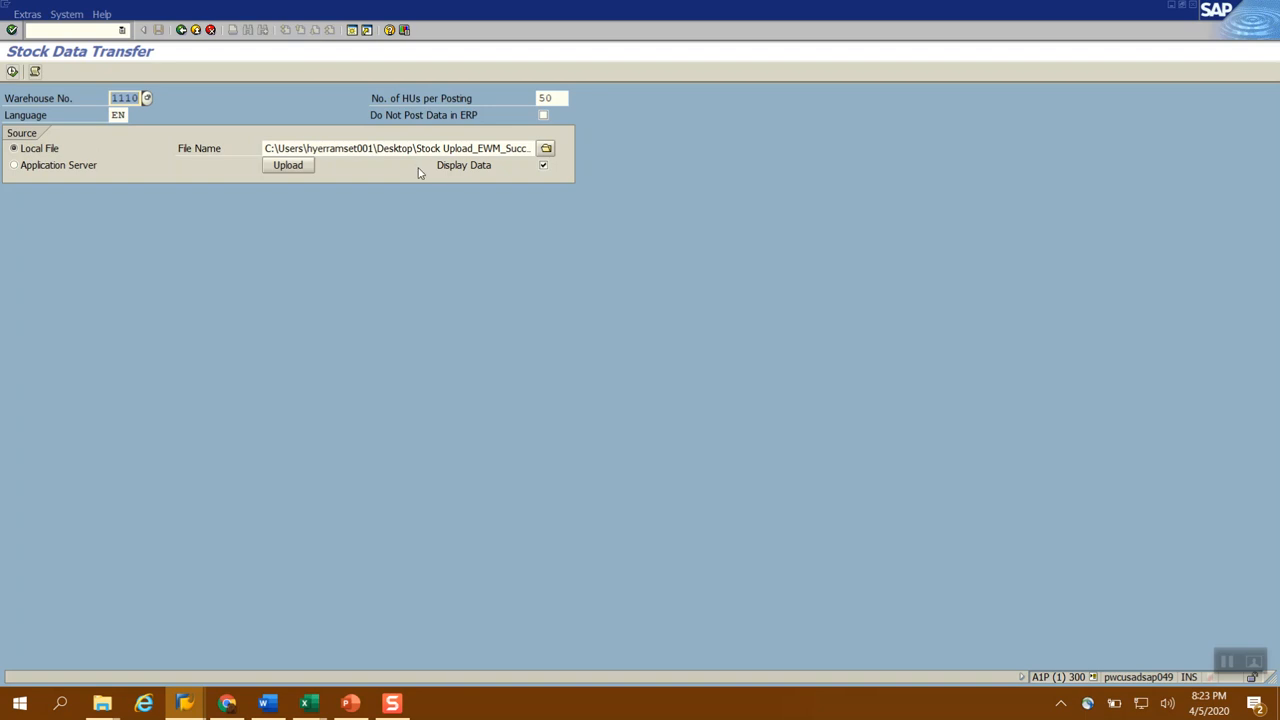
# Choose Stock Upload_EWM_Success with HU1.csv from the Desktop as the local source file and upload its stock data
pyautogui.click(564, 97)
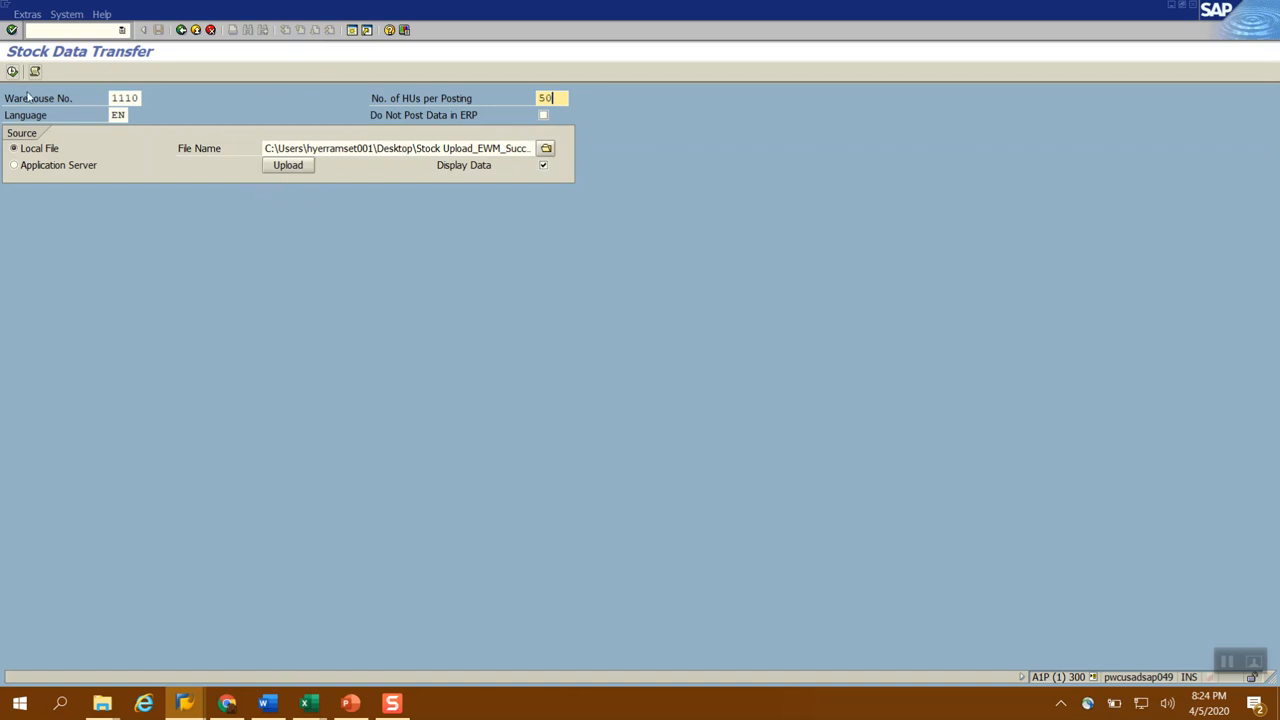
pyautogui.click(547, 149)
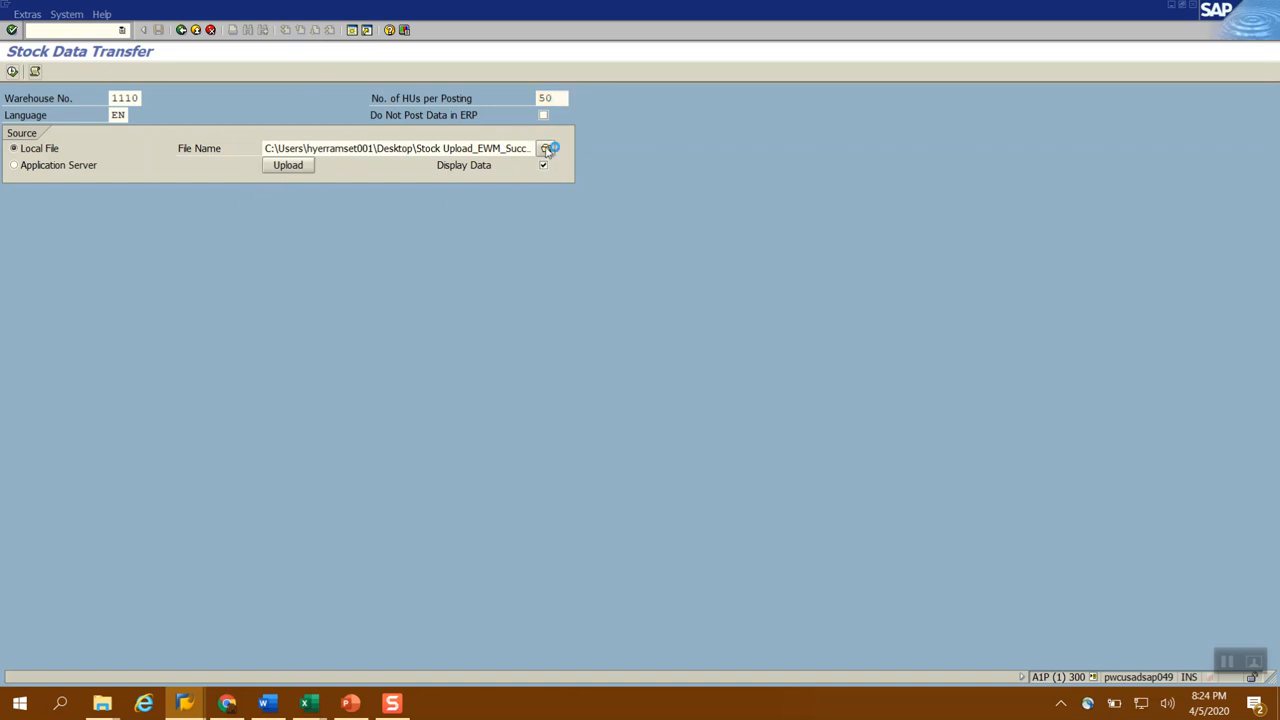
pyautogui.click(384, 266)
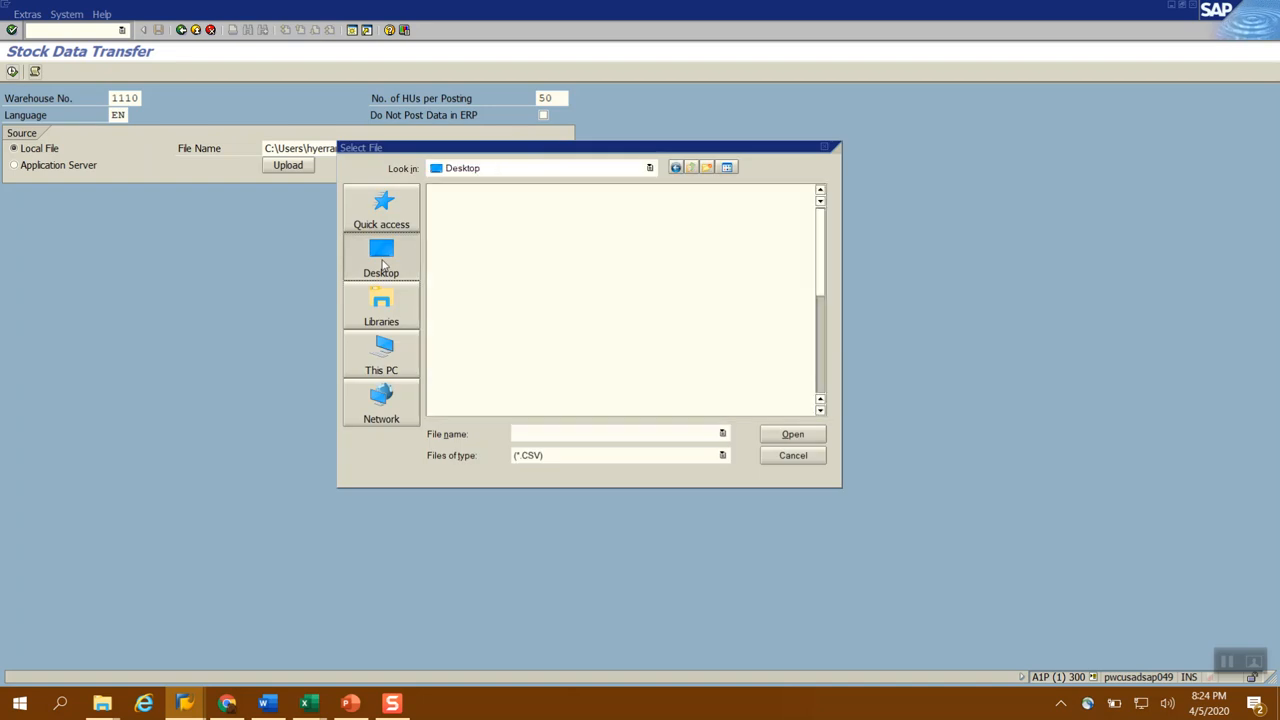
pyautogui.scroll(-5, 661, 372)
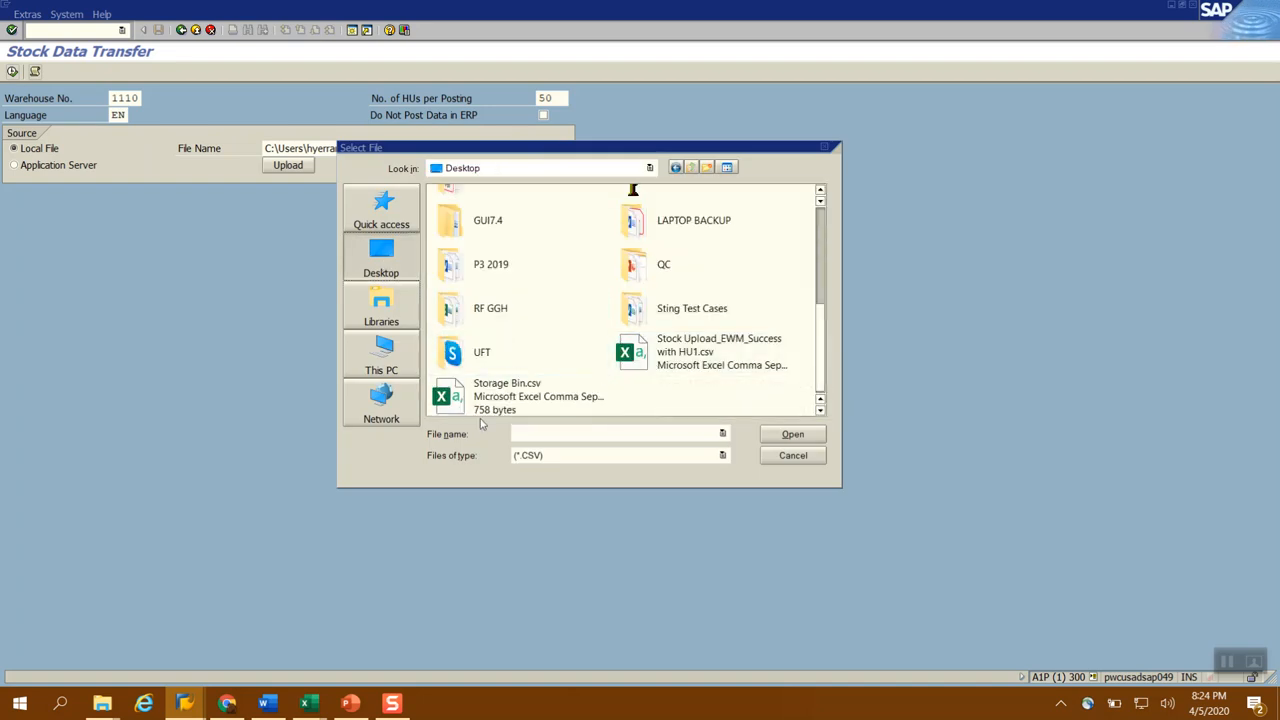
pyautogui.doubleClick(692, 353)
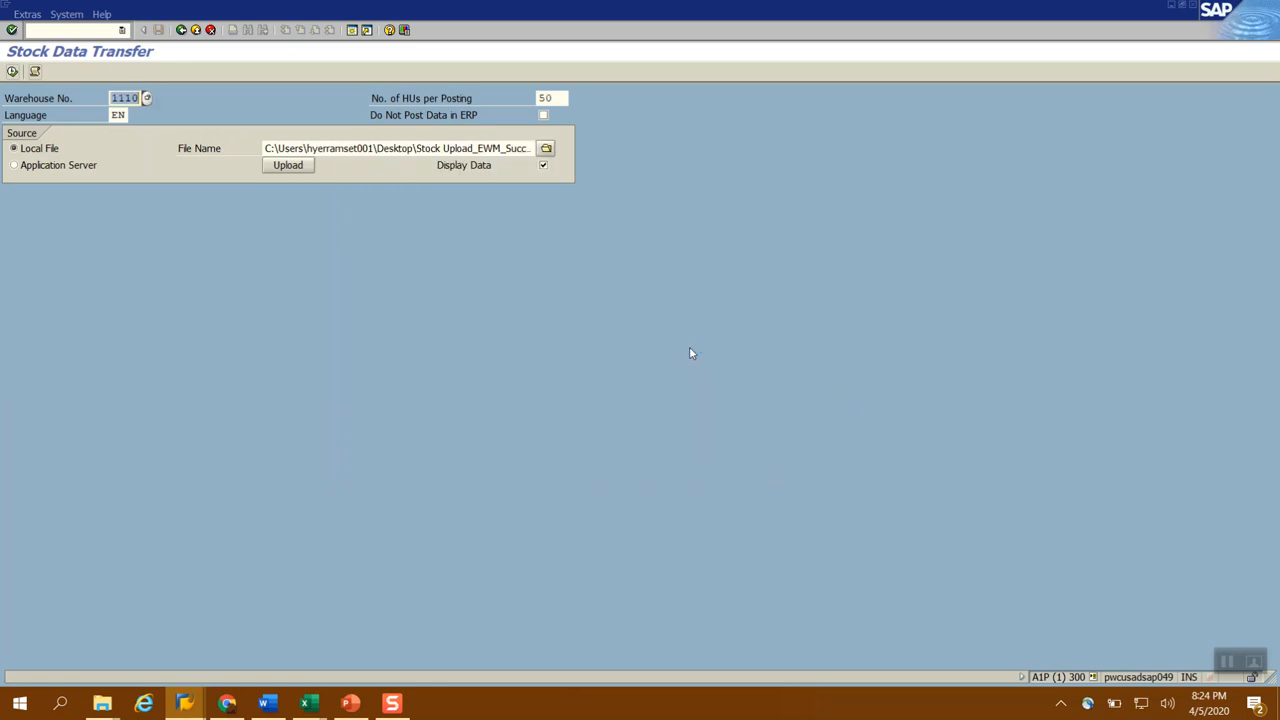
pyautogui.click(285, 167)
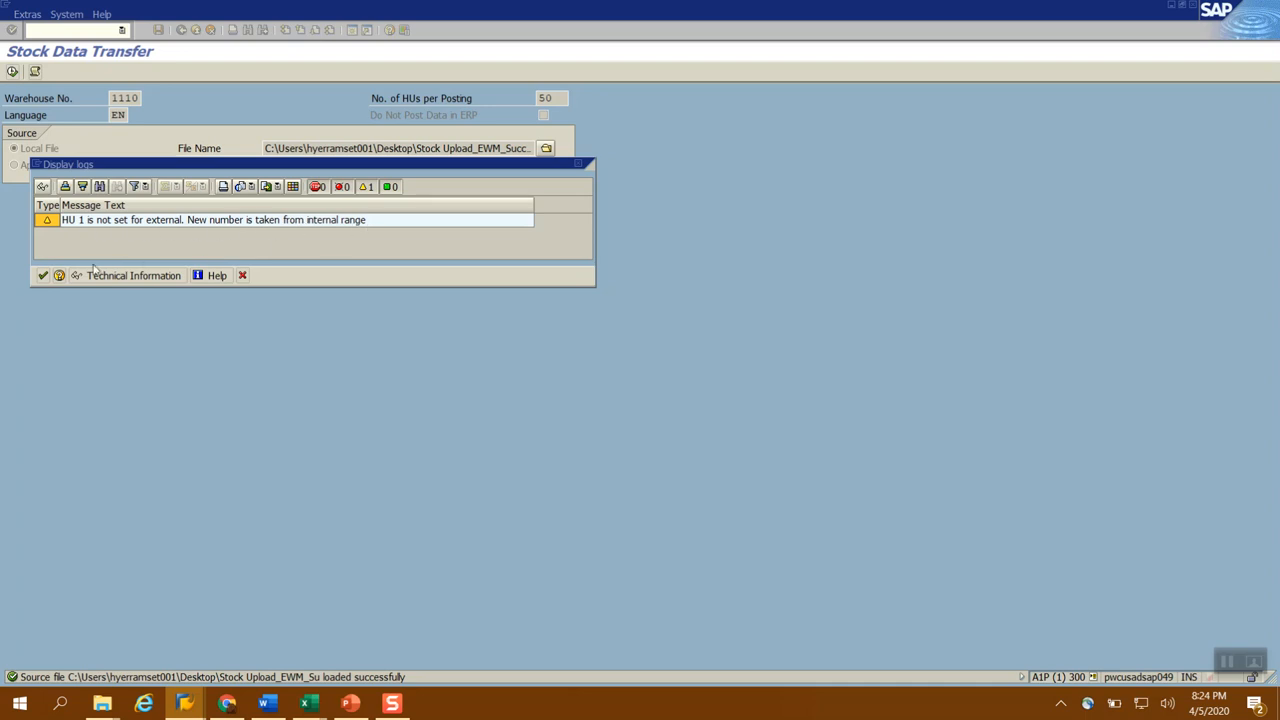
# Close the upload log and review the uploaded stock lines, including product, owner, HU type, storage bin, GR date and packaging material
pyautogui.click(40, 275)
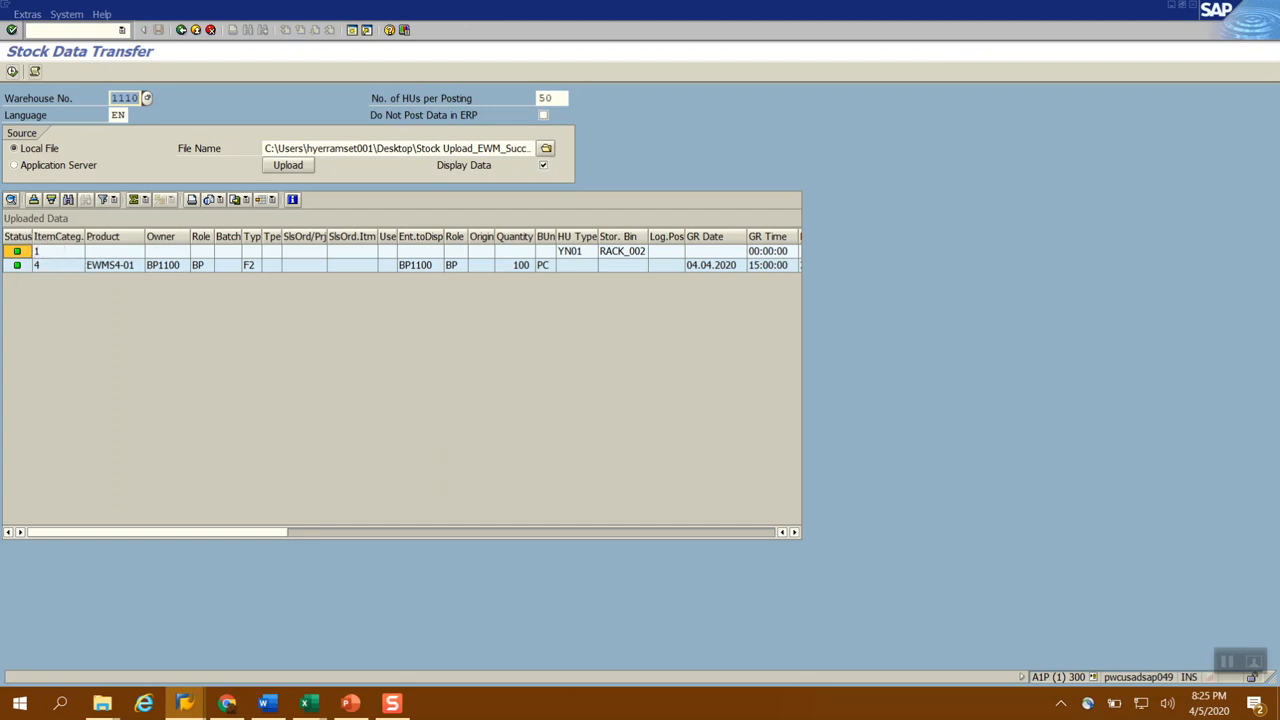
pyautogui.click(110, 269)
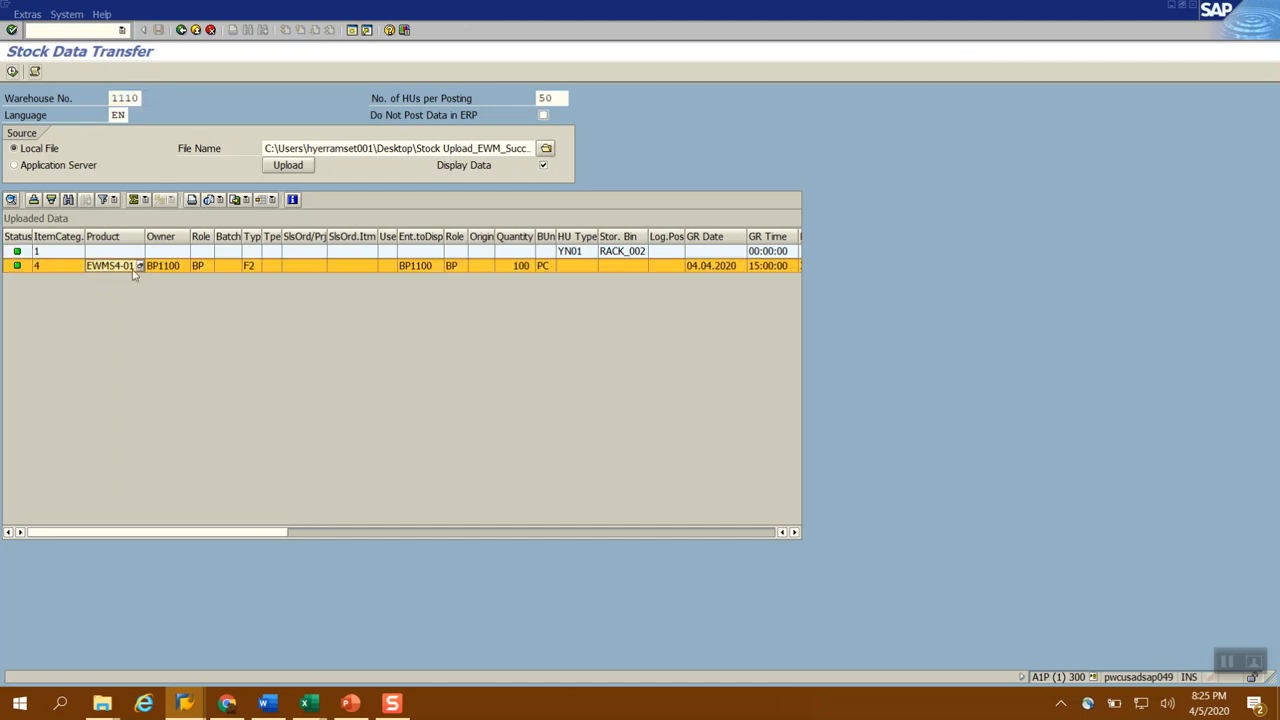
pyautogui.click(165, 266)
pyautogui.click(574, 254)
pyautogui.click(632, 252)
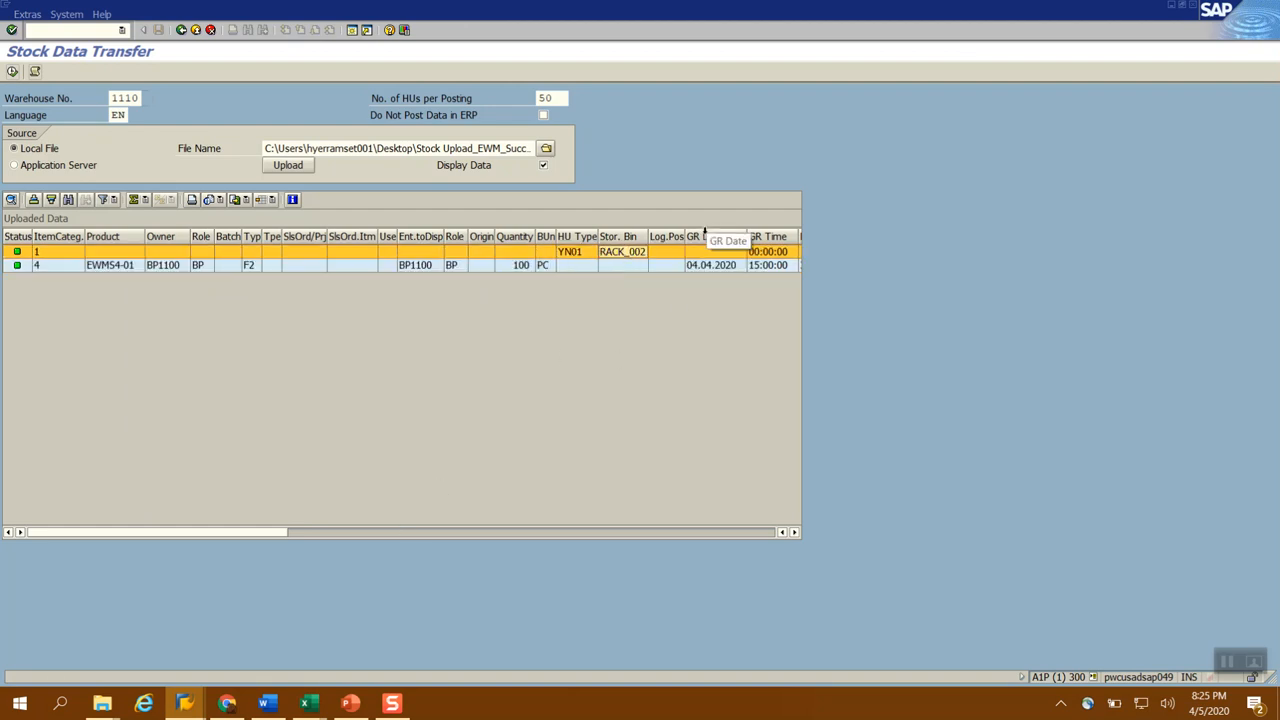
pyautogui.click(695, 265)
pyautogui.click(304, 533)
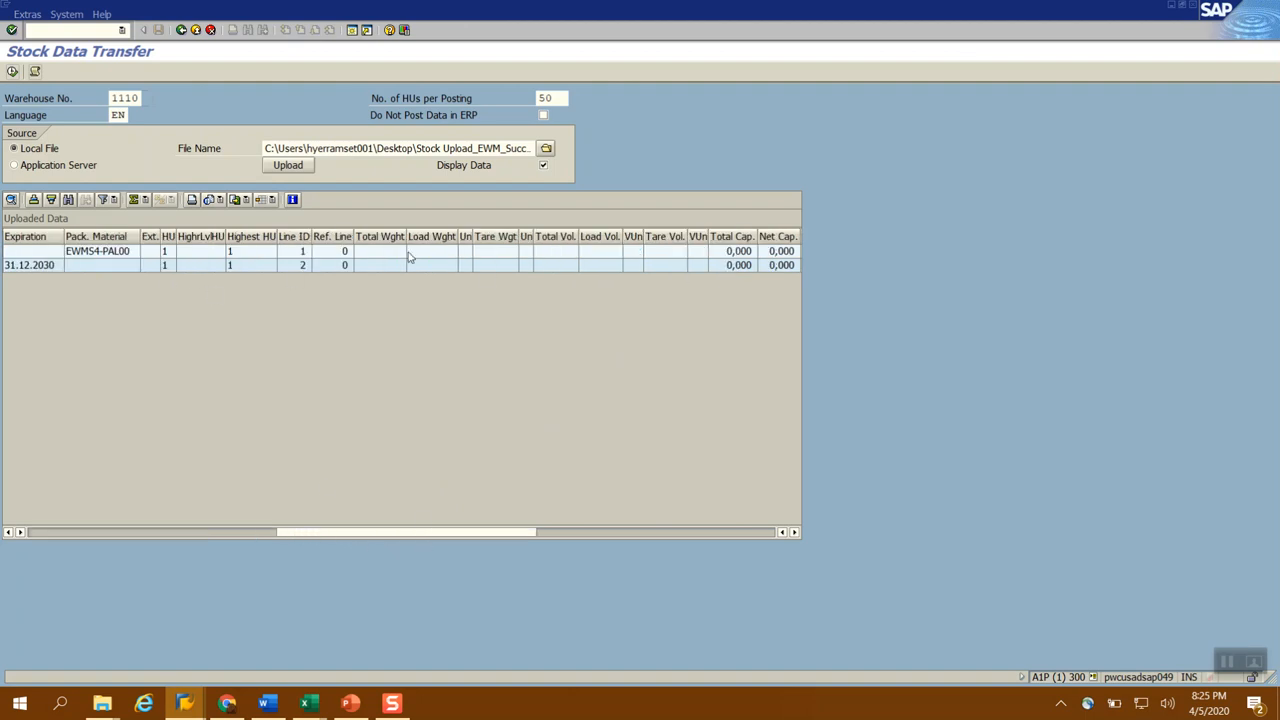
pyautogui.click(574, 534)
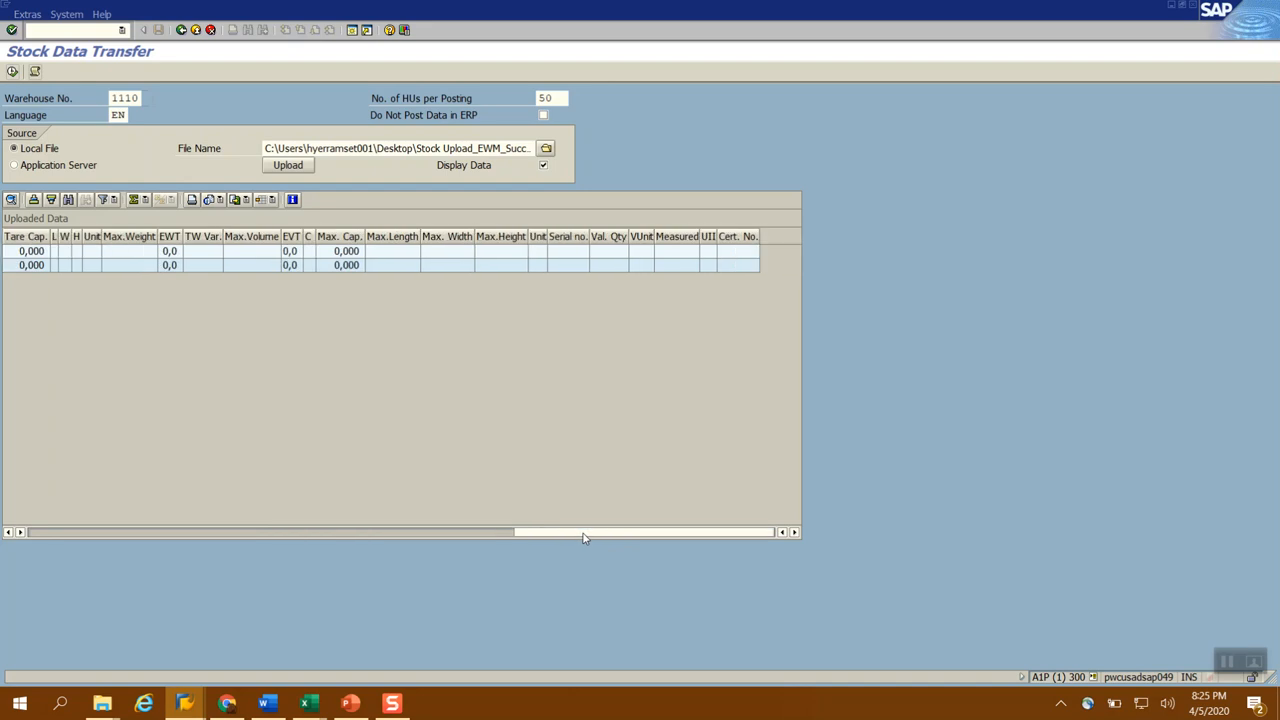
pyautogui.moveTo(586, 537); pyautogui.dragTo(69, 539)
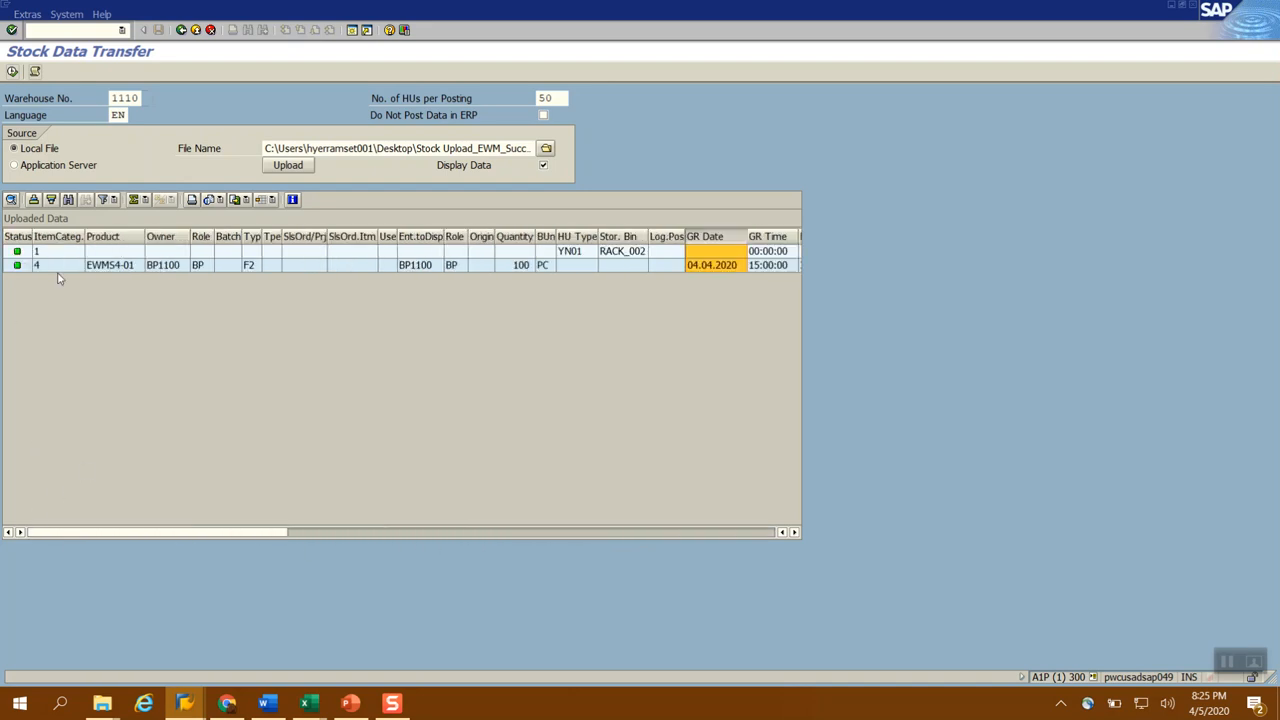
# Start the stock data transfer for the uploaded lines in warehouse 1110 and bring its message log into view
pyautogui.click(13, 72)
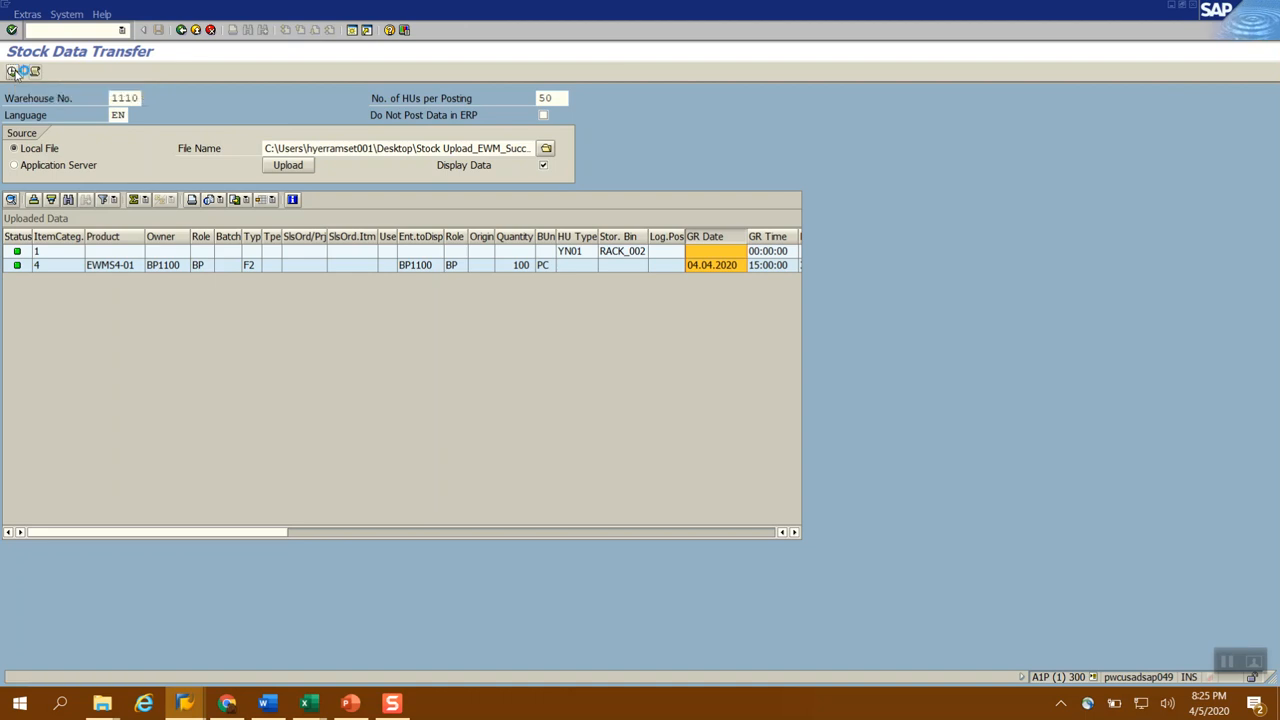
pyautogui.moveTo(133, 160); pyautogui.dragTo(147, 210)
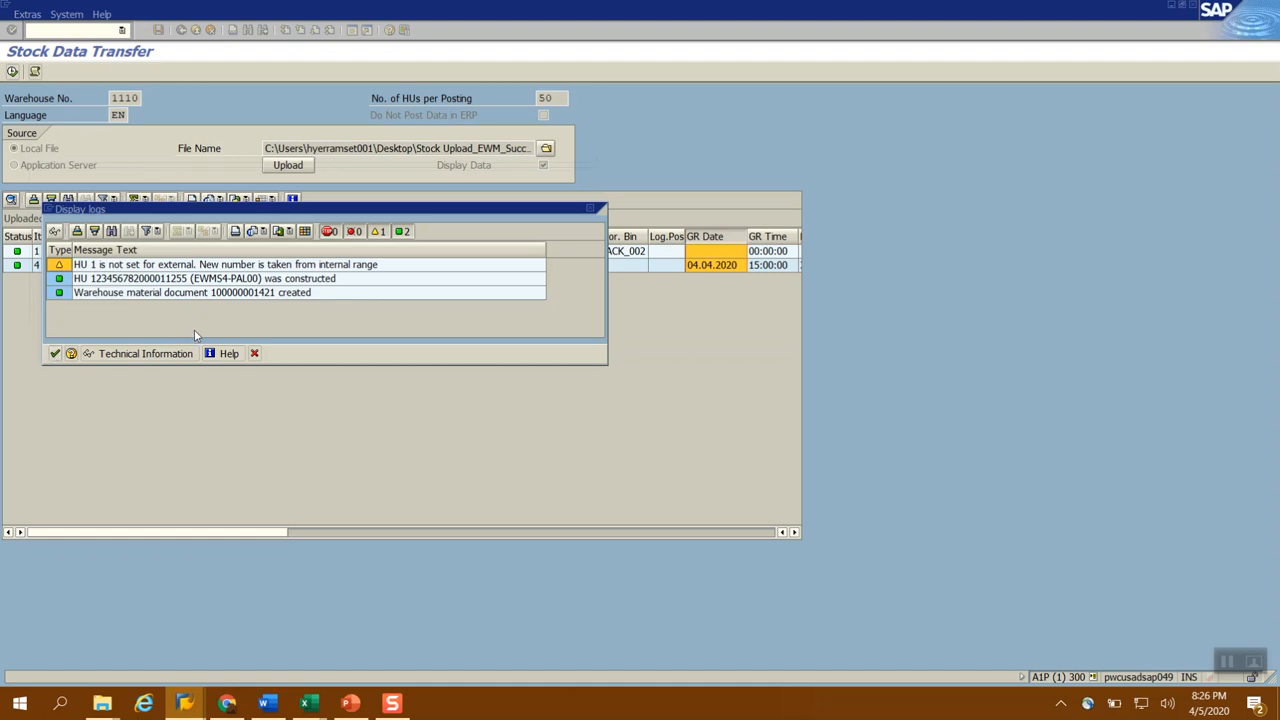
# Switch to the Warehouse Management Monitor, refresh storage bin RACK_002 and display its physical stock
pyautogui.hotkey('alt', 'Tab')
pyautogui.hotkey('alt', 'Tab')
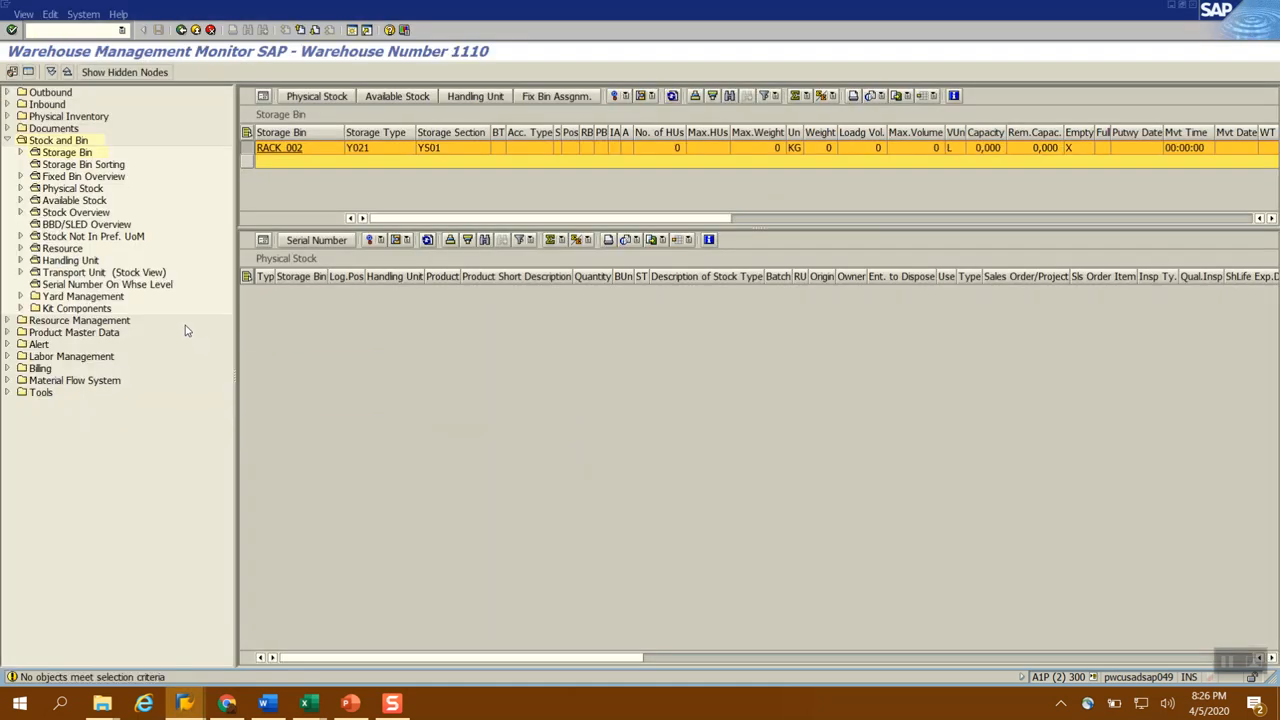
pyautogui.click(673, 96)
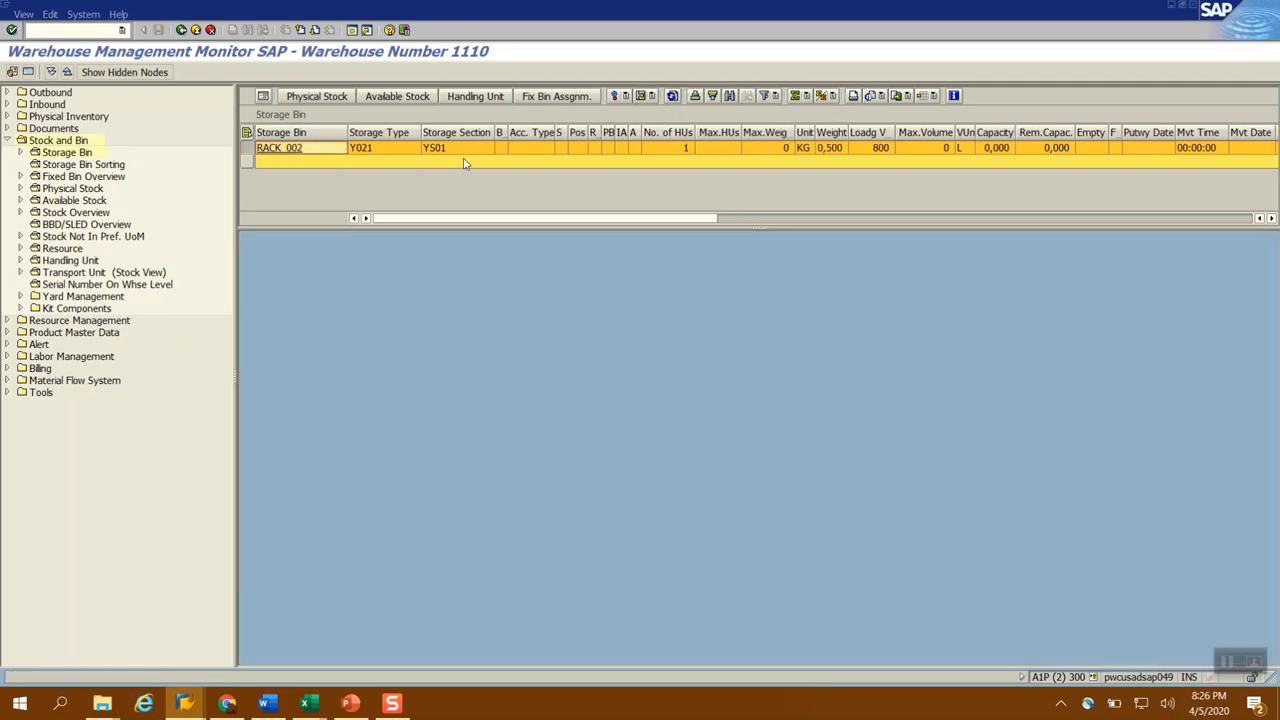
pyautogui.click(311, 97)
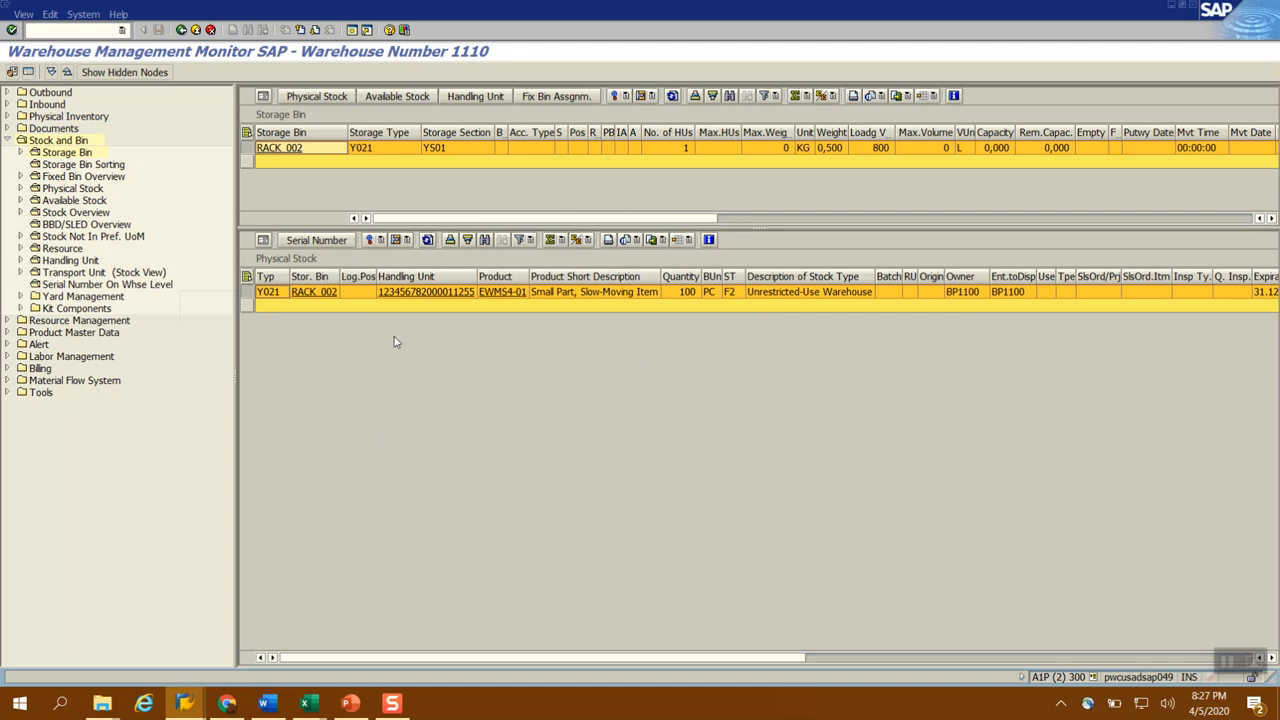
pyautogui.click(357, 296)
# Switch to the /SCWM/AQUA table window, set the storage bin selection to RACK_002 and display the matching entries
pyautogui.click(184, 703)
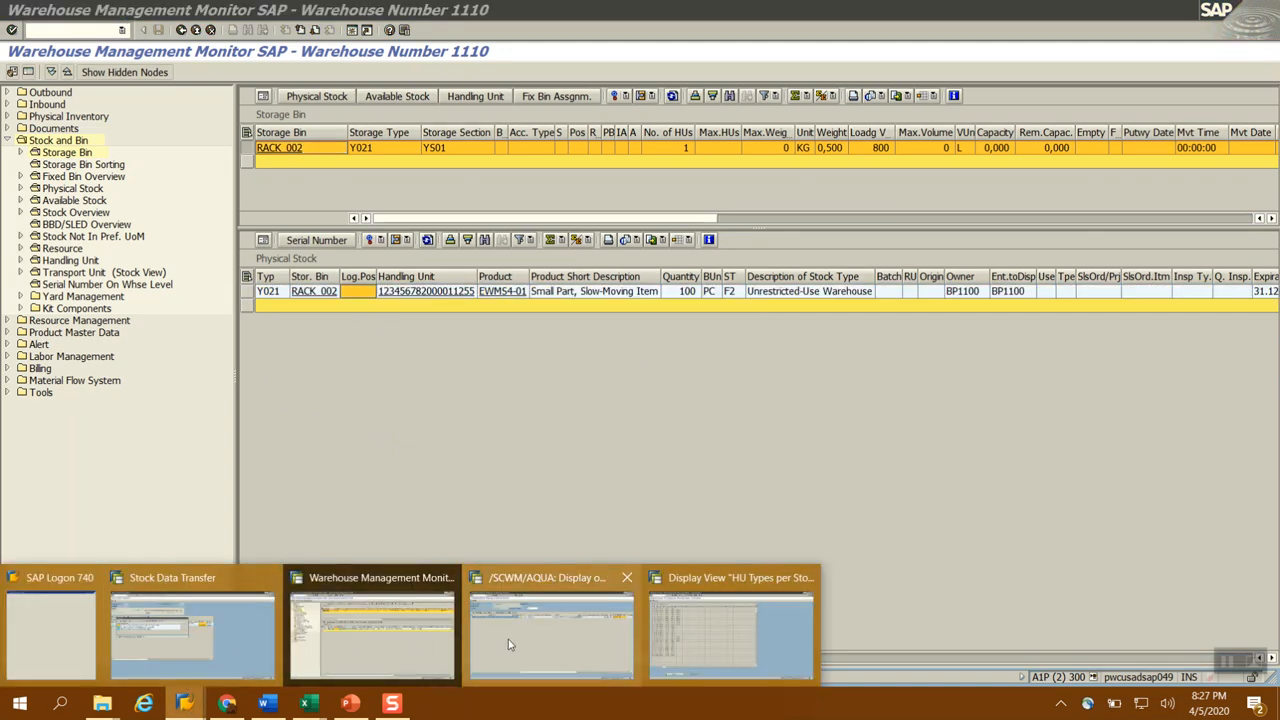
pyautogui.click(559, 645)
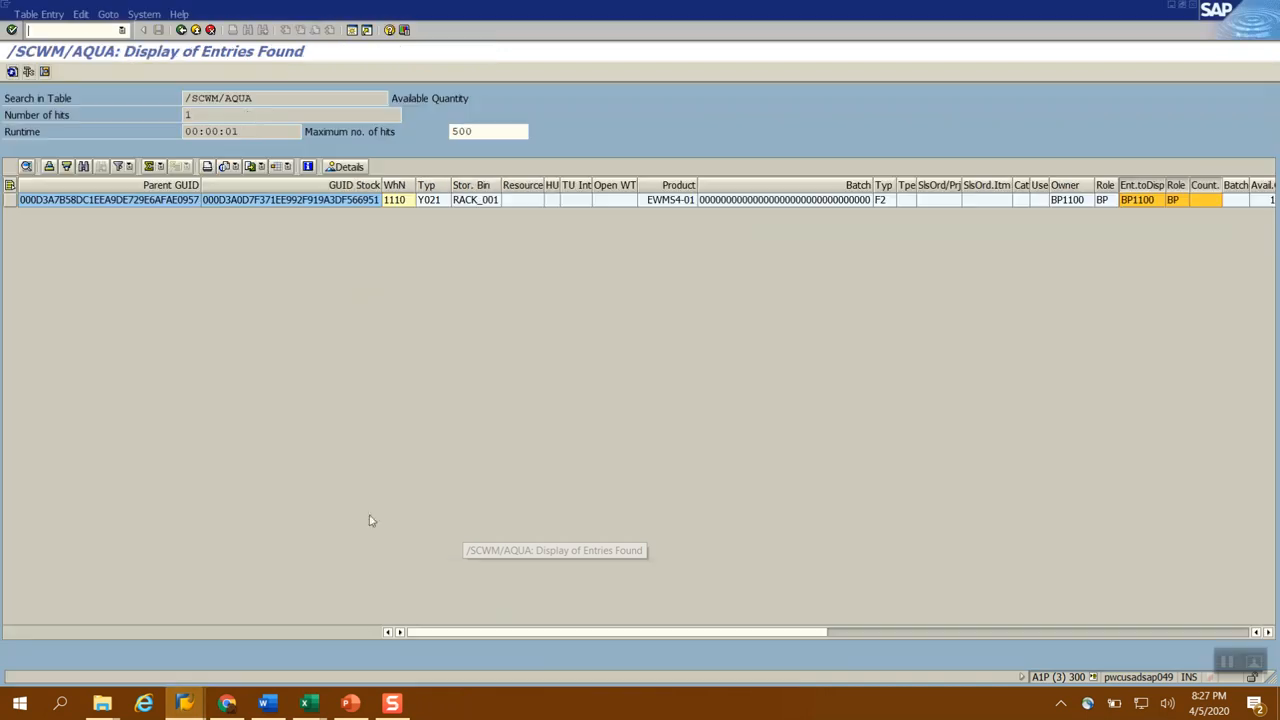
pyautogui.click(181, 29)
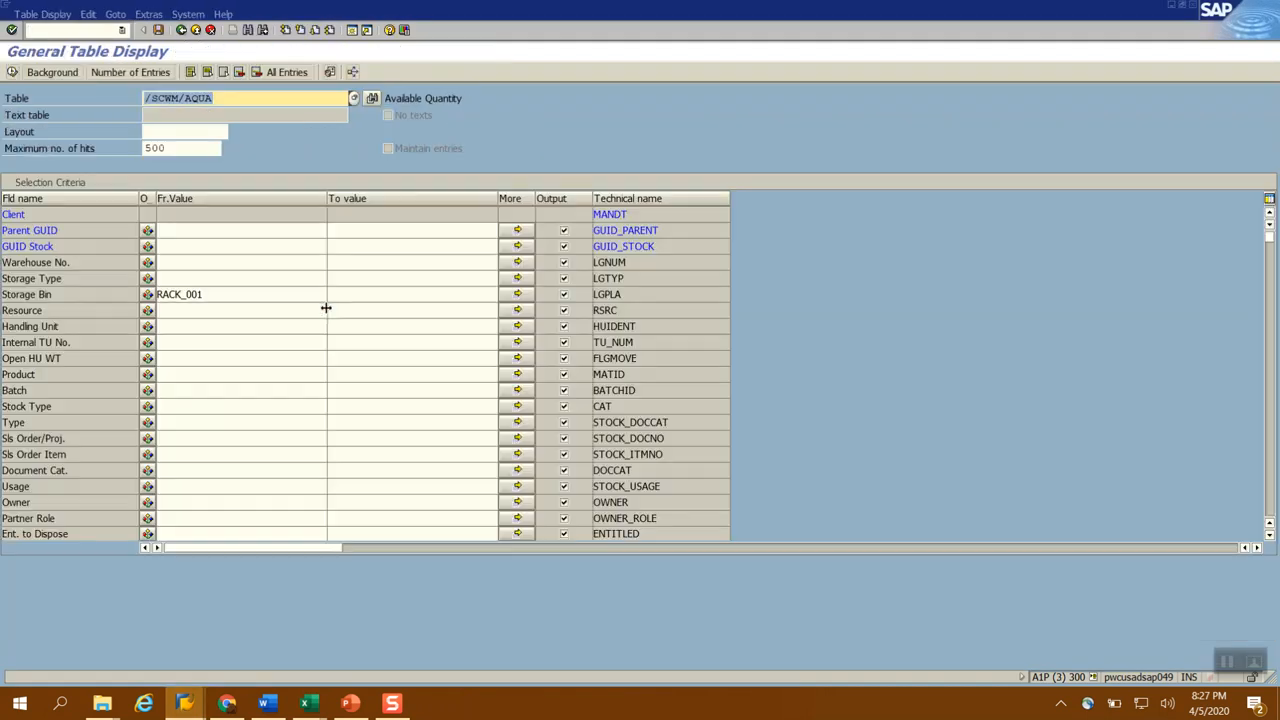
pyautogui.hotkey('alt', 'Tab')
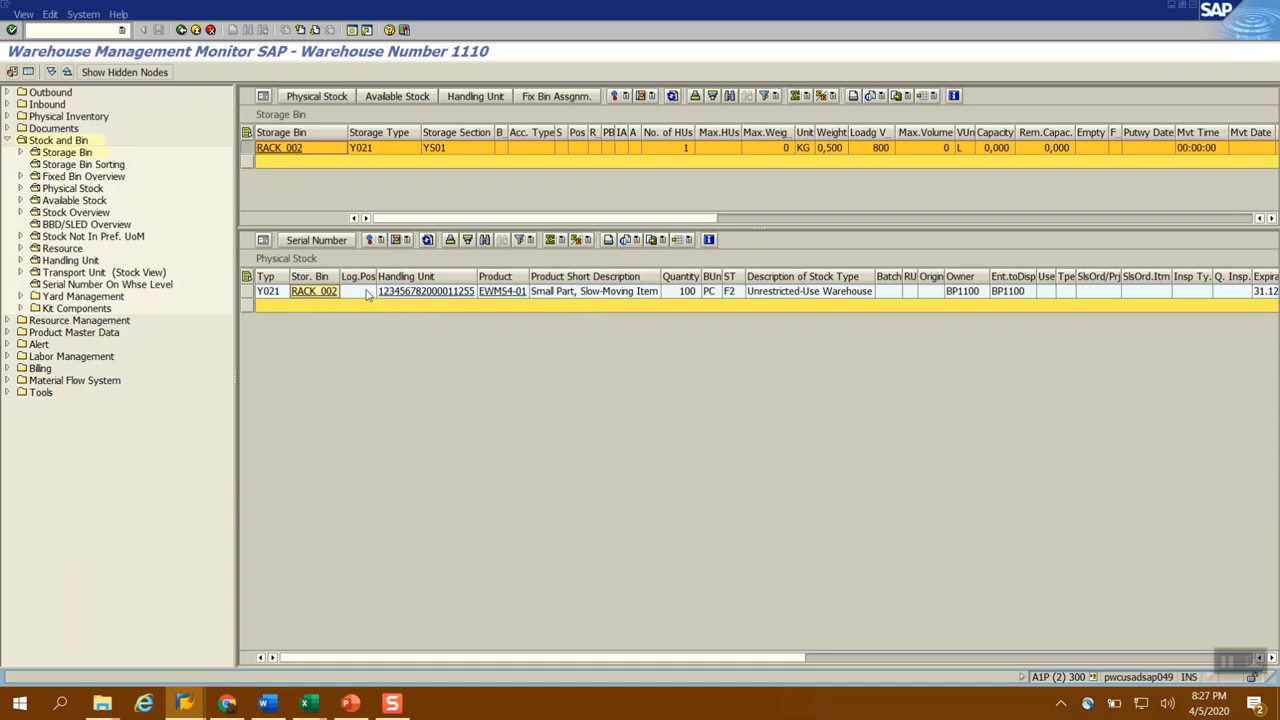
pyautogui.hotkey('alt', 'Tab')
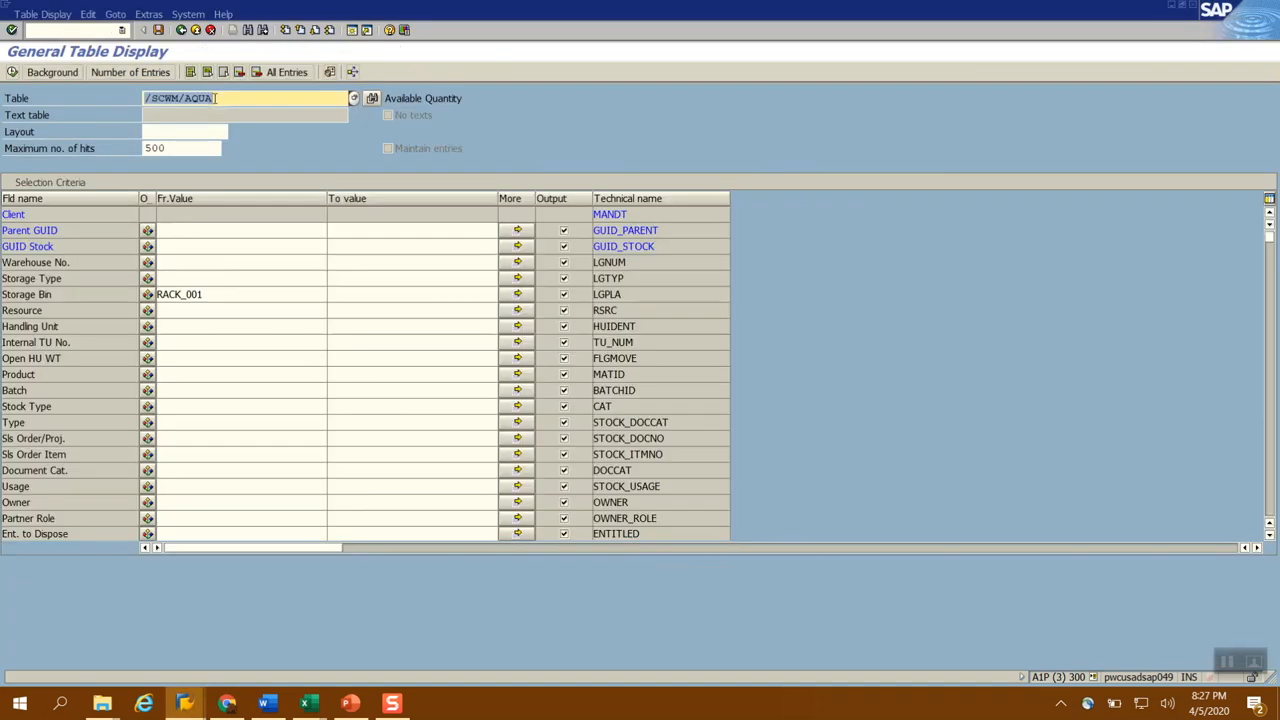
pyautogui.click(229, 295)
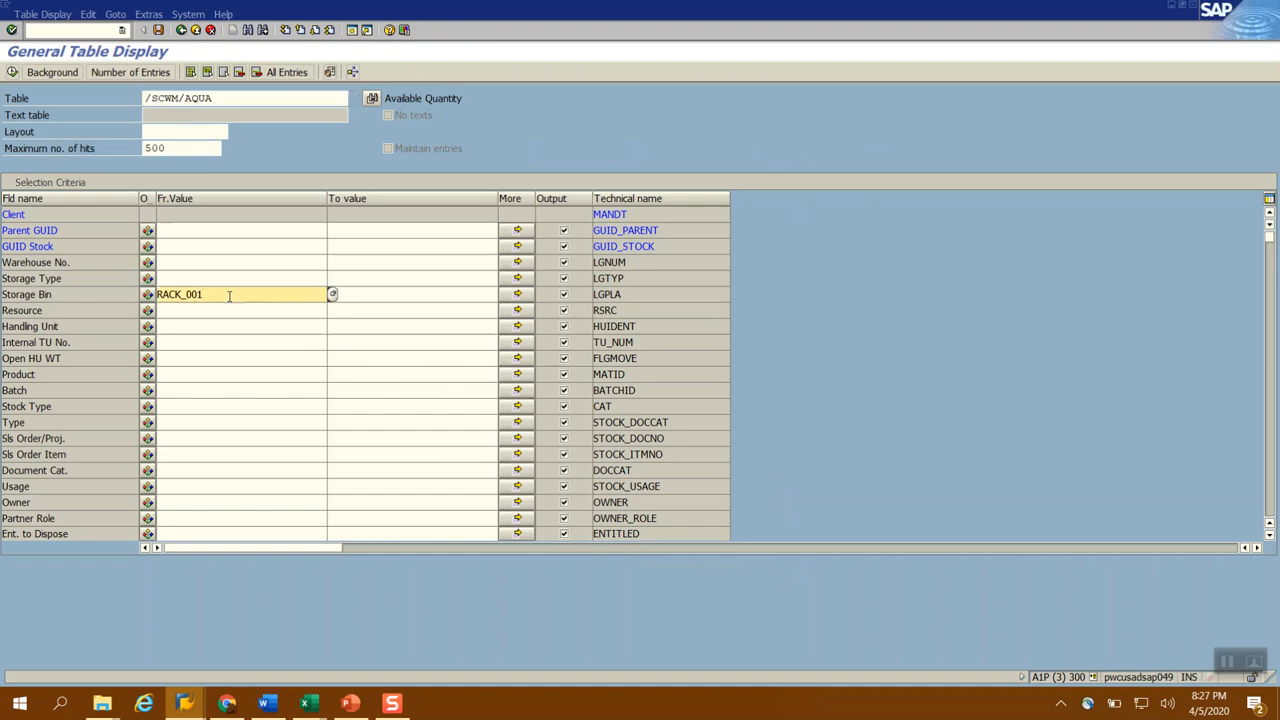
pyautogui.press('BackSpace')
pyautogui.write('2')
pyautogui.click(234, 98)
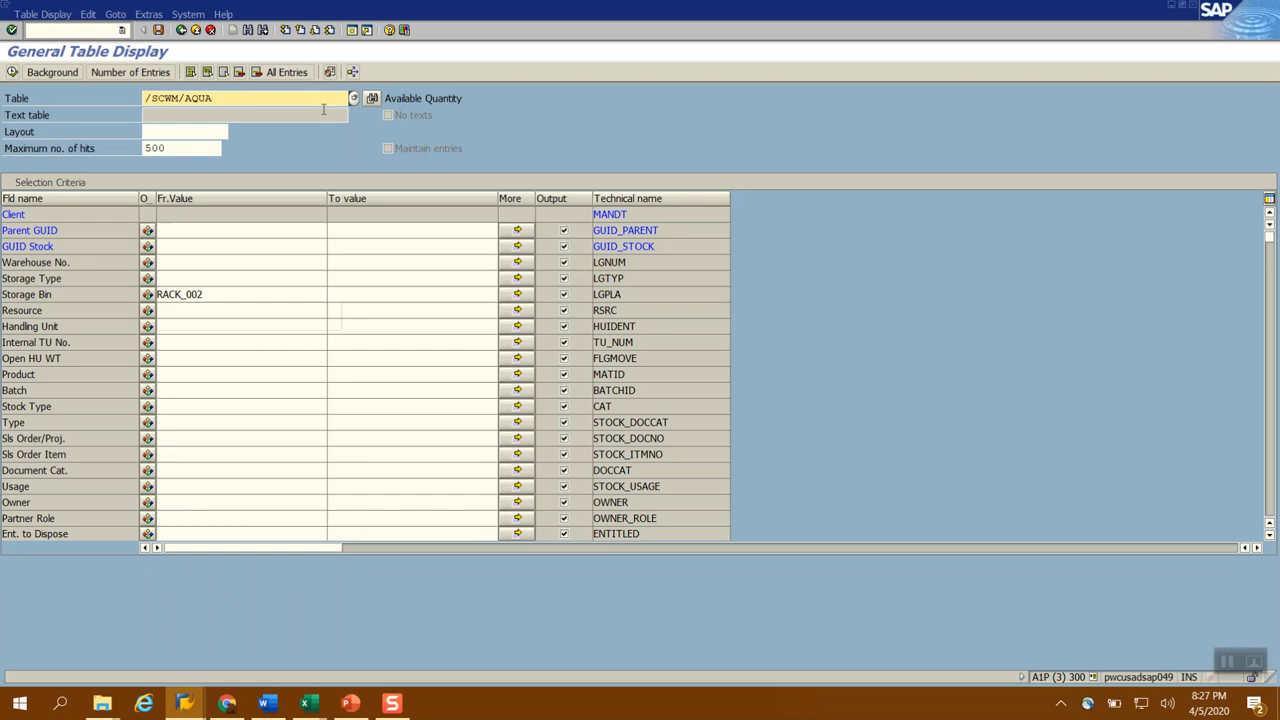
pyautogui.click(462, 98)
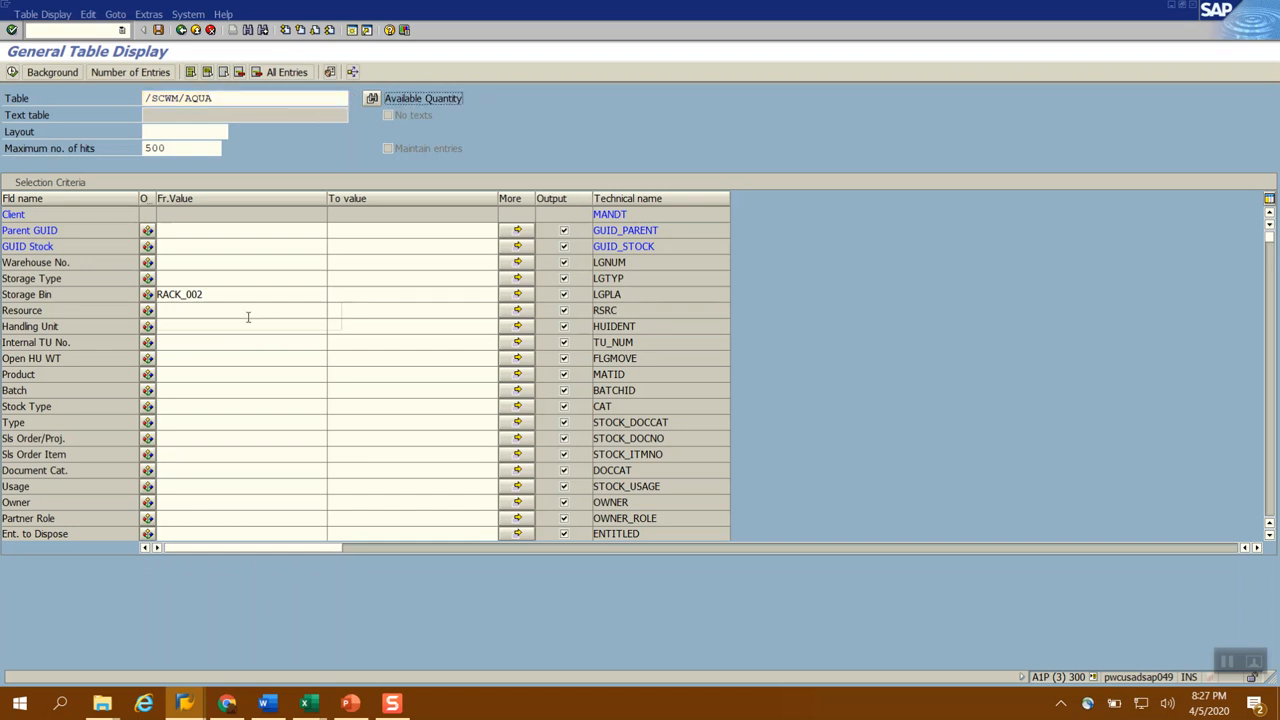
pyautogui.click(221, 295)
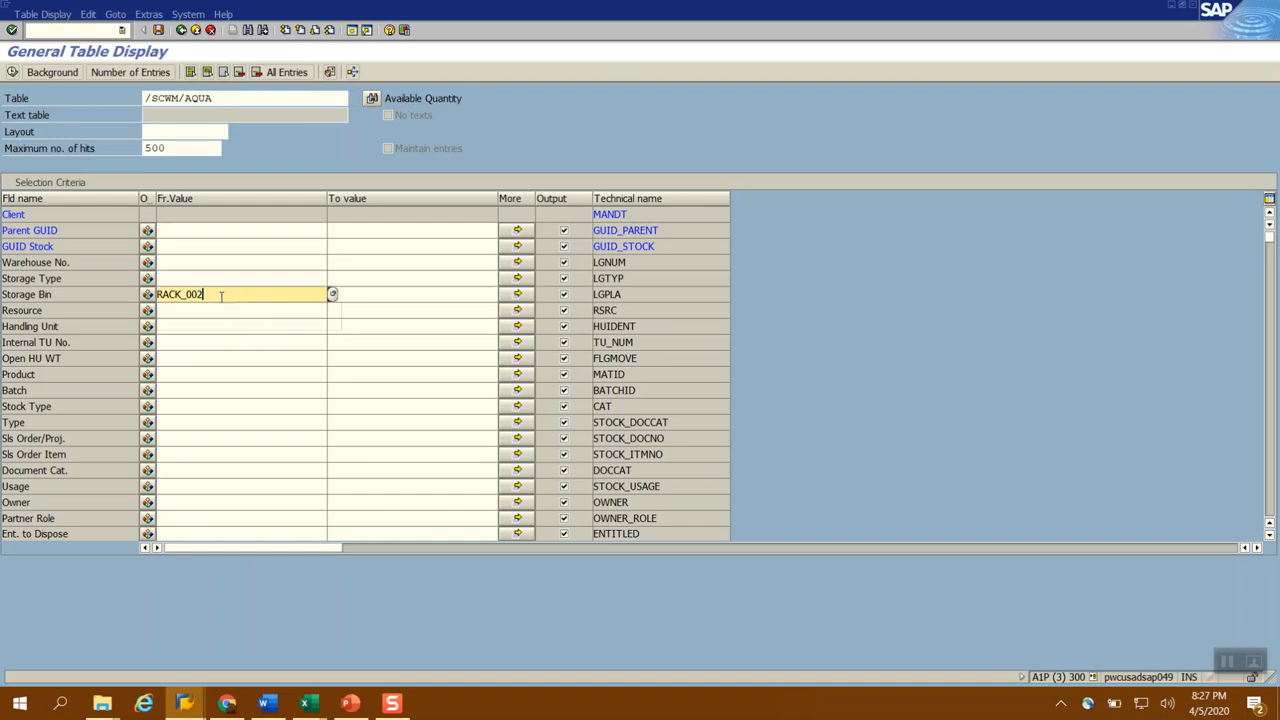
pyautogui.click(224, 100)
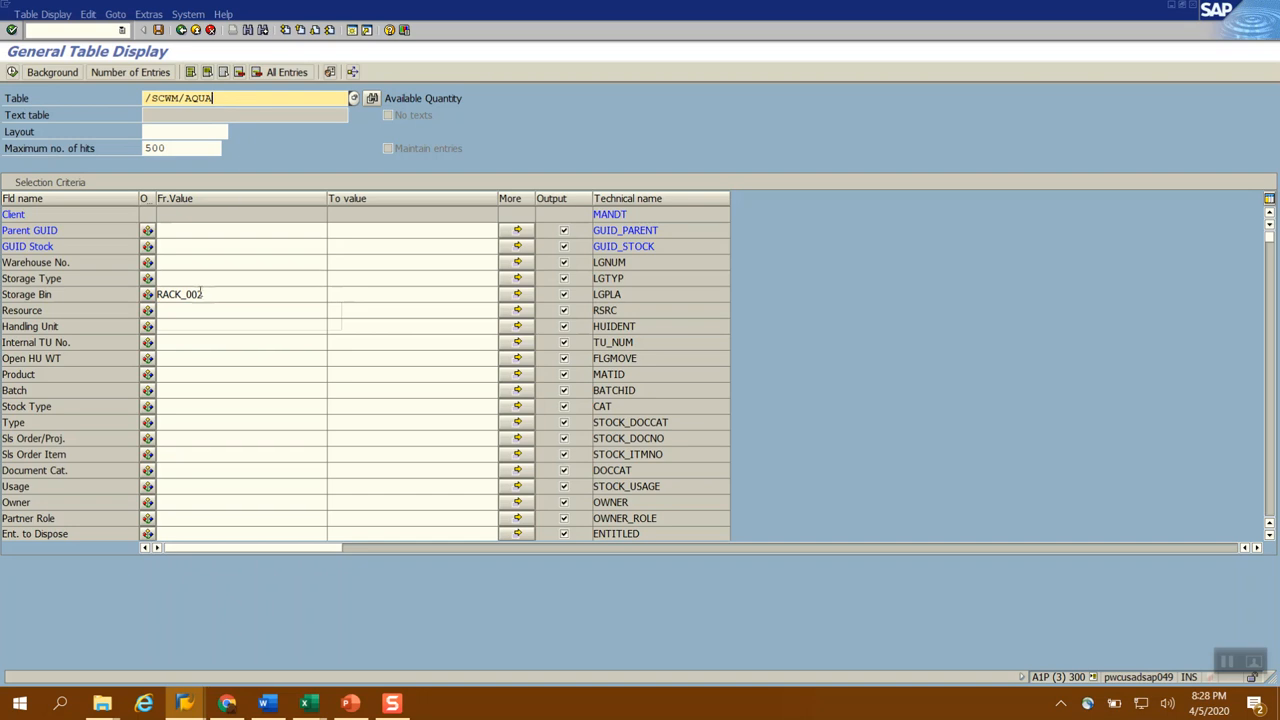
pyautogui.click(13, 73)
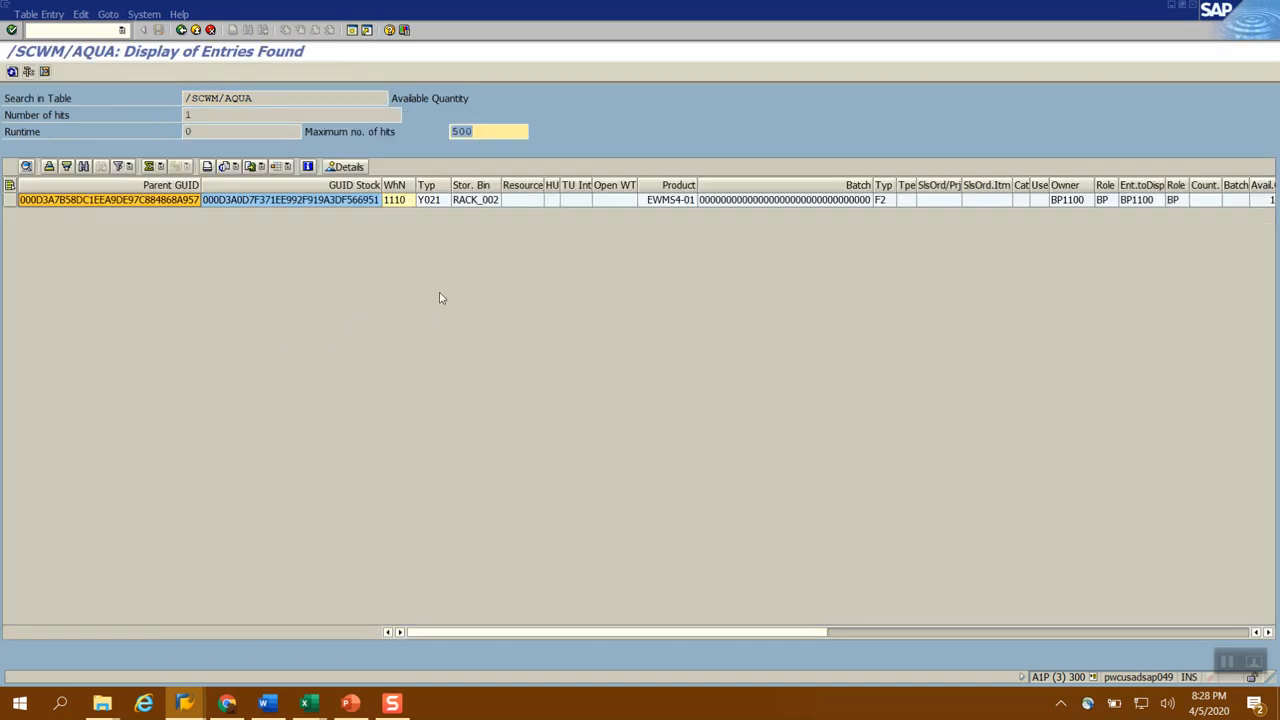
# Examine the RACK_002 available quantity entry for its storage type, product, stock type, owner, quantity, unit and expiration date
pyautogui.moveTo(403, 185); pyautogui.dragTo(482, 184)
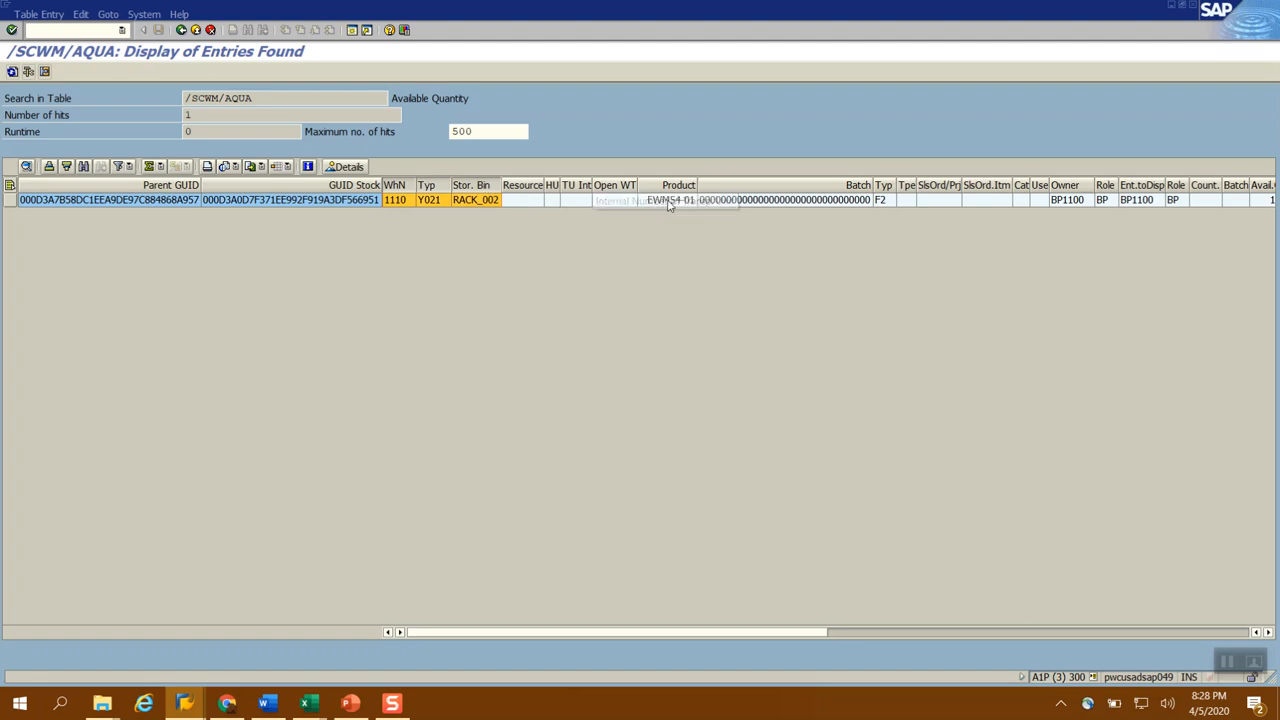
pyautogui.click(673, 188)
pyautogui.click(476, 186)
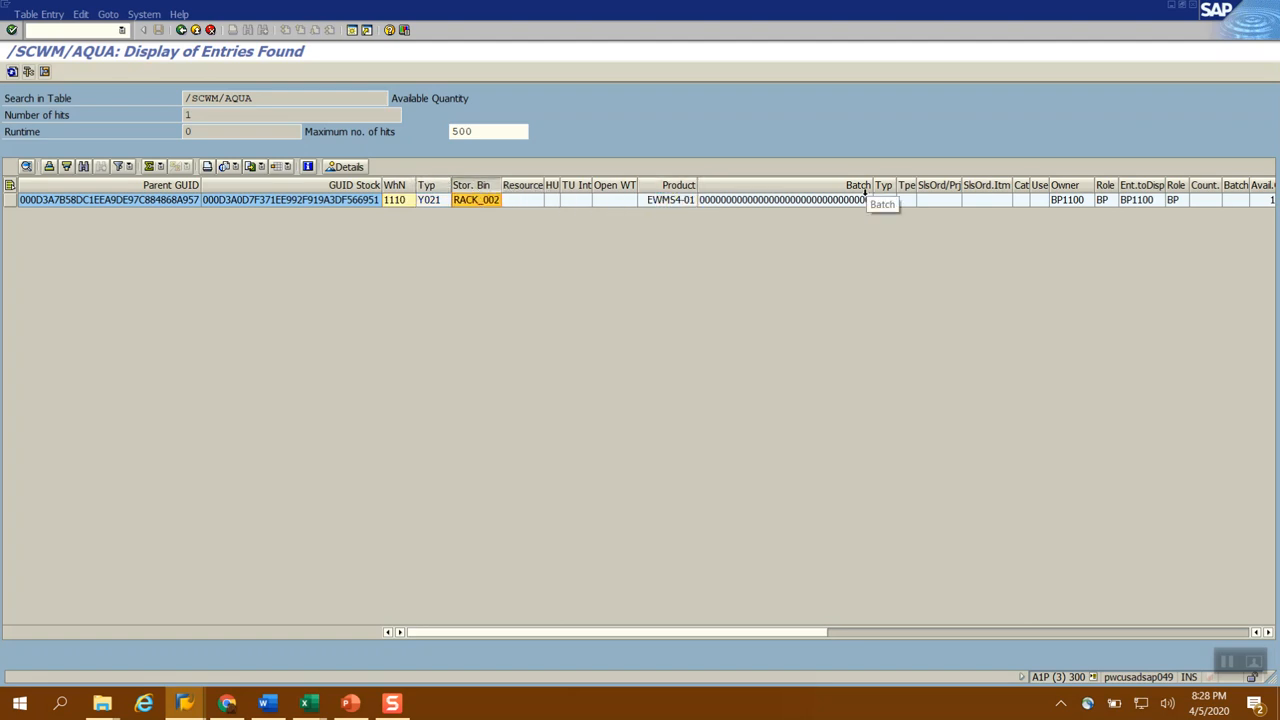
pyautogui.click(882, 188)
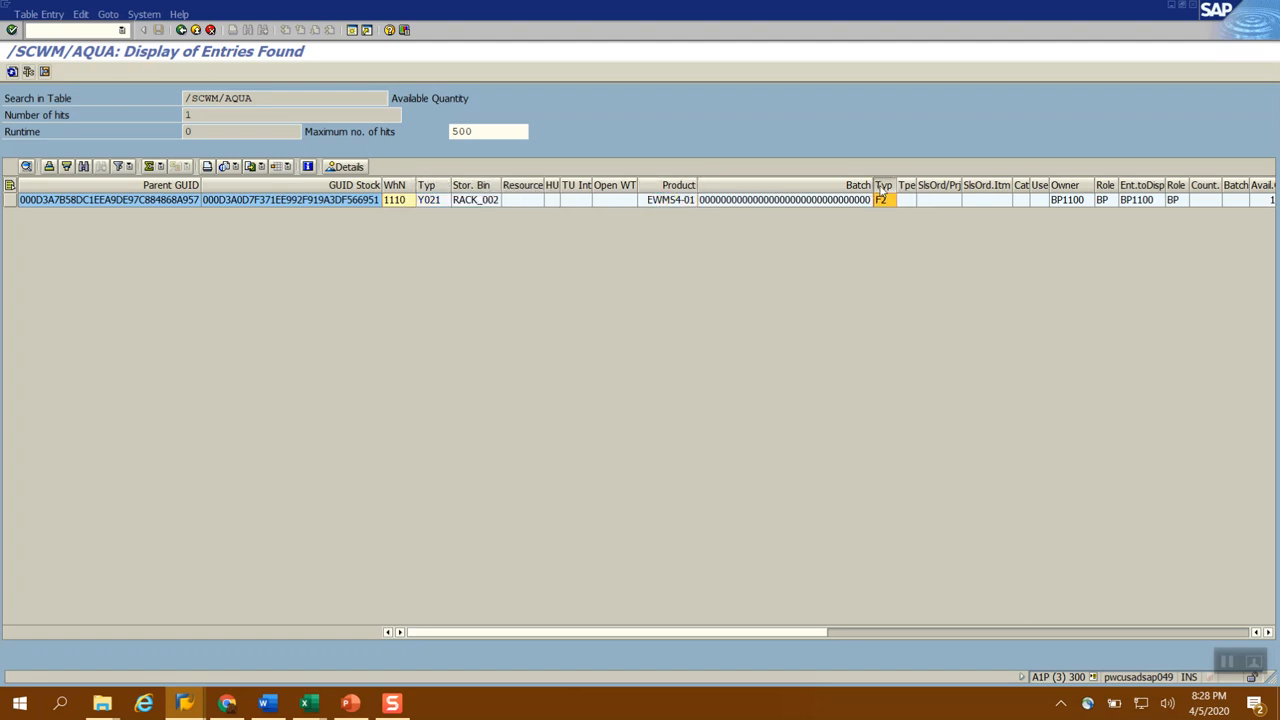
pyautogui.click(1071, 187)
pyautogui.click(1268, 632)
pyautogui.click(1268, 632)
pyautogui.click(1268, 632)
pyautogui.click(1268, 632)
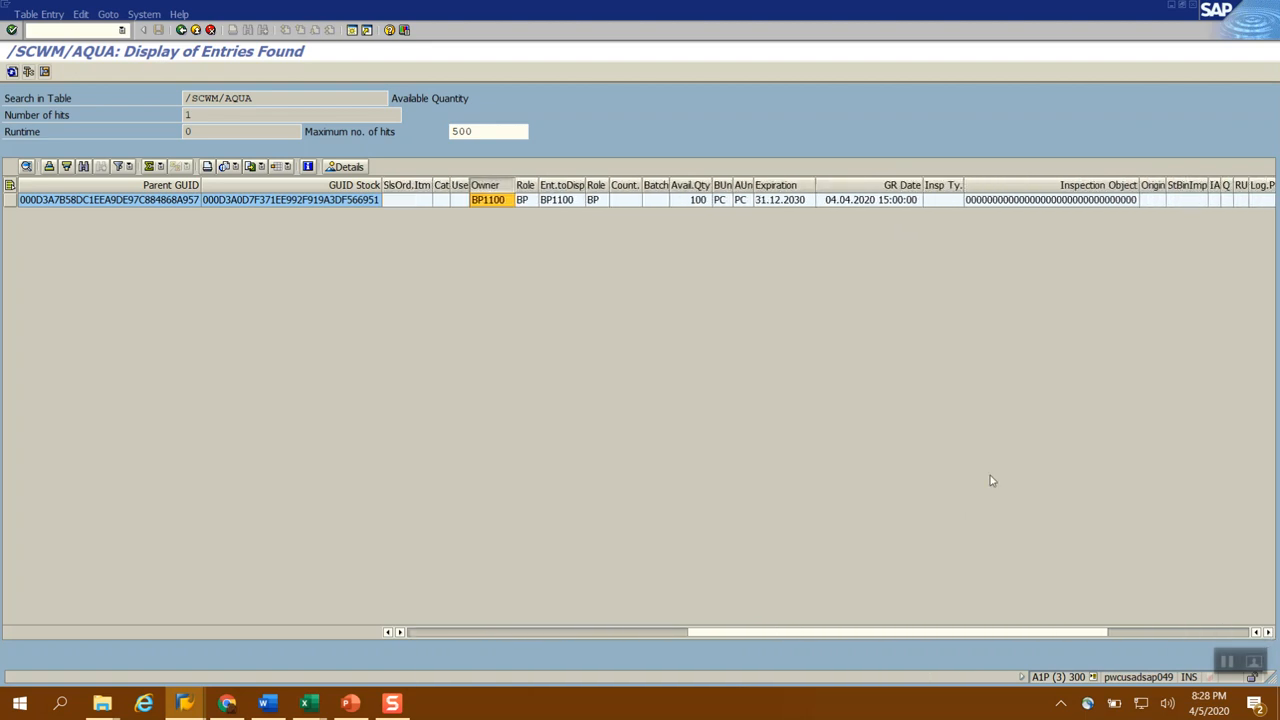
pyautogui.click(691, 186)
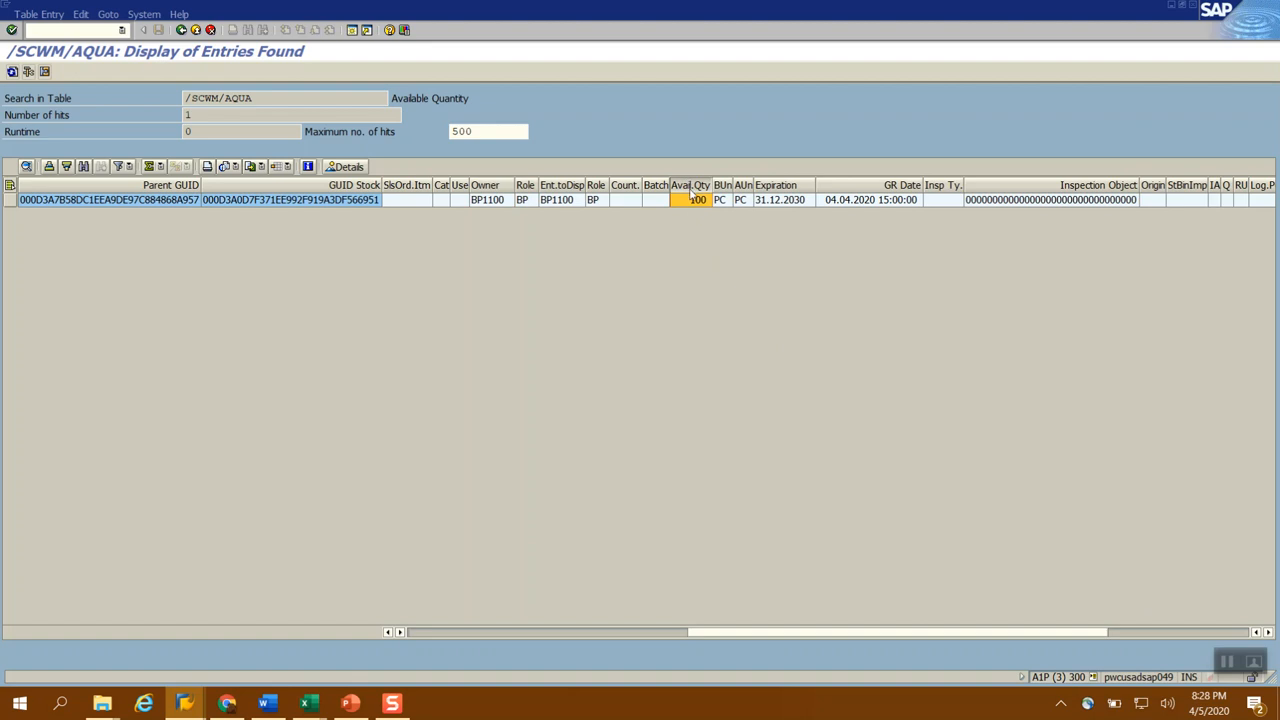
pyautogui.click(722, 186)
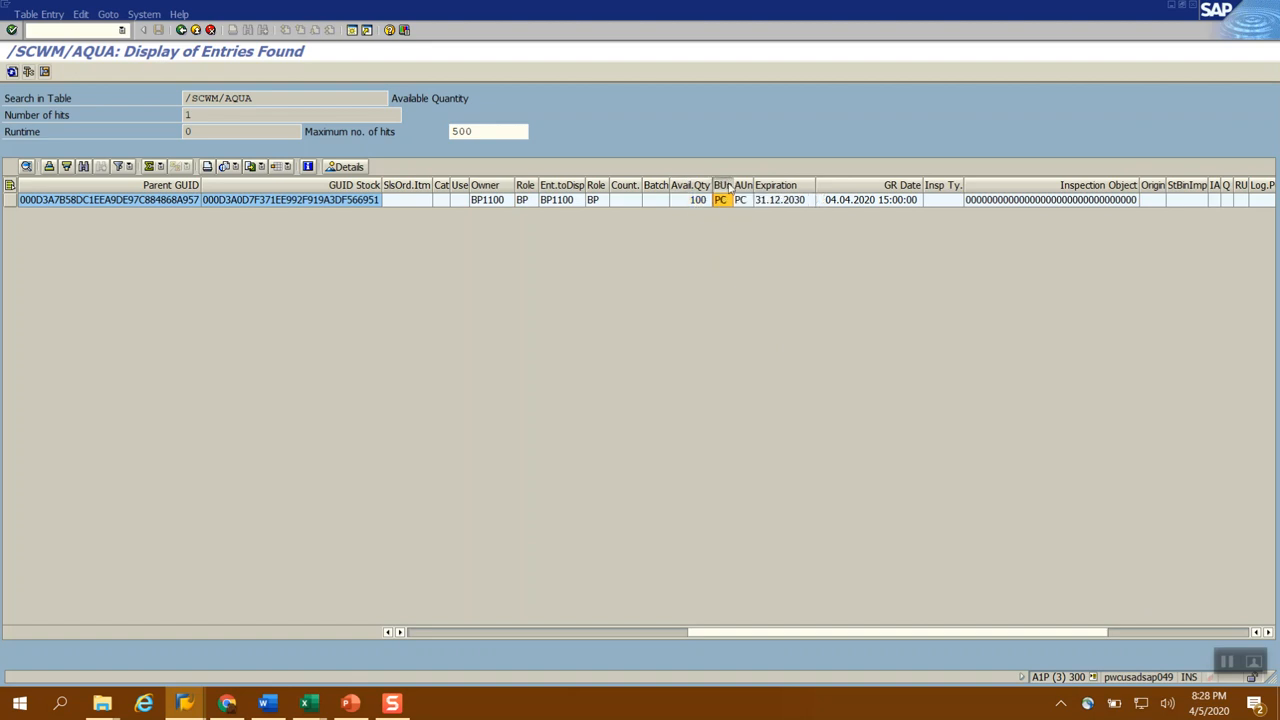
pyautogui.click(786, 186)
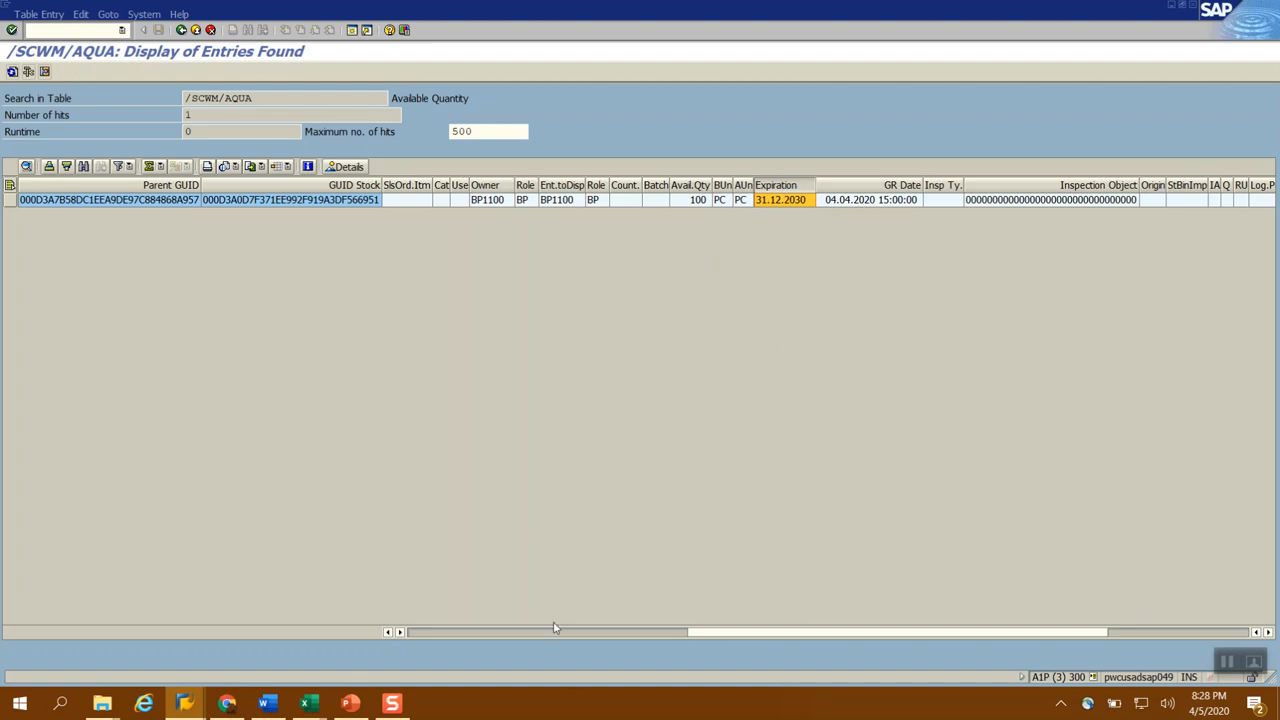
pyautogui.click(429, 632)
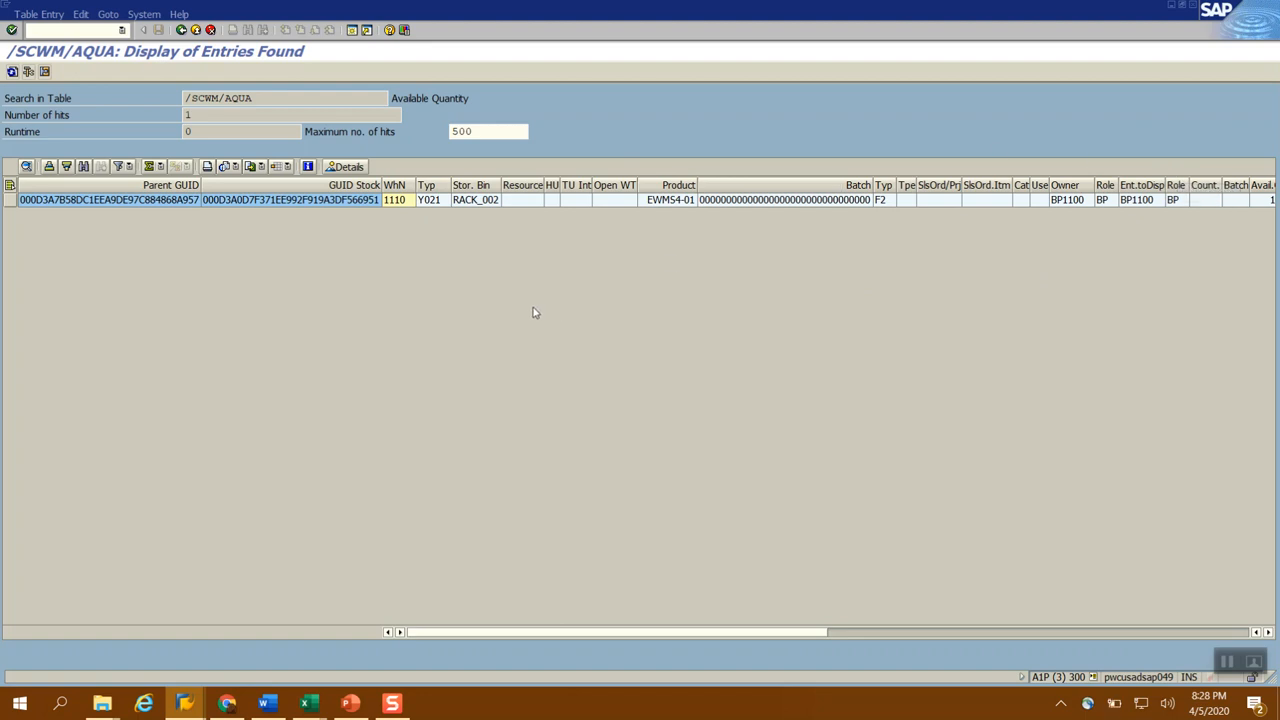
# Switch to the 1. EWM Master Data.pptx presentation in PowerPoint and show the slide on initial stock upload into EWM
pyautogui.click(352, 704)
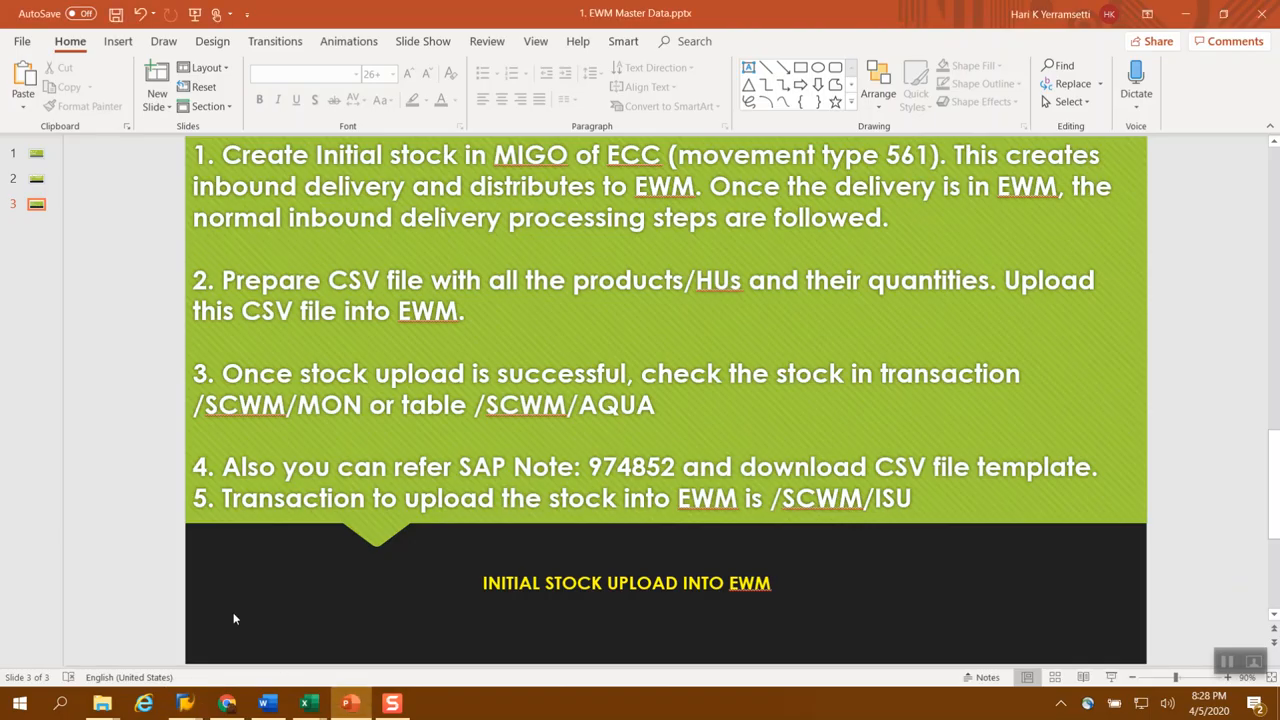